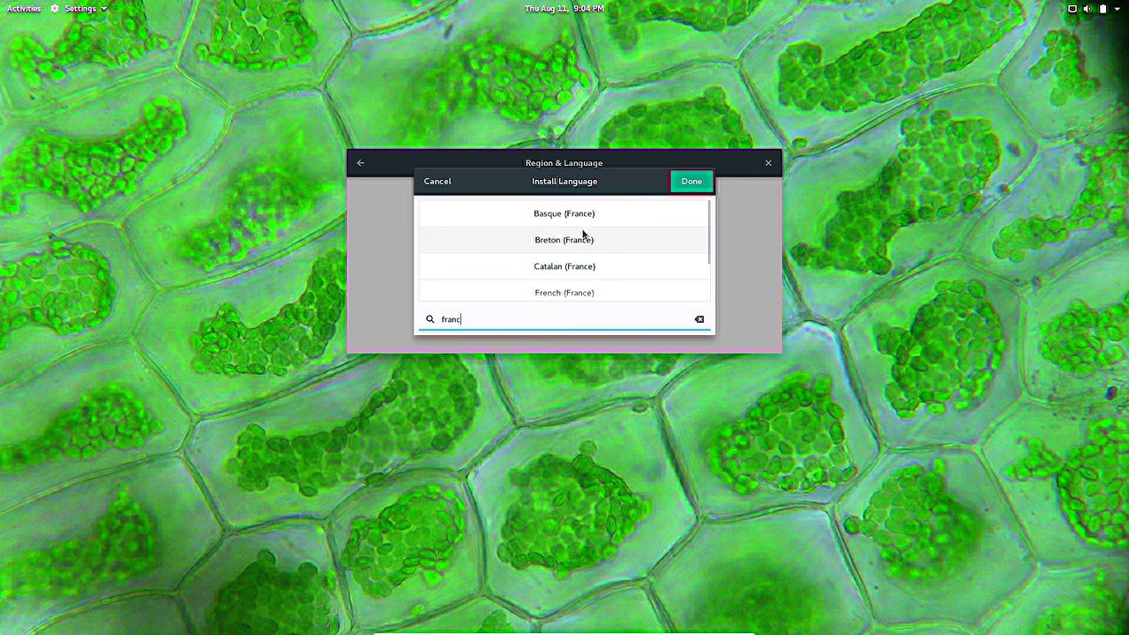
- Try to set the display language to French (France) and close the Region & Language settings
left_click(591, 292)
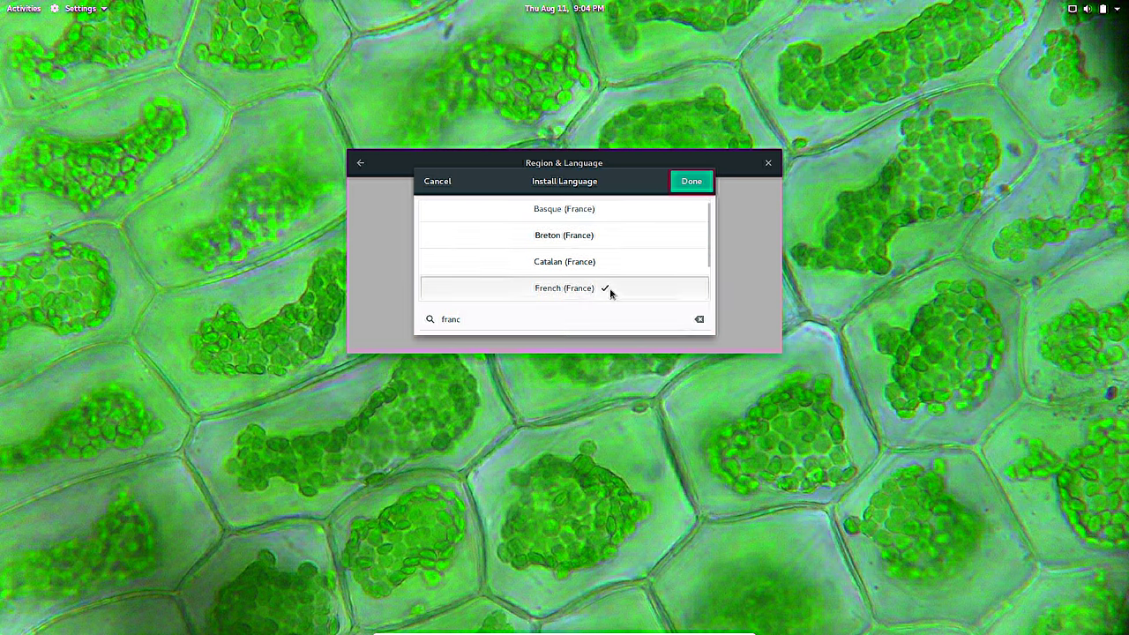
double_click(610, 295)
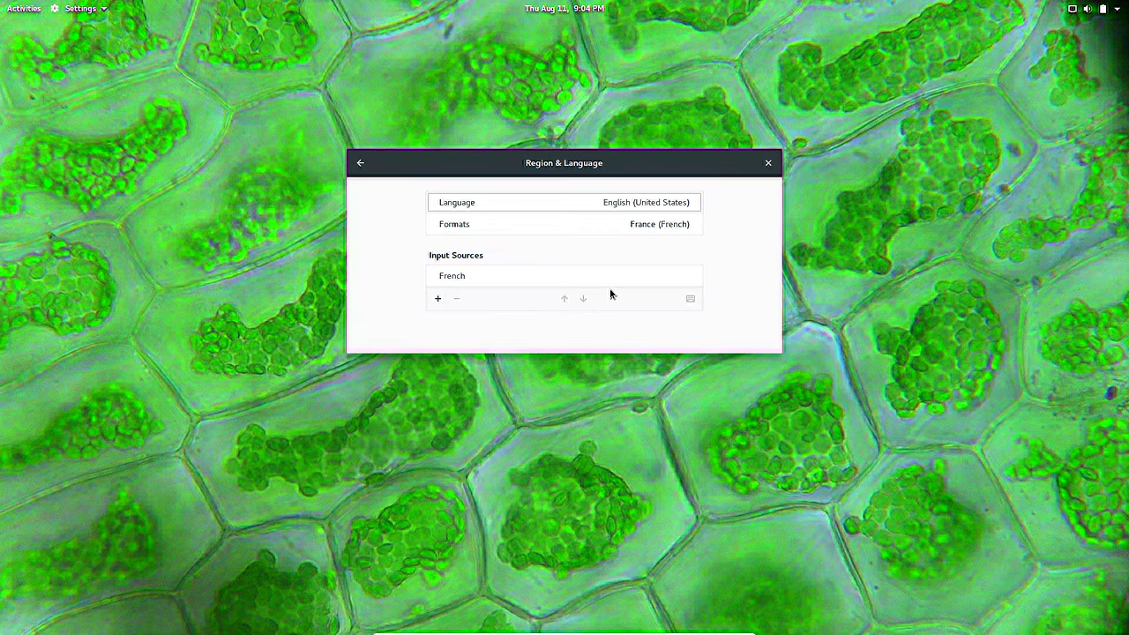
left_click(630, 202)
left_click(437, 181)
left_click(767, 164)
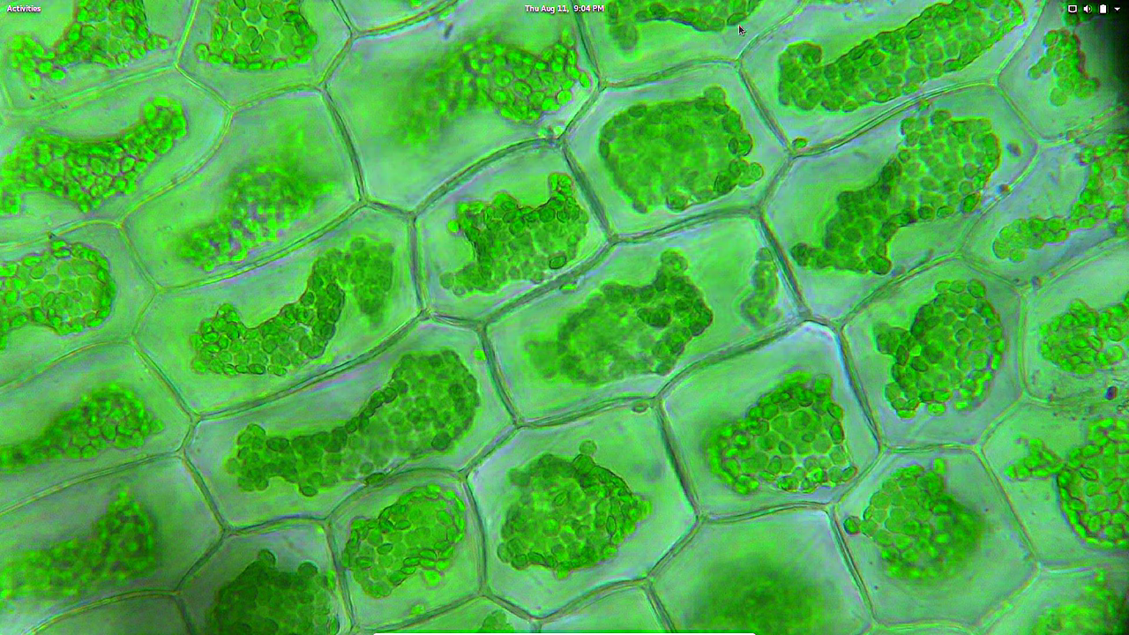
- Open the Boxes virtualization application to view its start screen and close it again
mouse_move(1, 0)
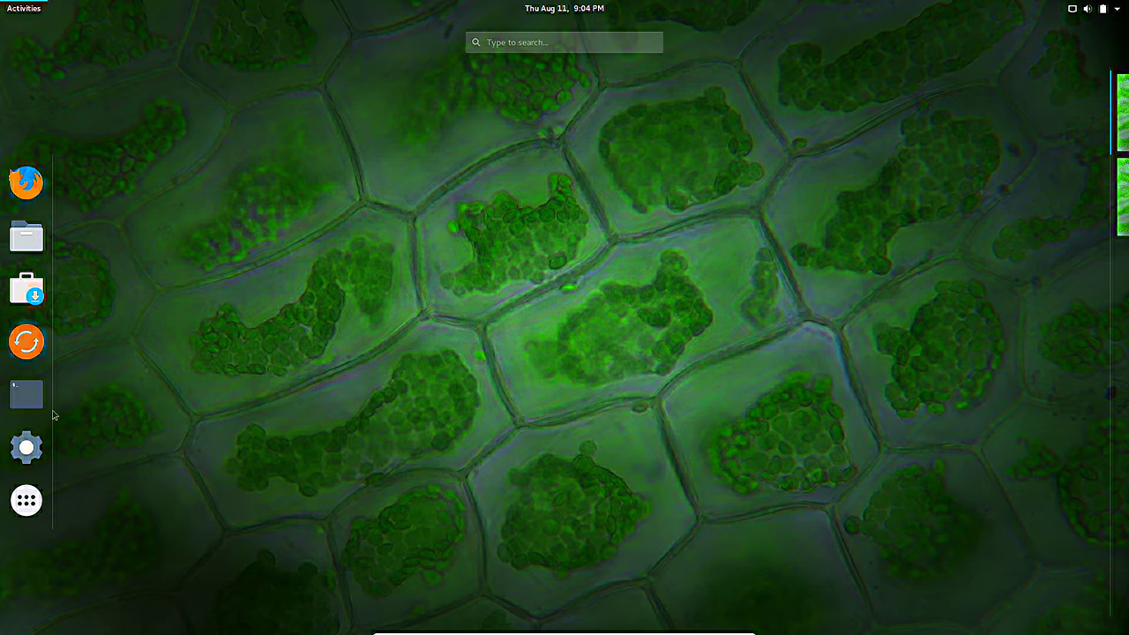
left_click(26, 500)
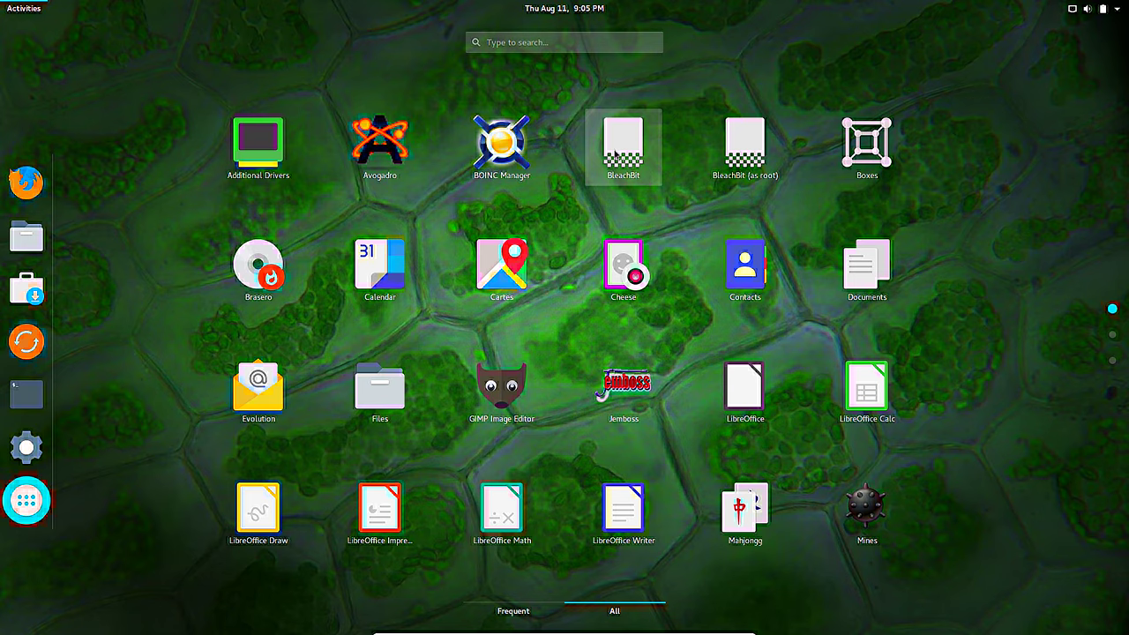
left_click(867, 145)
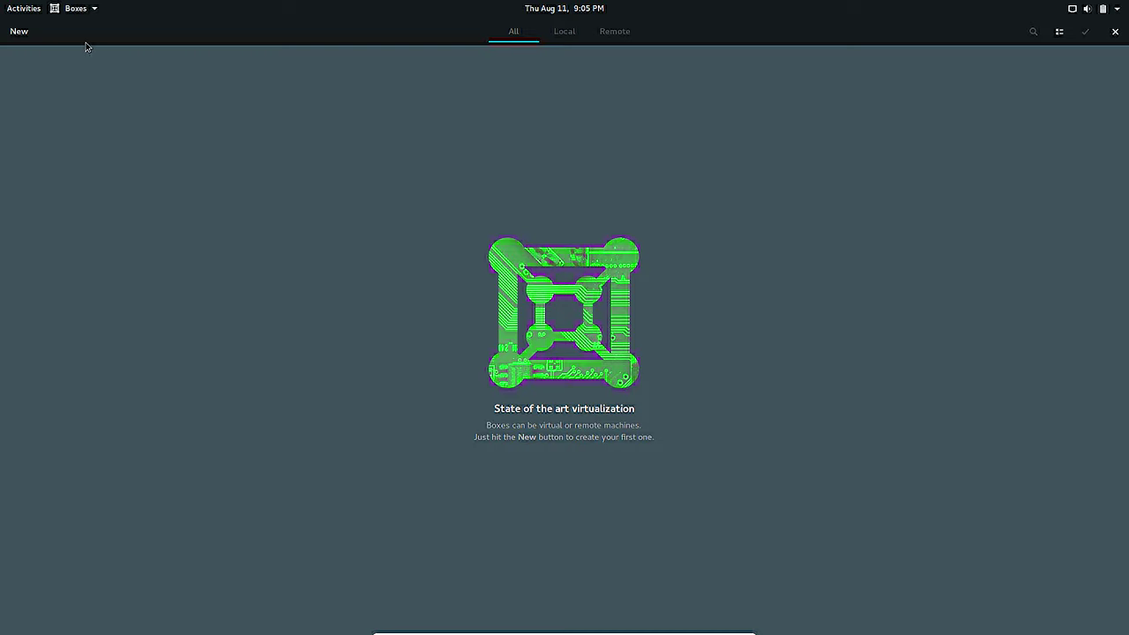
left_click(1121, 35)
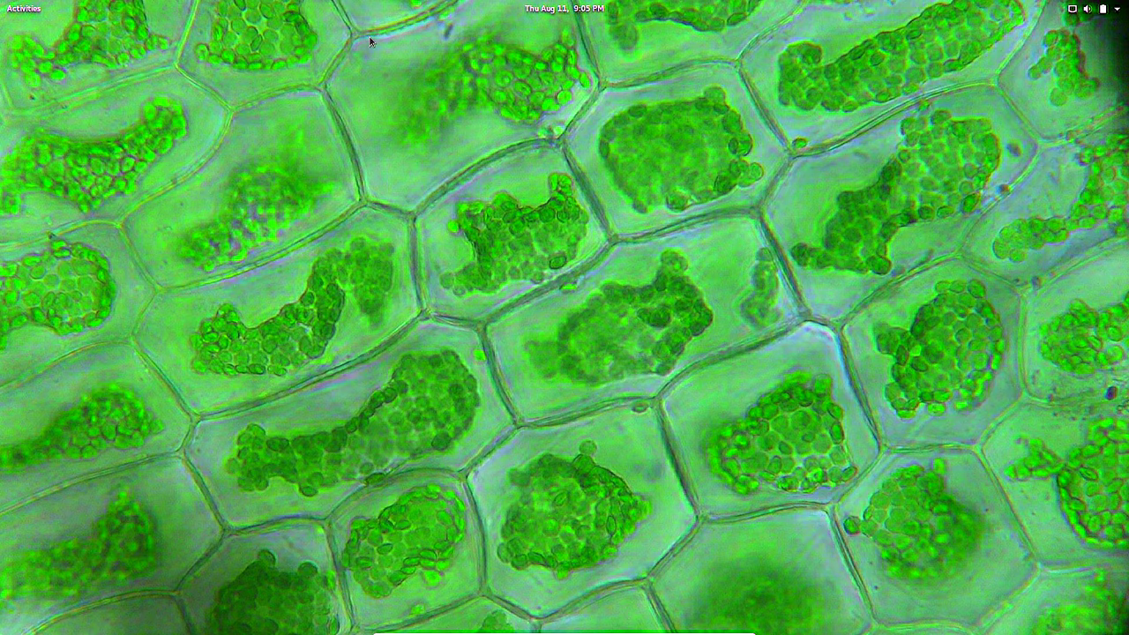
- Open the Files application, check its version in the About information, and close it
left_click(26, 7)
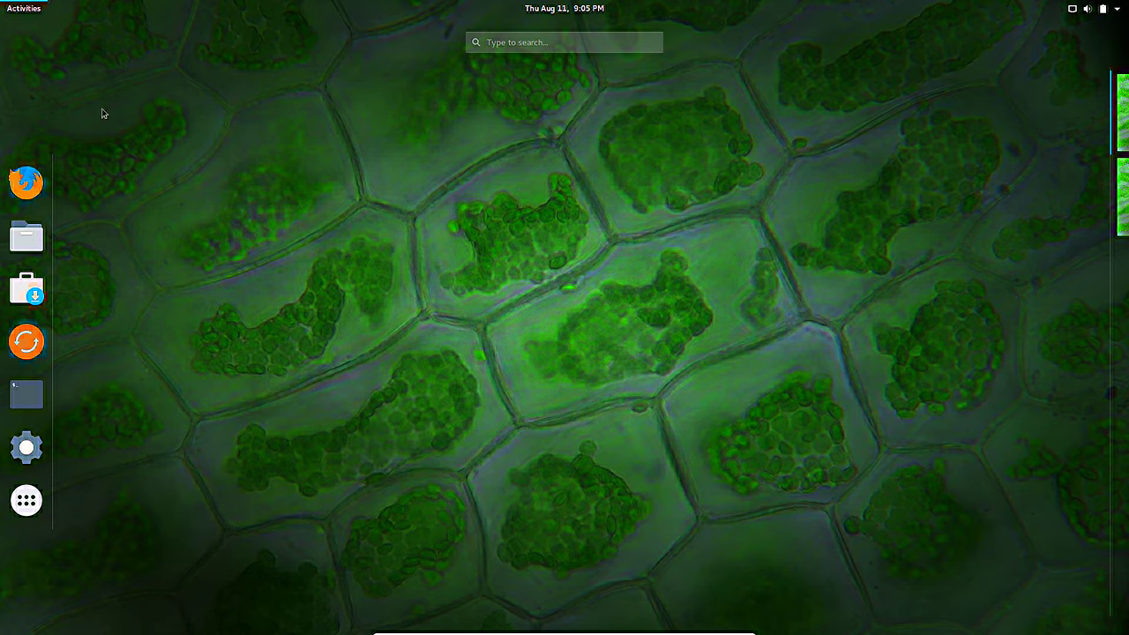
left_click(26, 499)
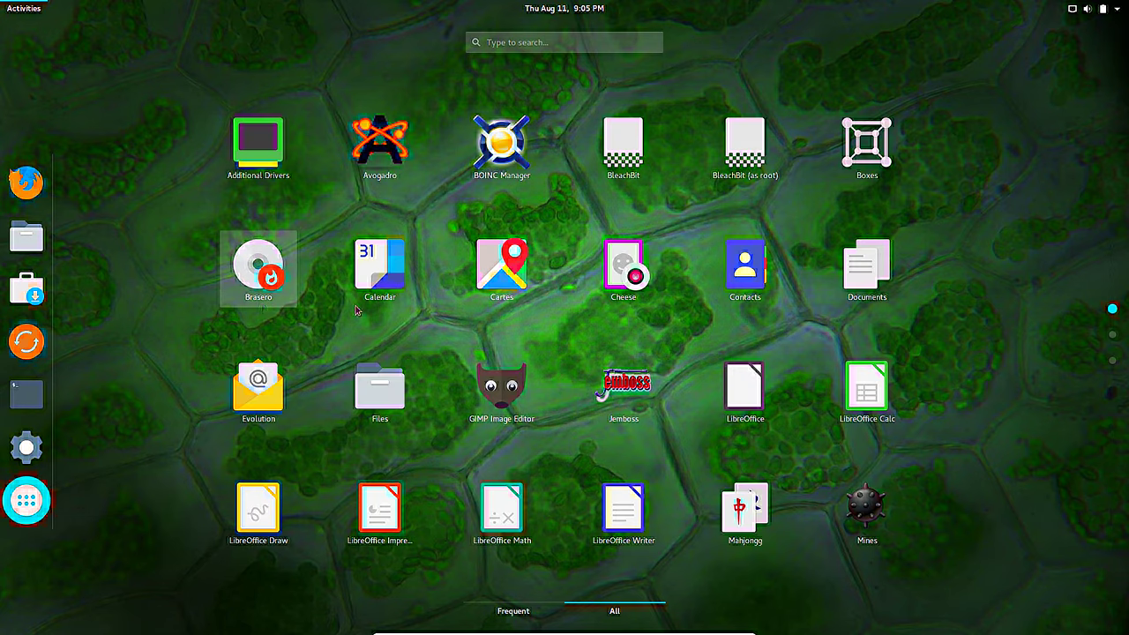
left_click(377, 395)
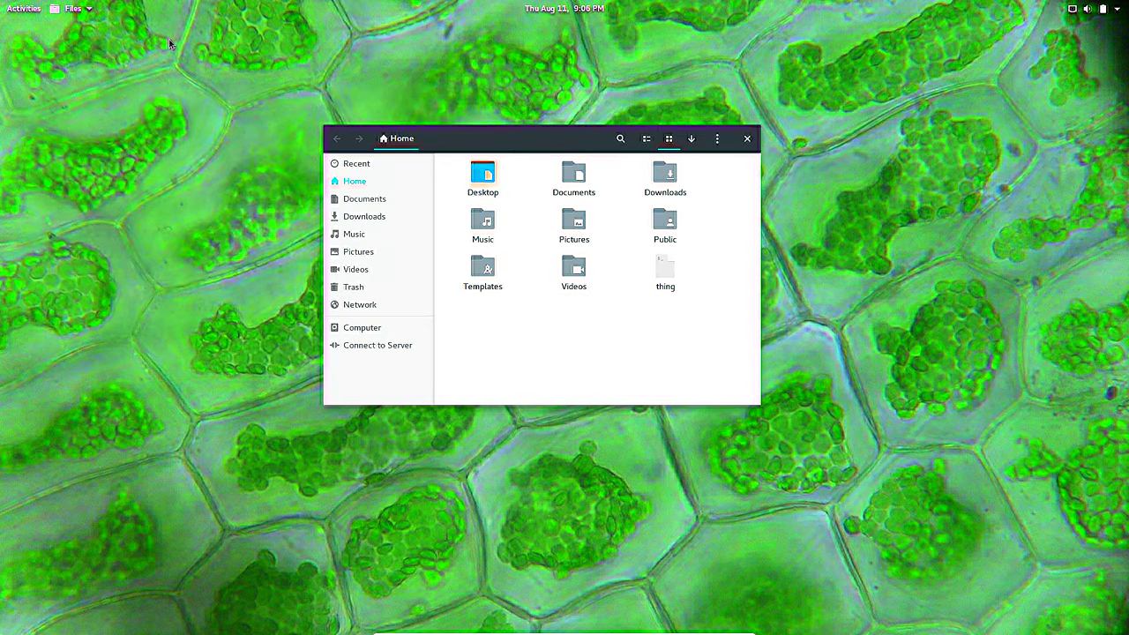
left_click(73, 8)
left_click(87, 165)
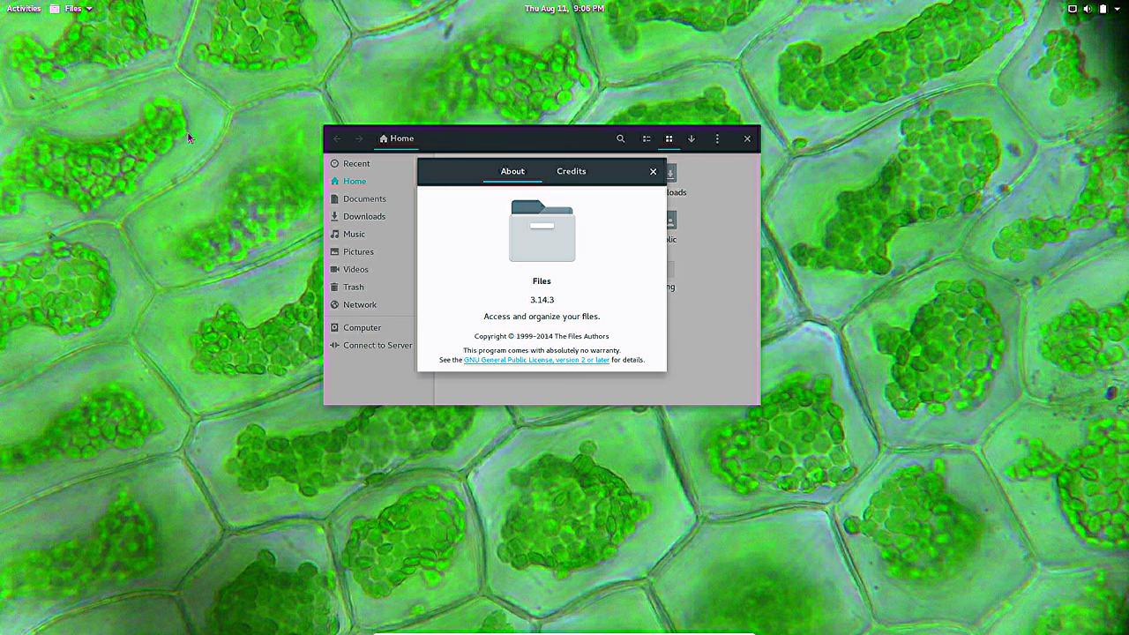
left_click(652, 173)
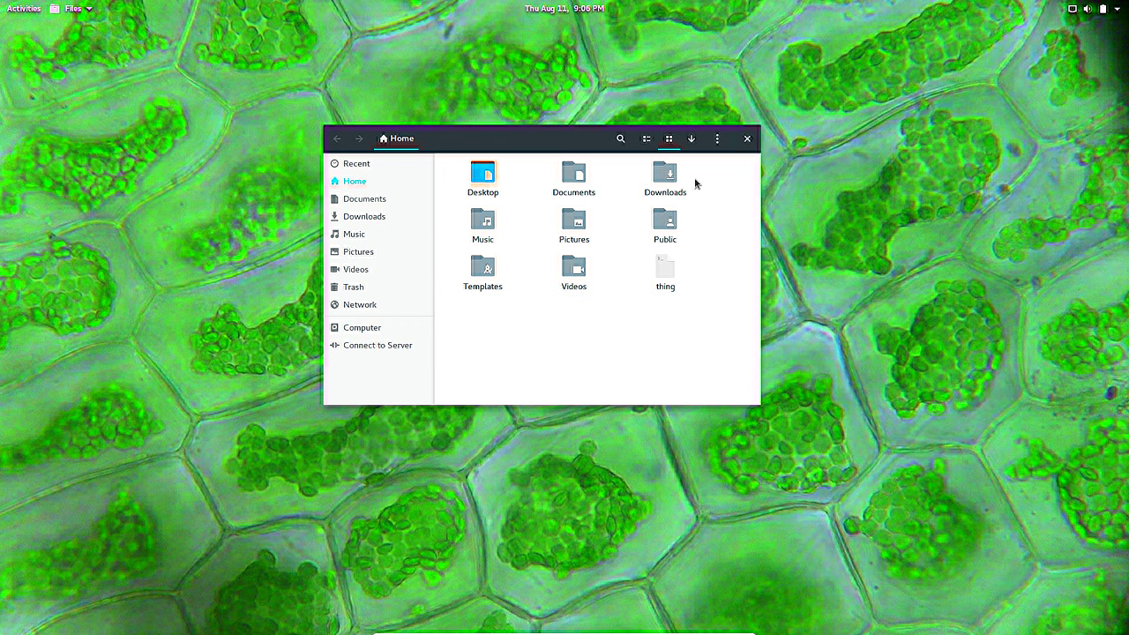
left_click(745, 139)
- Launch GIMP Image Editor and LibreOffice Calc from the application overview
left_click(21, 8)
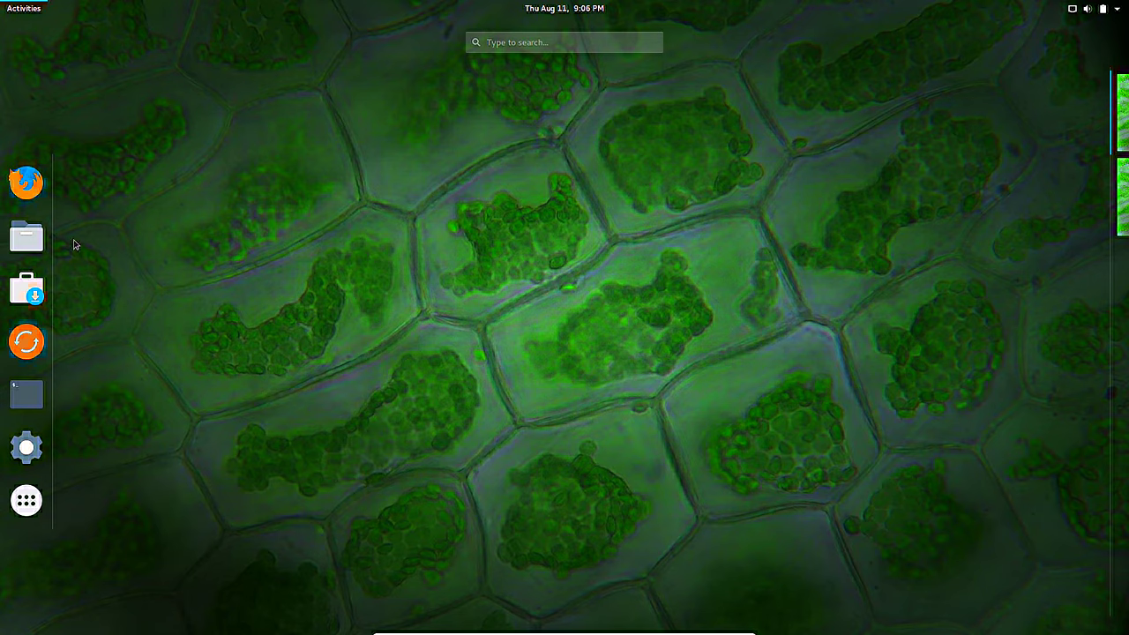
left_click(27, 500)
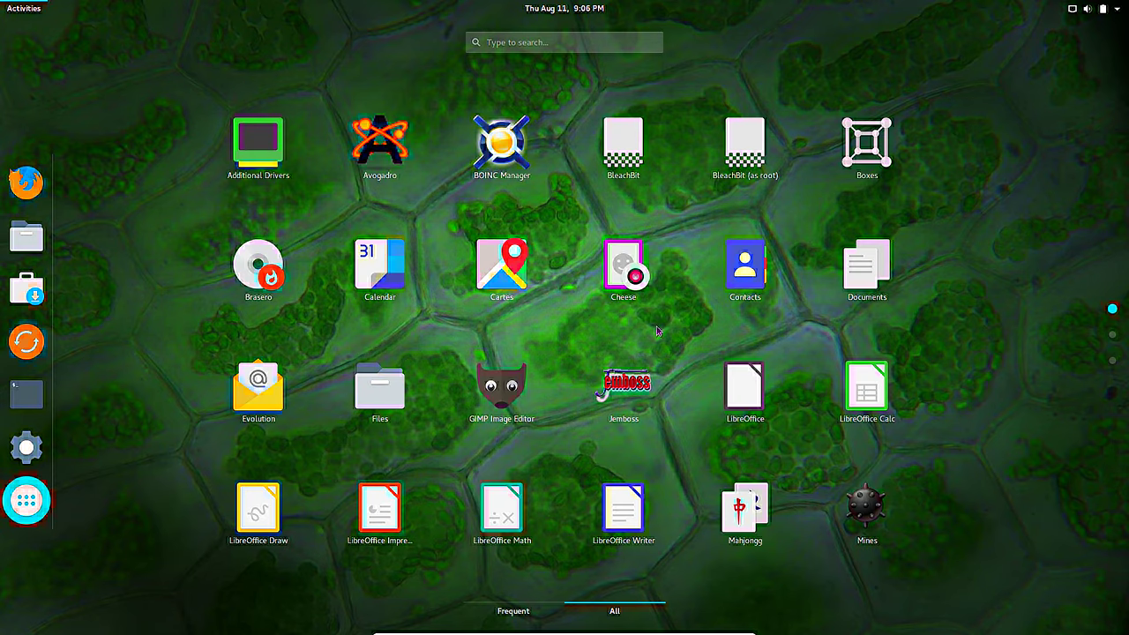
left_click(509, 394)
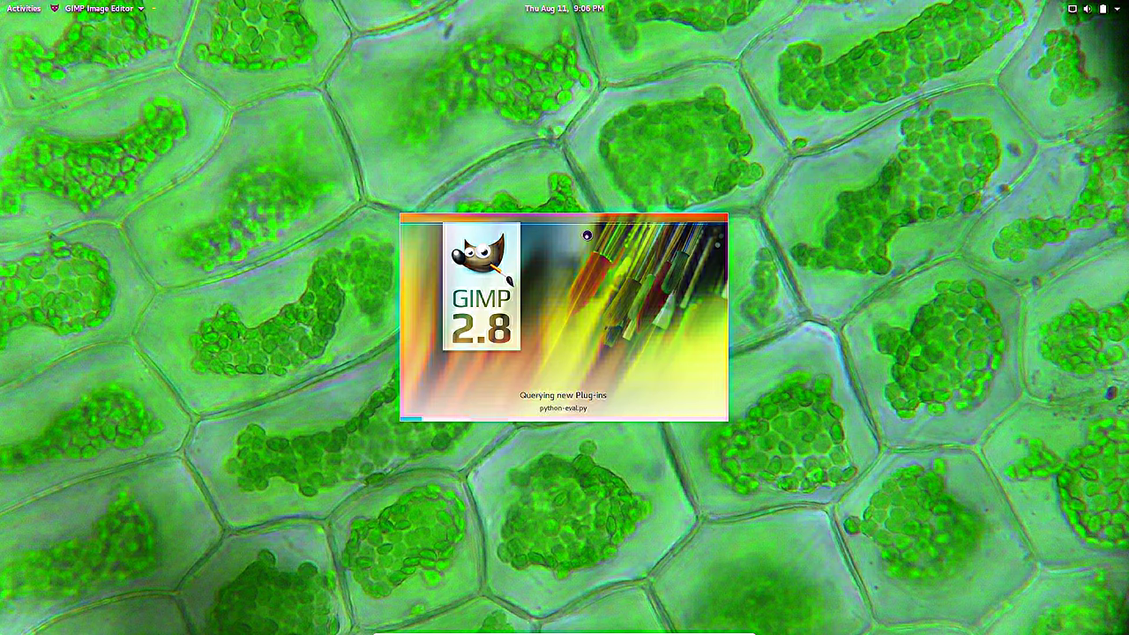
left_click(24, 8)
left_click(26, 501)
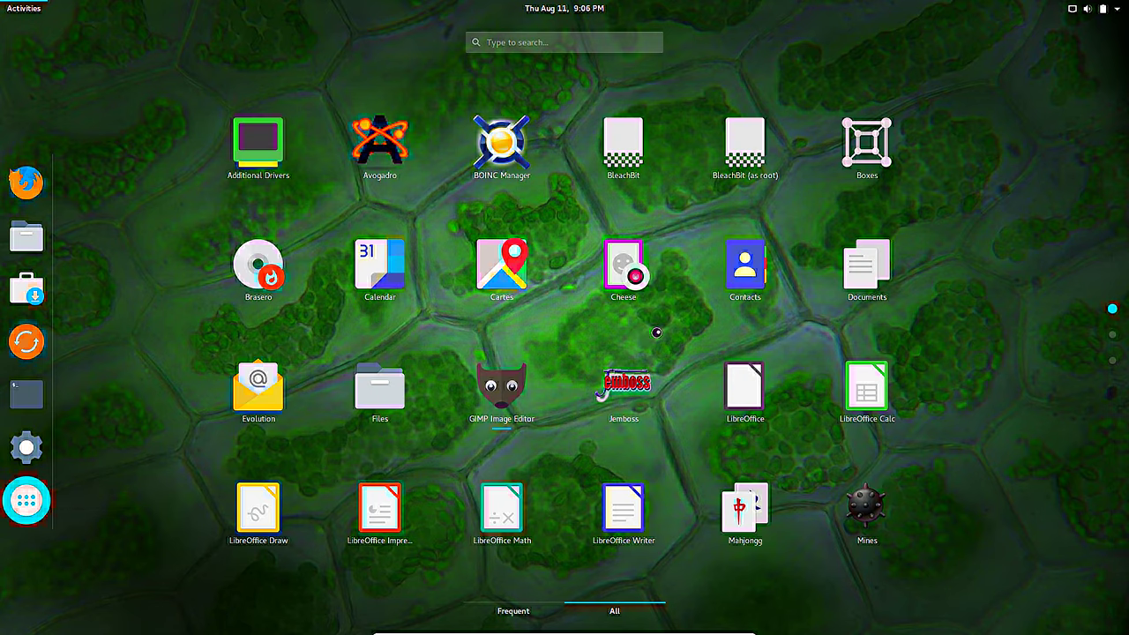
left_click(882, 403)
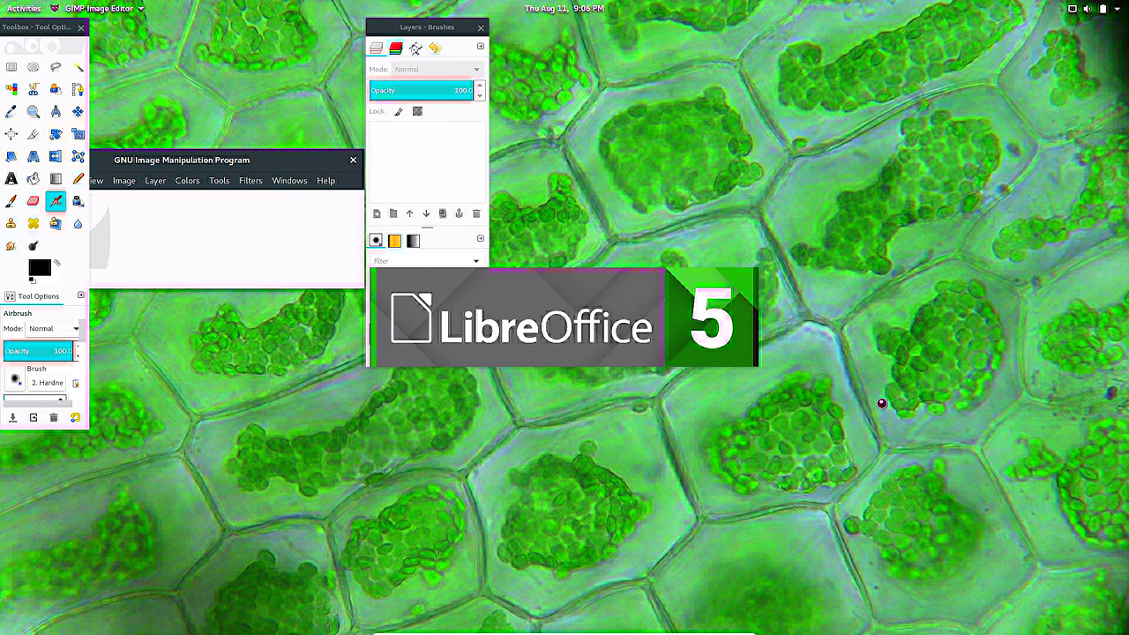
- Check GIMP's version in its About information and dismiss the dialog
left_click(292, 180)
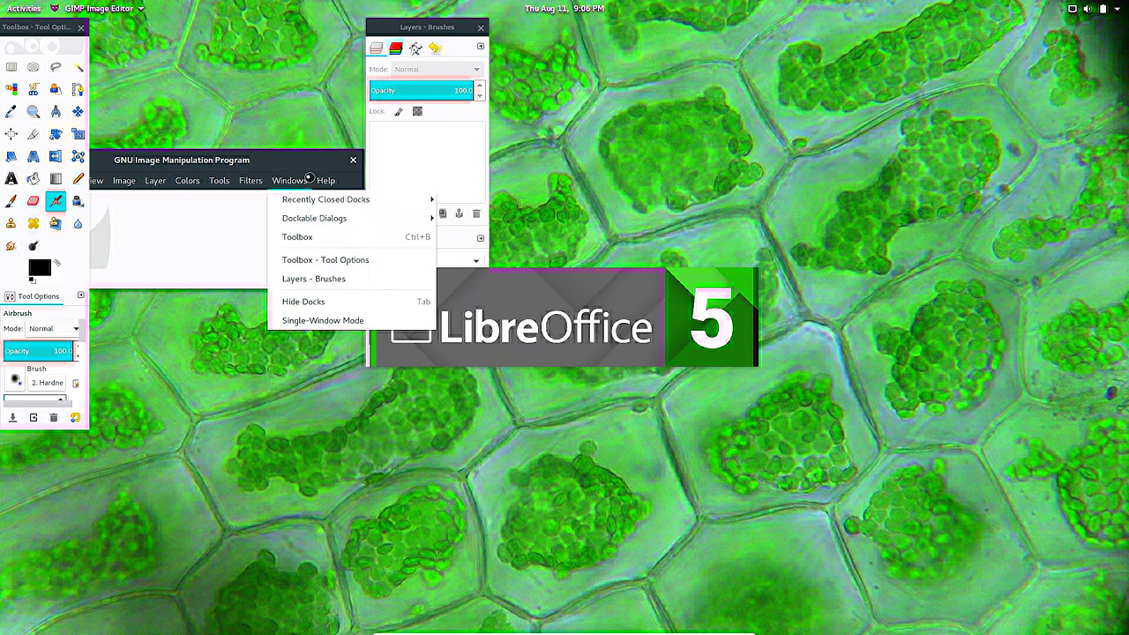
mouse_move(325, 180)
left_click(327, 255)
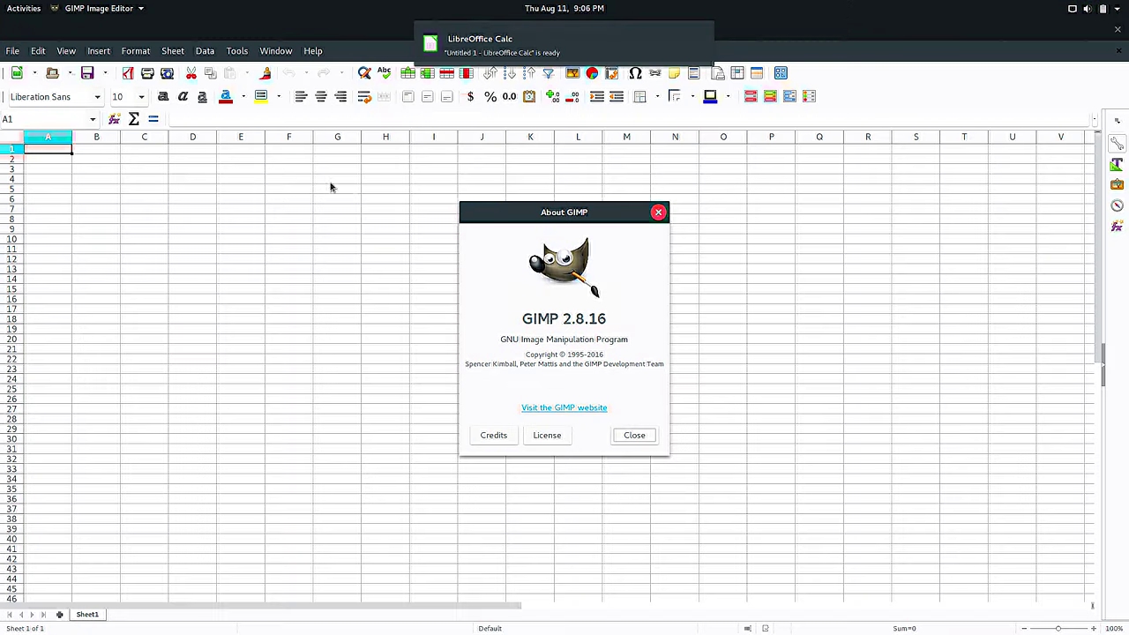
left_click(657, 213)
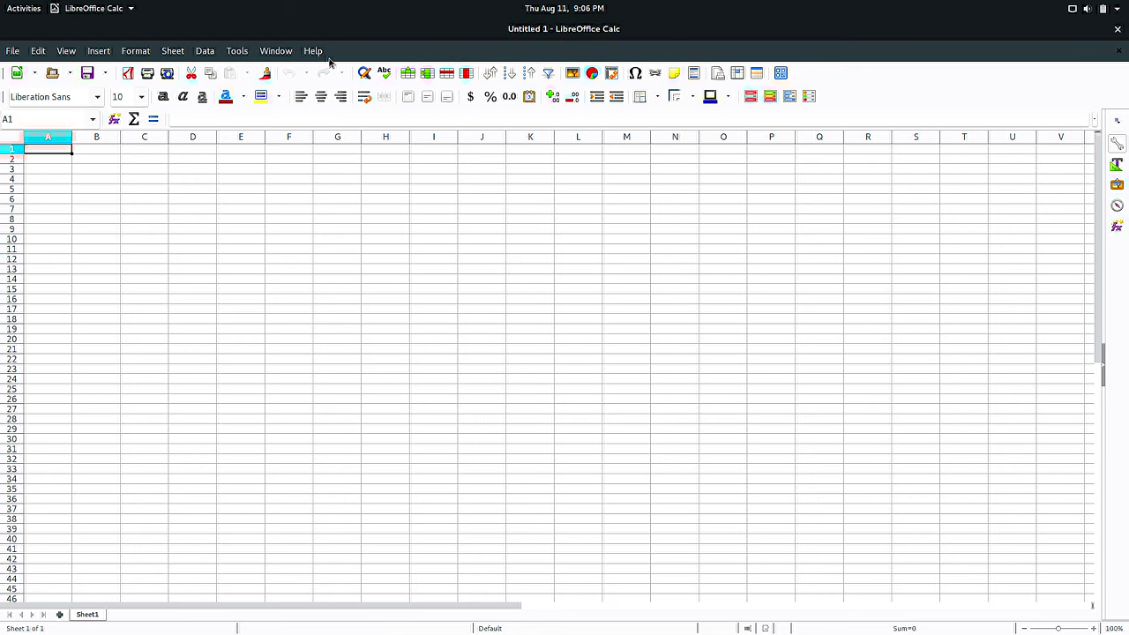
- Check LibreOffice's version in its About information, and close both Calc and GIMP
left_click(314, 50)
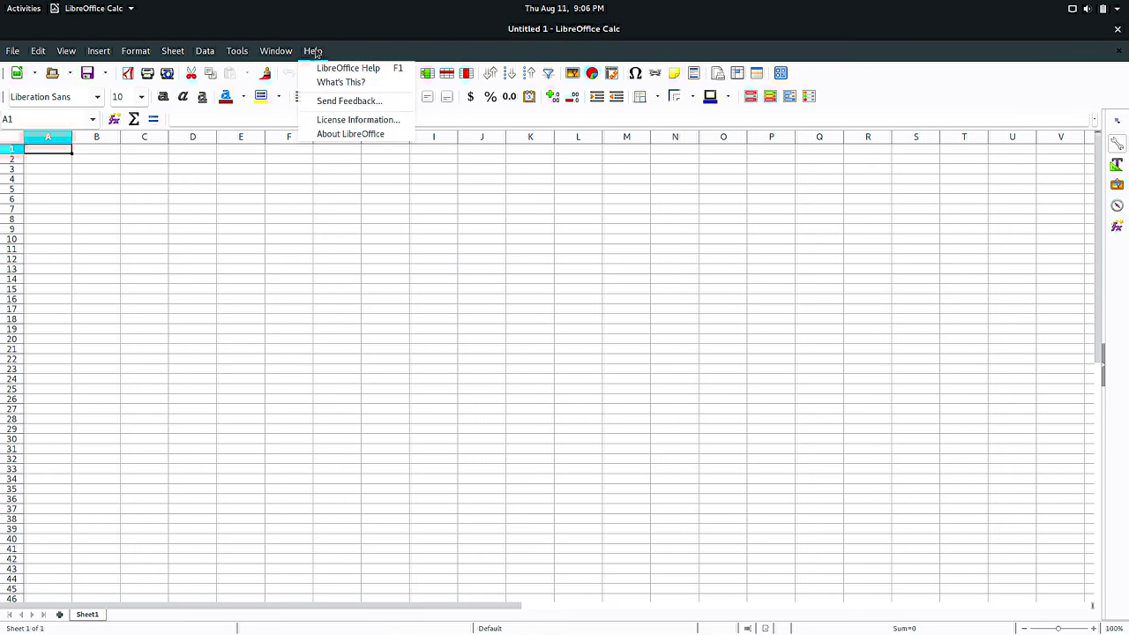
left_click(325, 134)
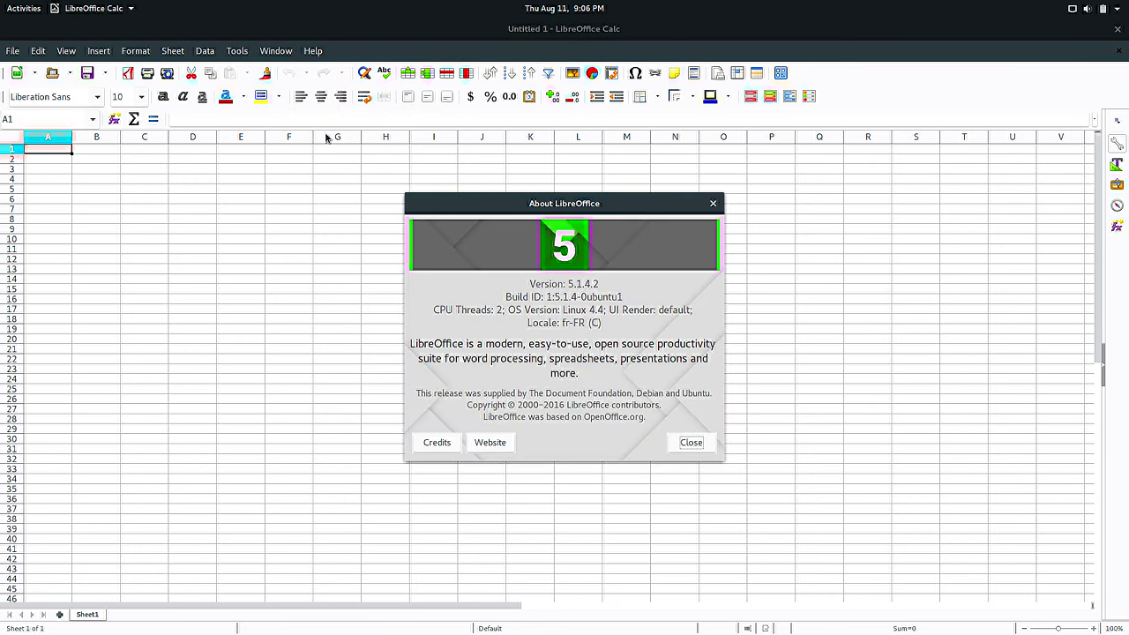
left_click(682, 441)
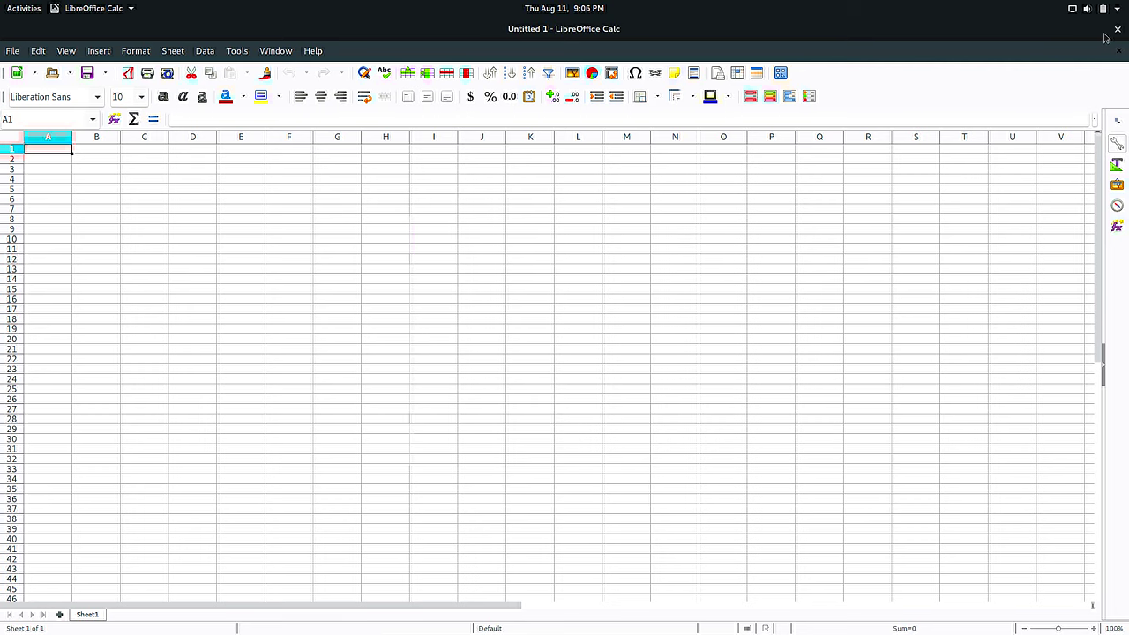
left_click(1117, 29)
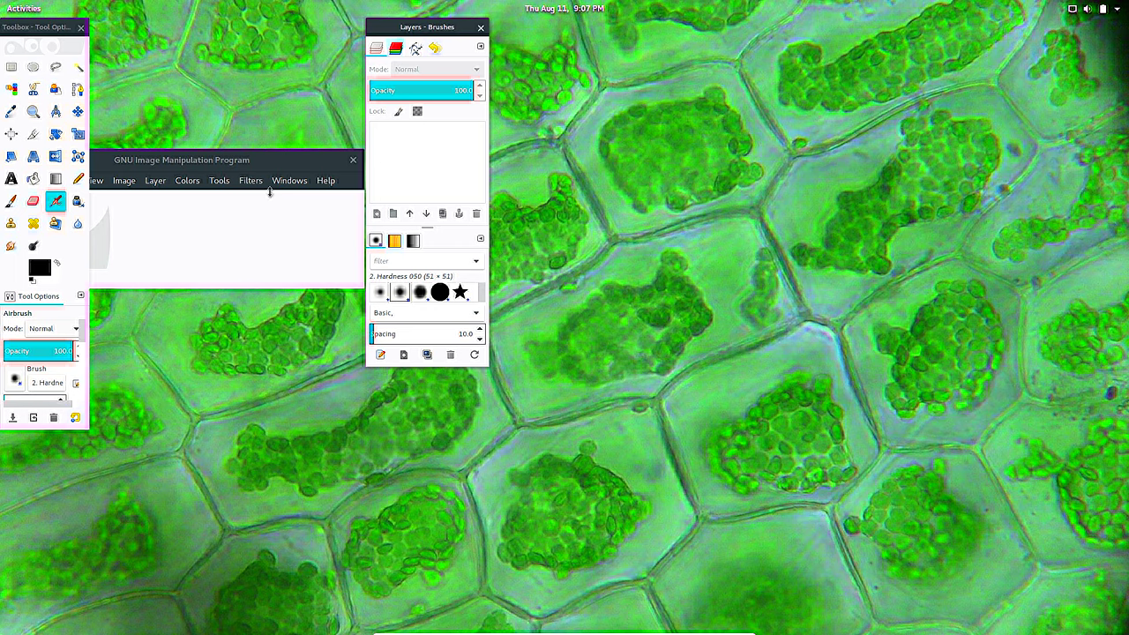
left_click(353, 159)
- Launch the Musique player from the second page of installed applications
key("super")
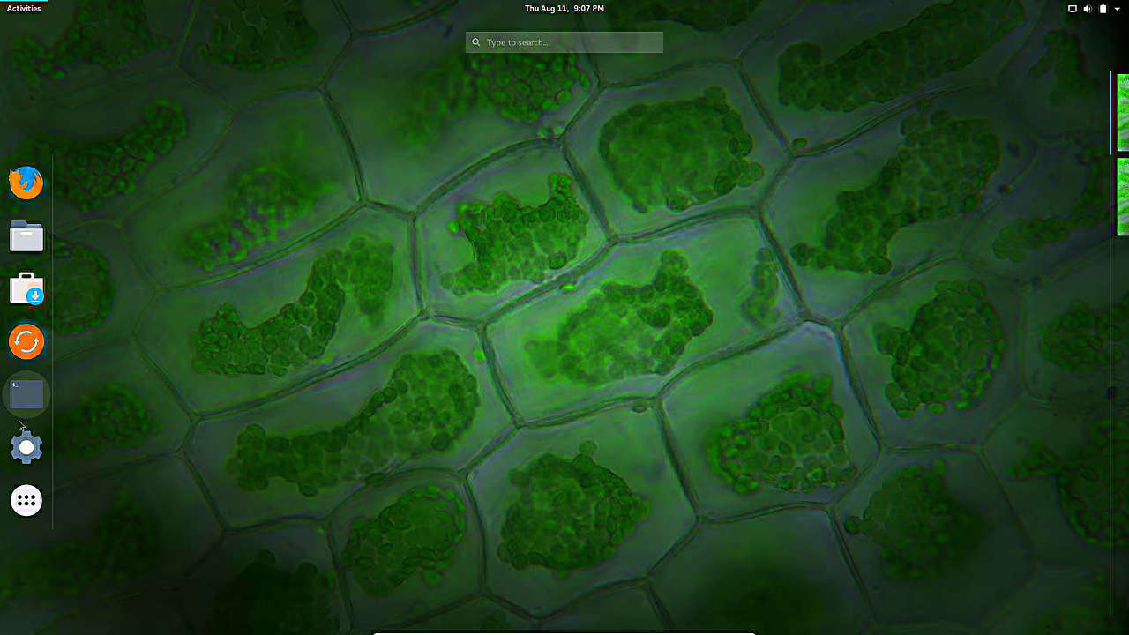
left_click(26, 500)
scroll(754, 403, "down", 1)
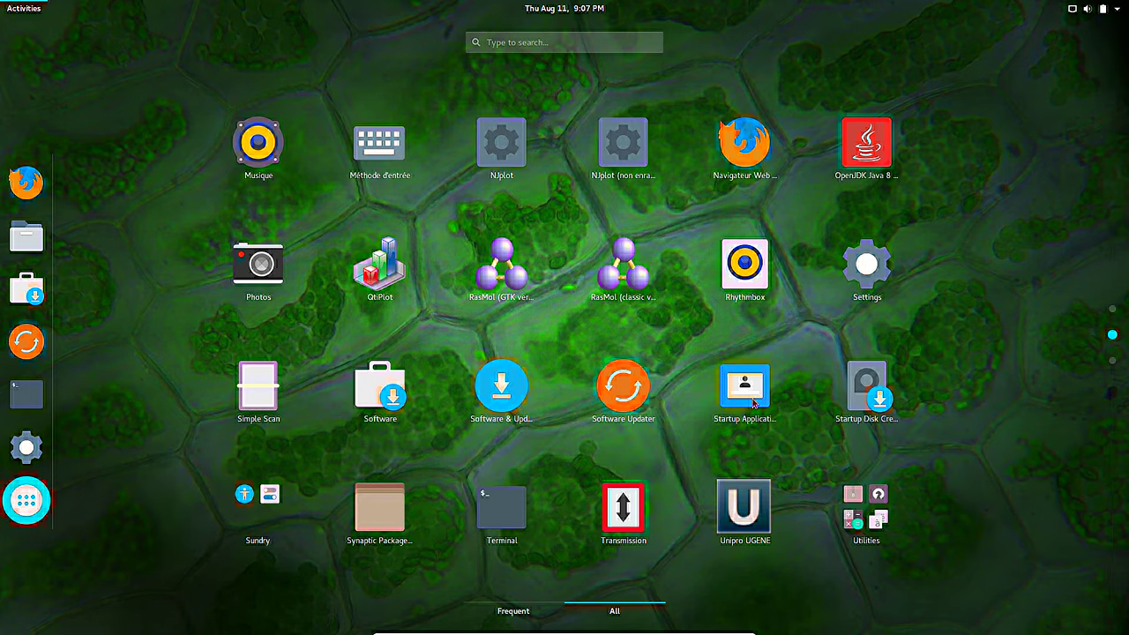
left_click(266, 161)
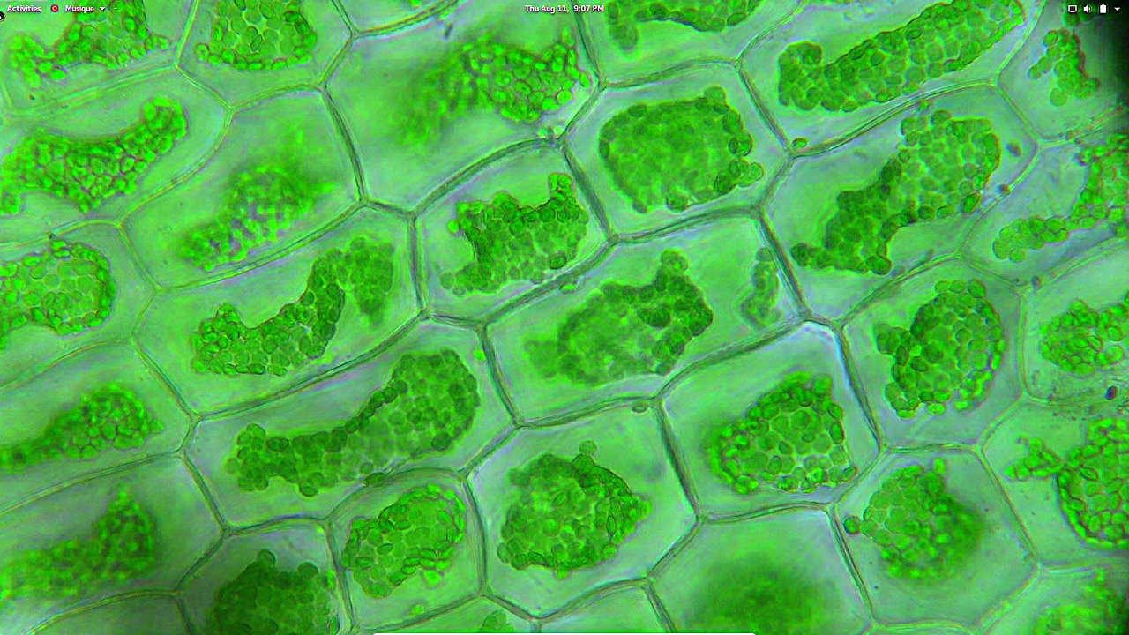
- Launch the Firefox web browser and the Software & Updates utility
mouse_move(2, 2)
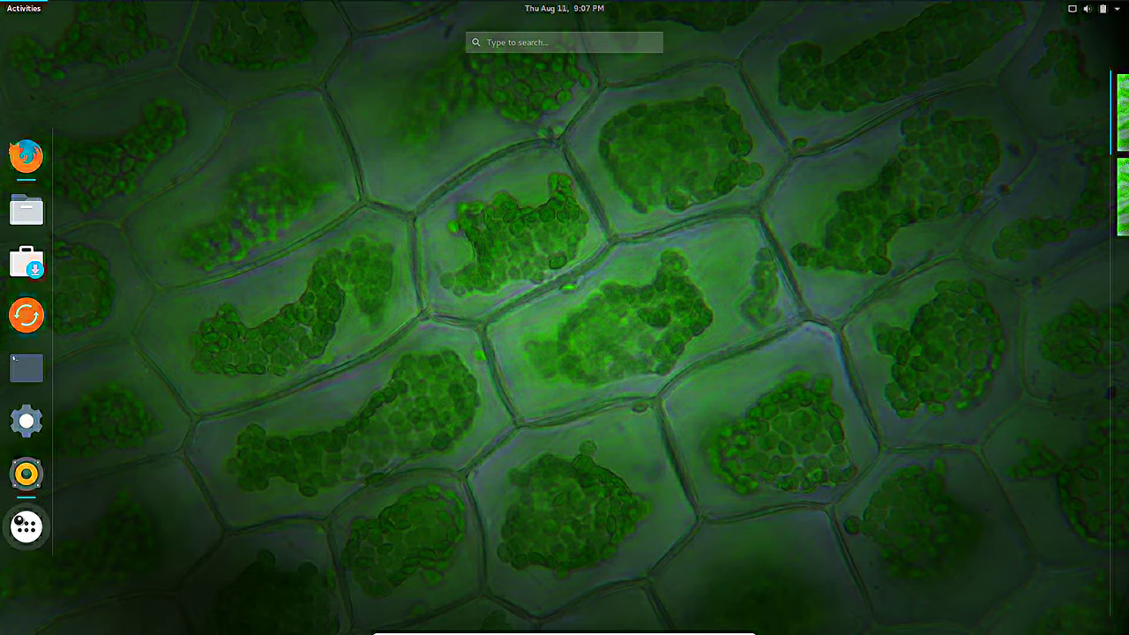
left_click(26, 526)
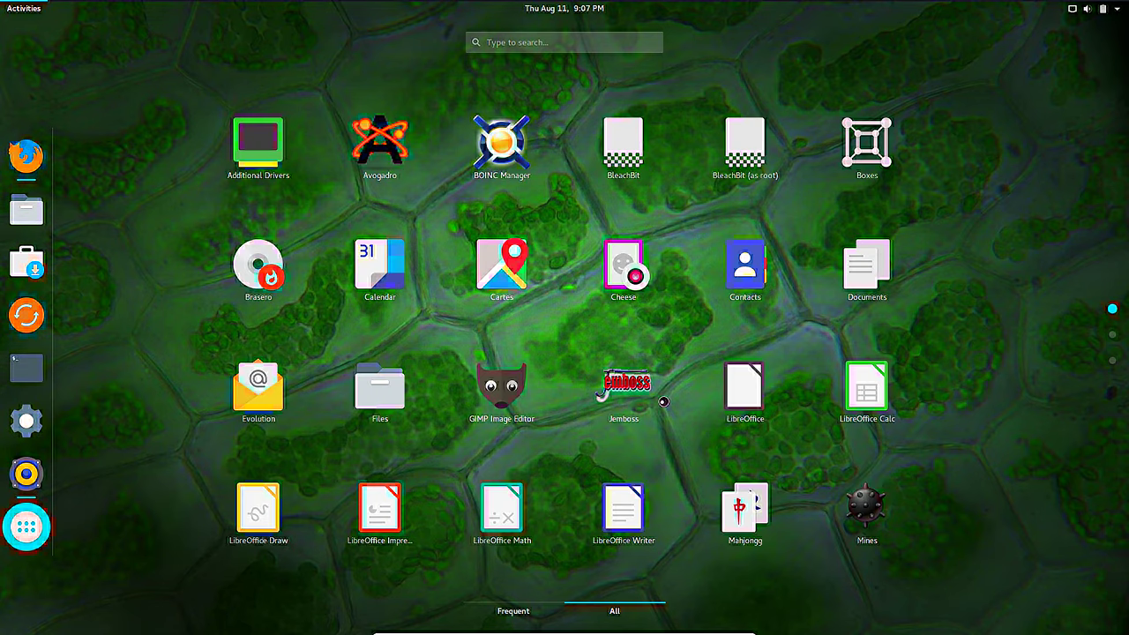
scroll(663, 402, "down", 1)
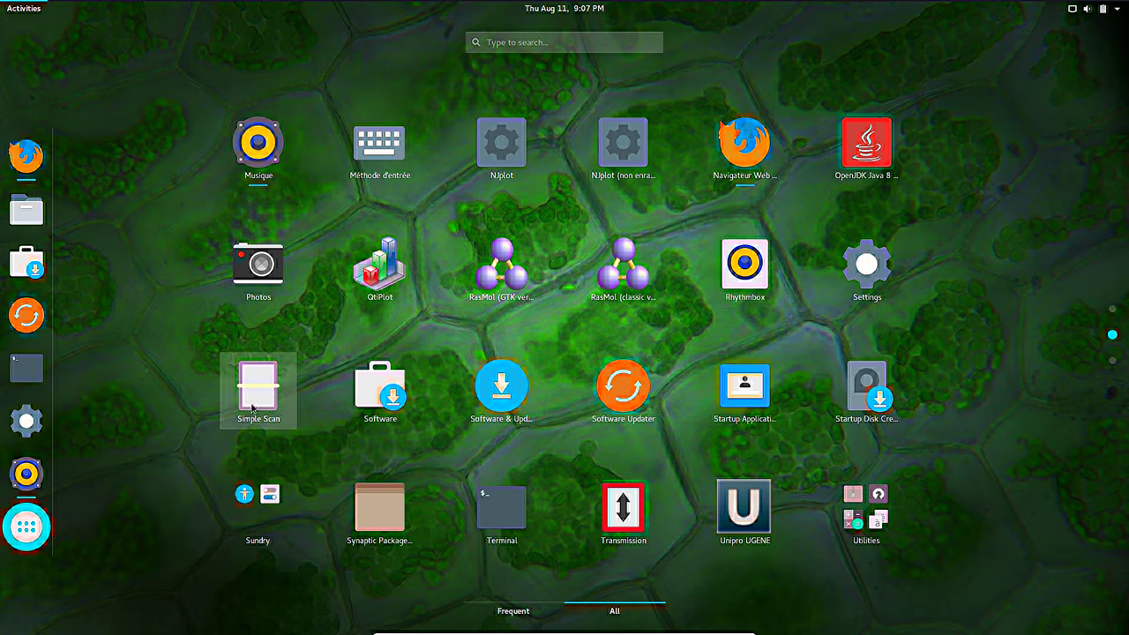
left_click(512, 405)
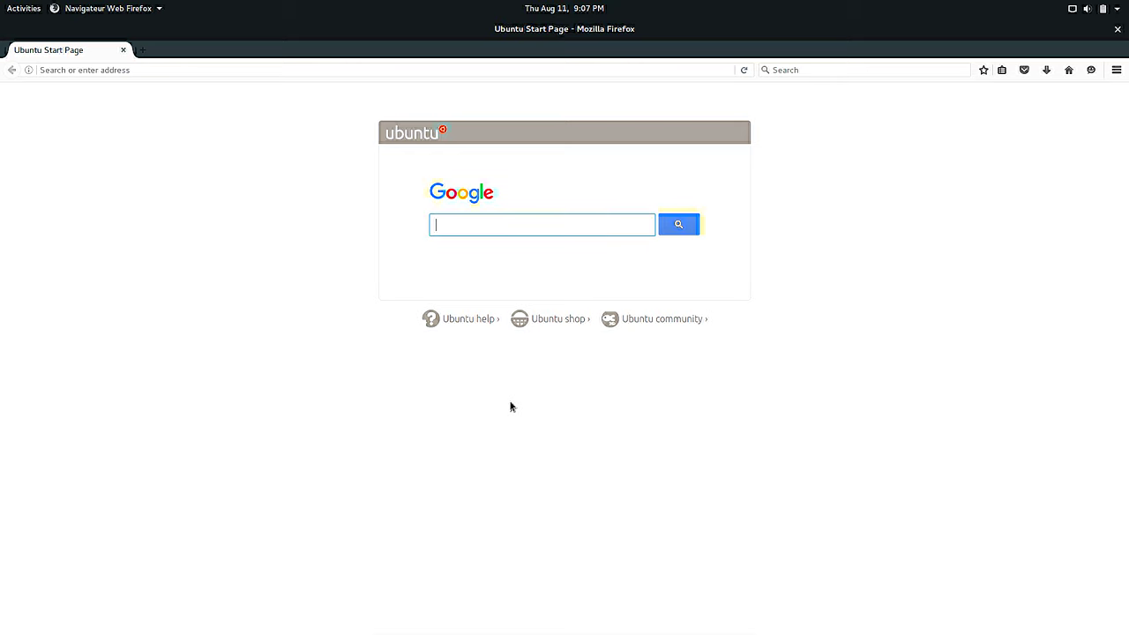
- Check Firefox's version in its About information, and close Firefox and Software & Updates
left_click(1115, 72)
left_click(1087, 384)
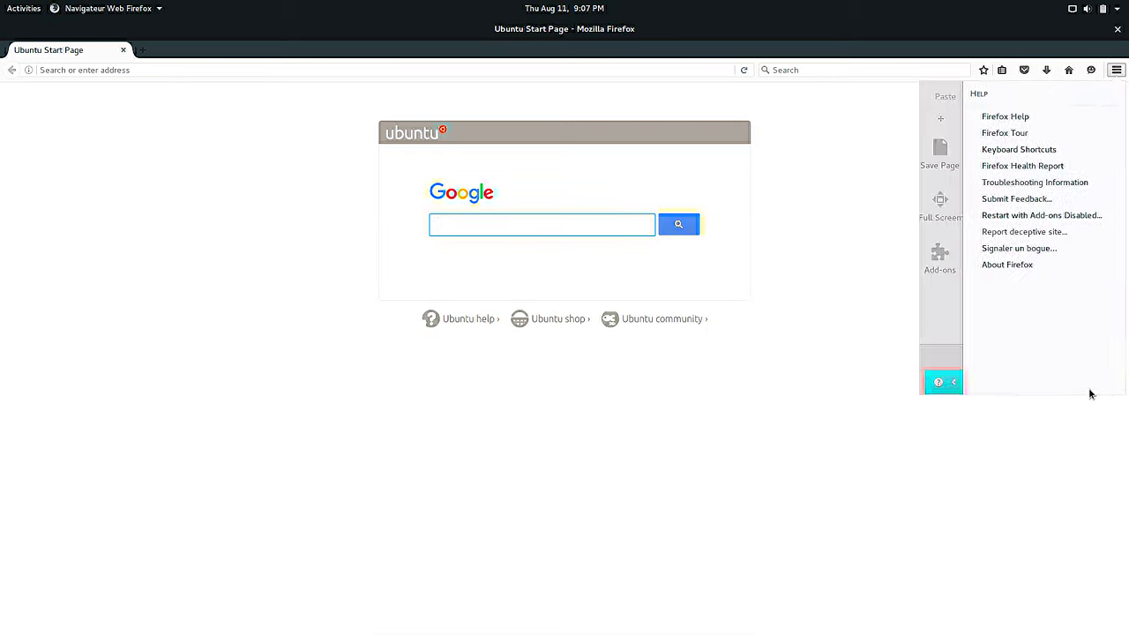
left_click(999, 264)
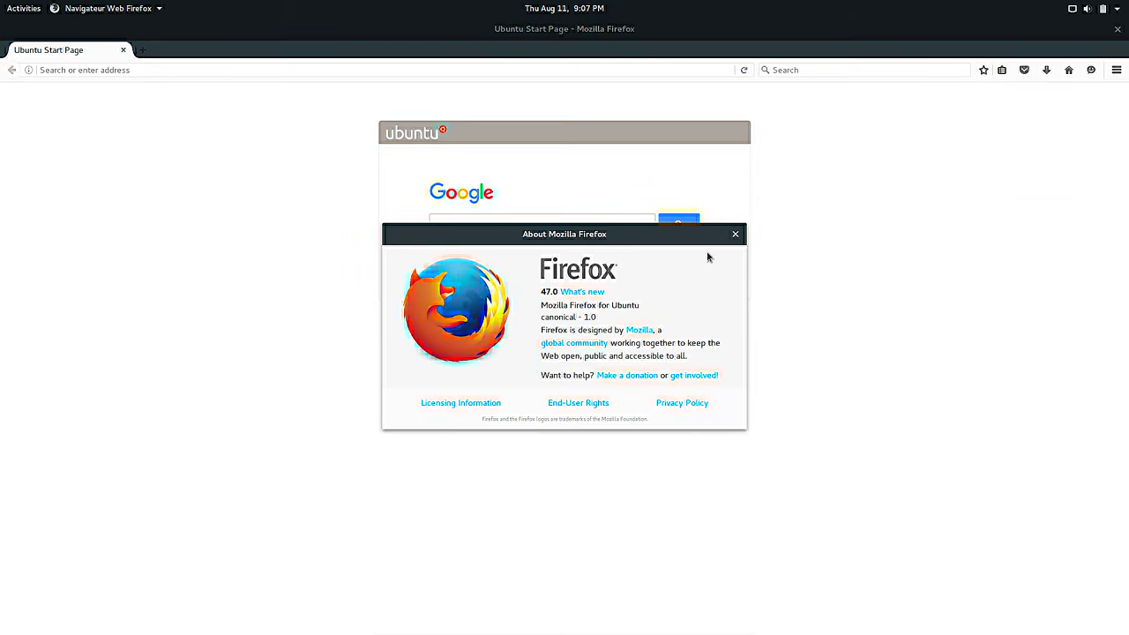
left_click(734, 235)
left_click(1116, 29)
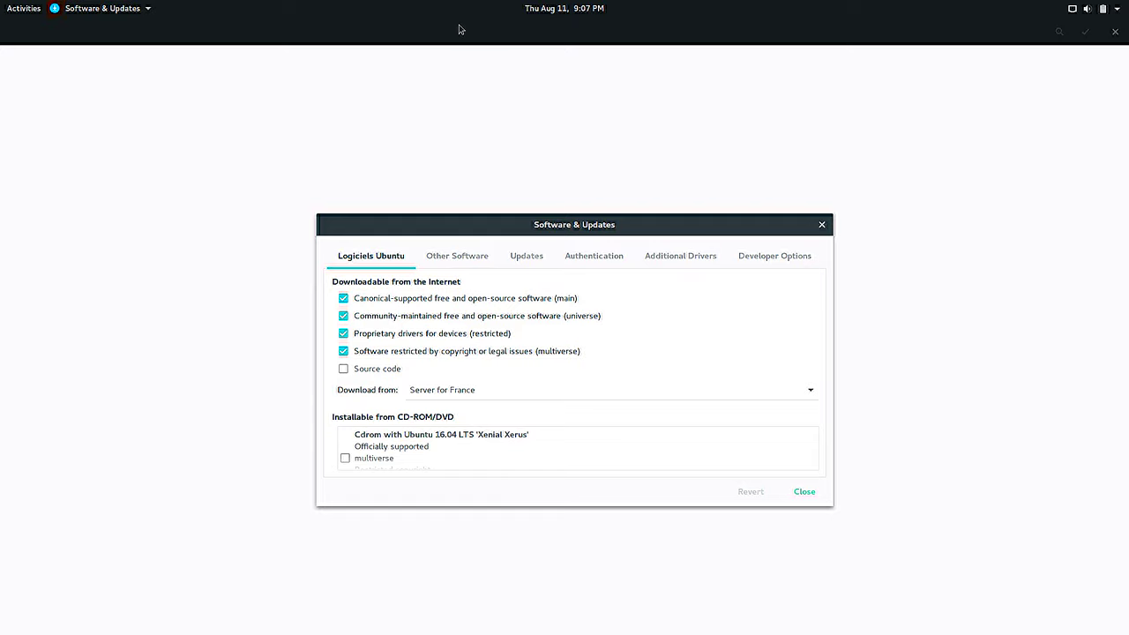
key("Escape")
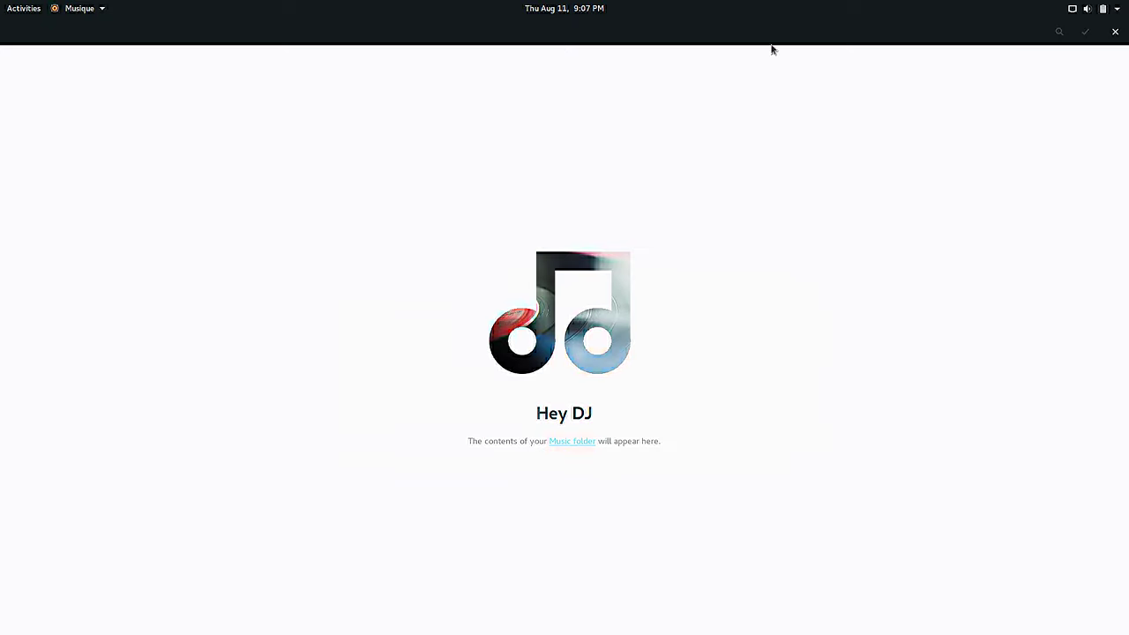
- Check Musique's version in its About information, and close the player
left_click(94, 11)
left_click(95, 55)
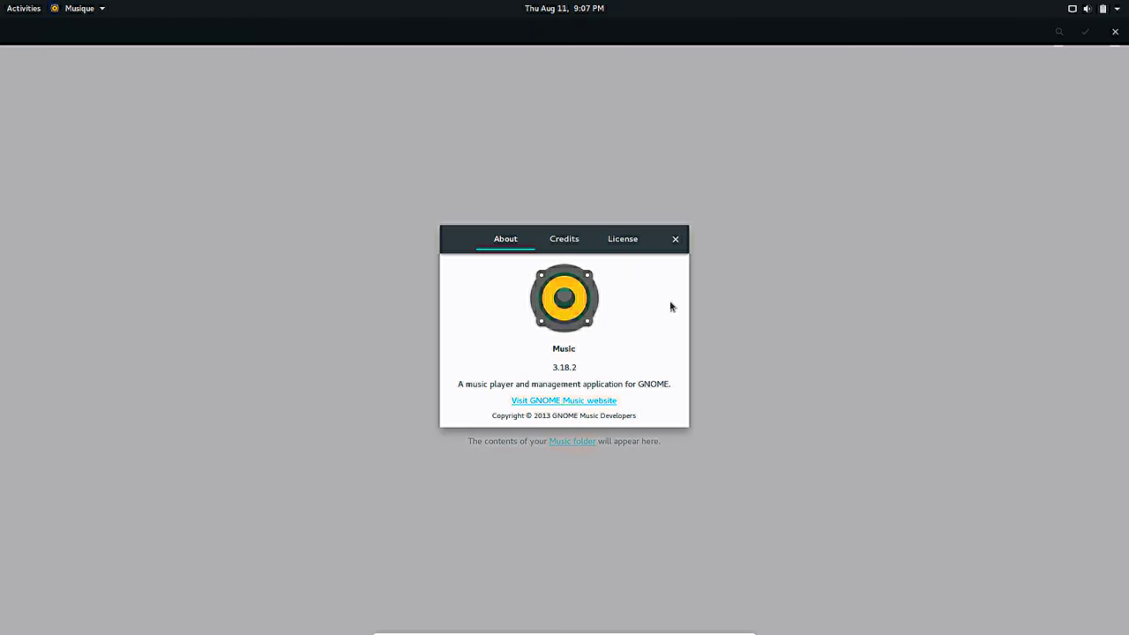
left_click(675, 240)
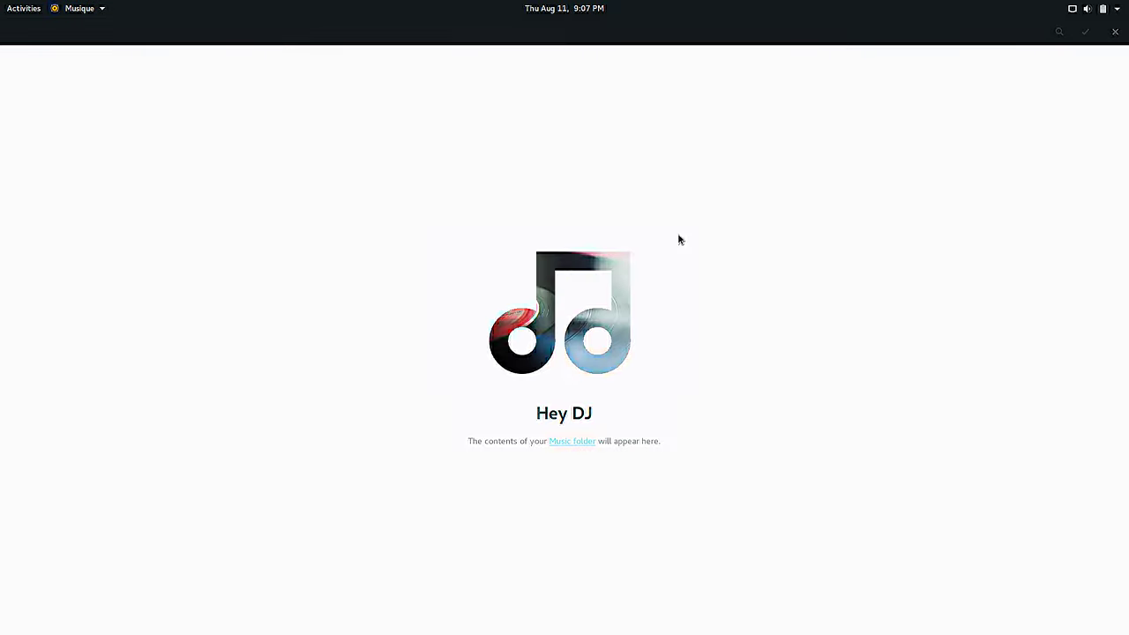
left_click(1114, 31)
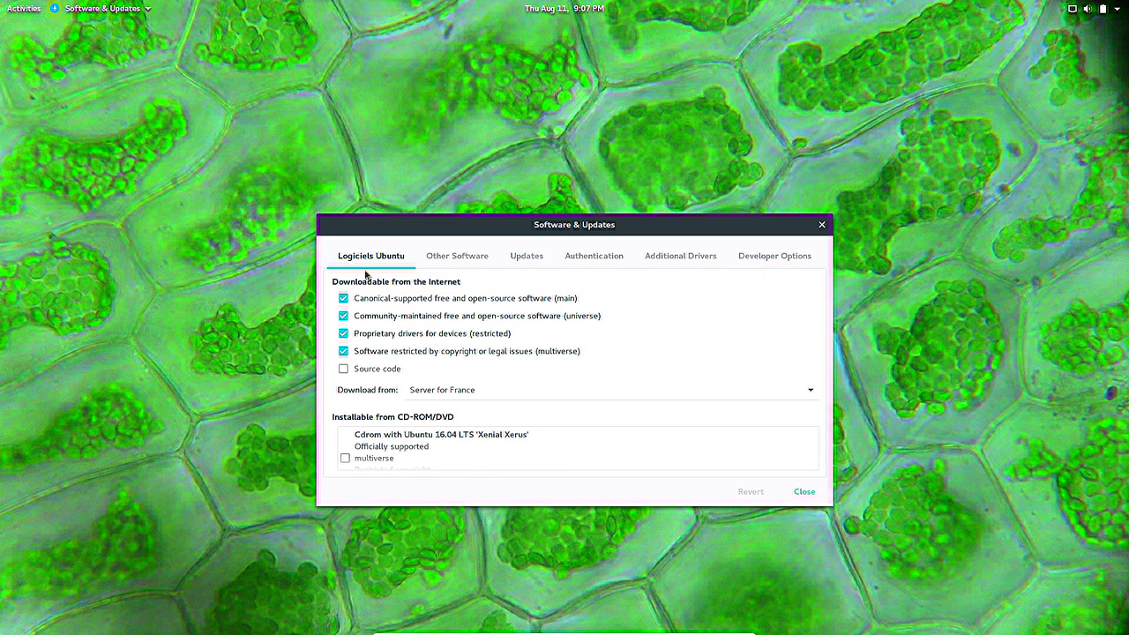
- Launch the Synaptic package manager from the second page of installed applications, entering the account password to authenticate
left_click(27, 8)
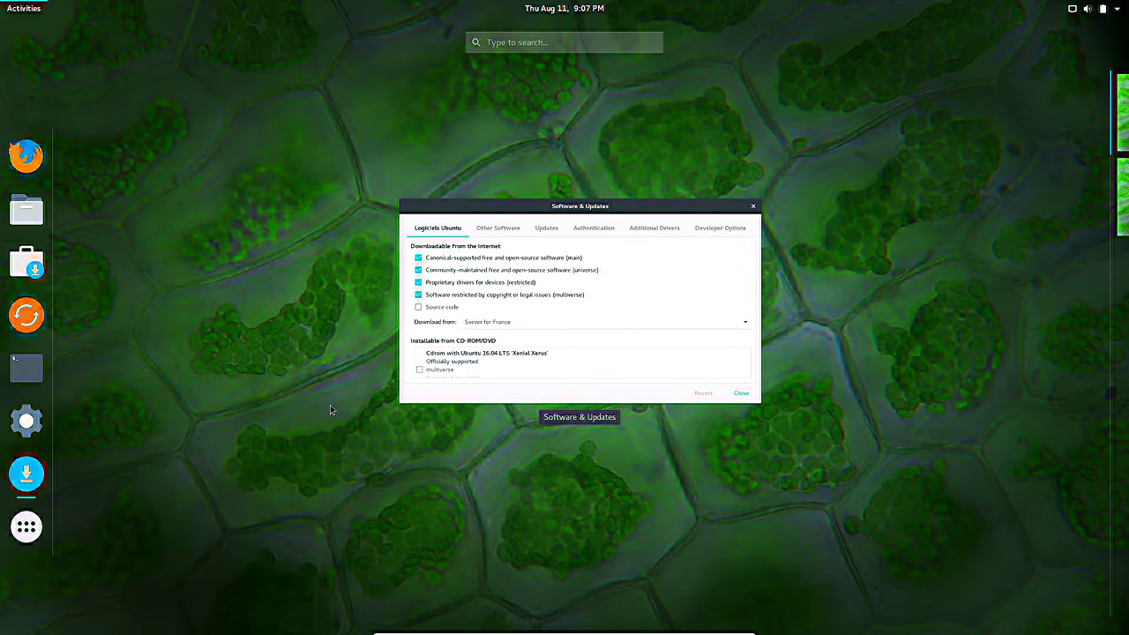
left_click(27, 526)
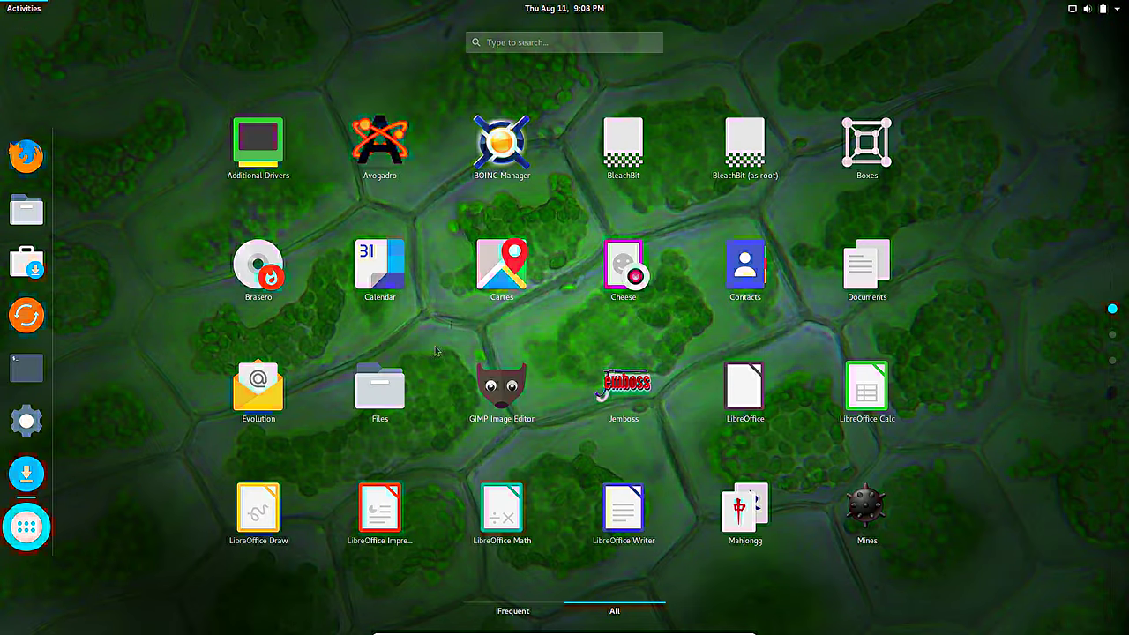
scroll(439, 408, "down", 1)
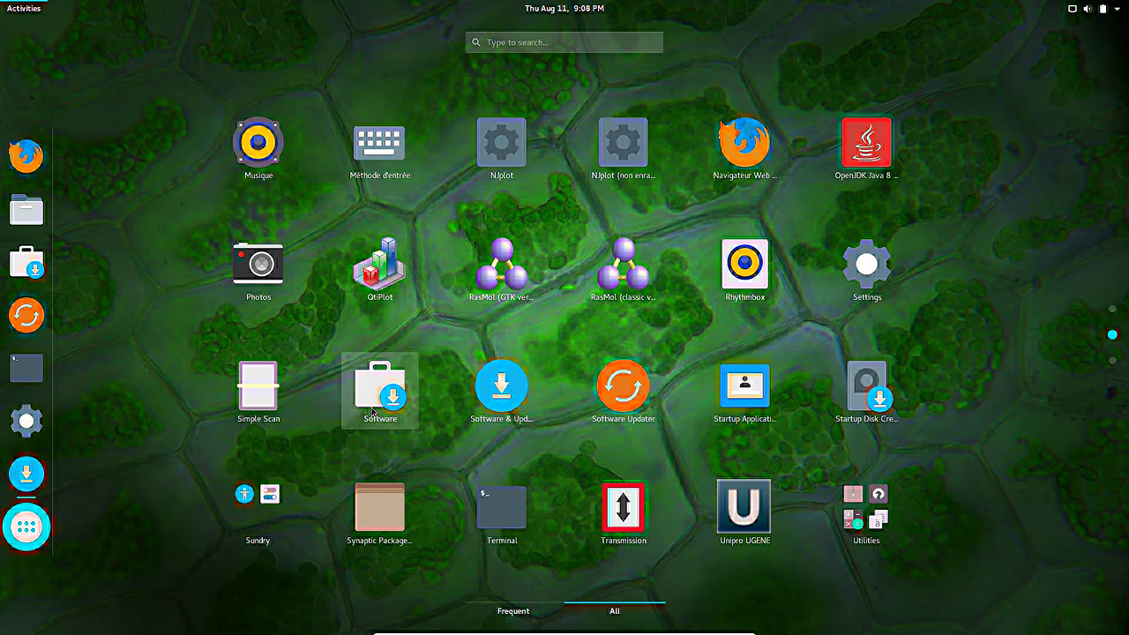
left_click(369, 527)
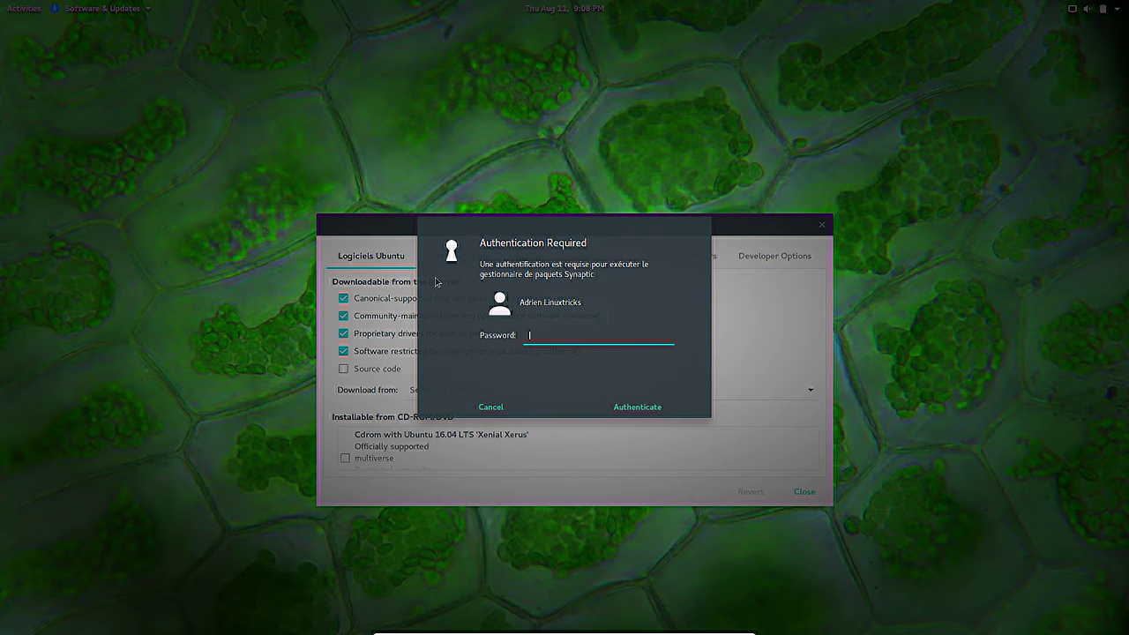
key("Return")
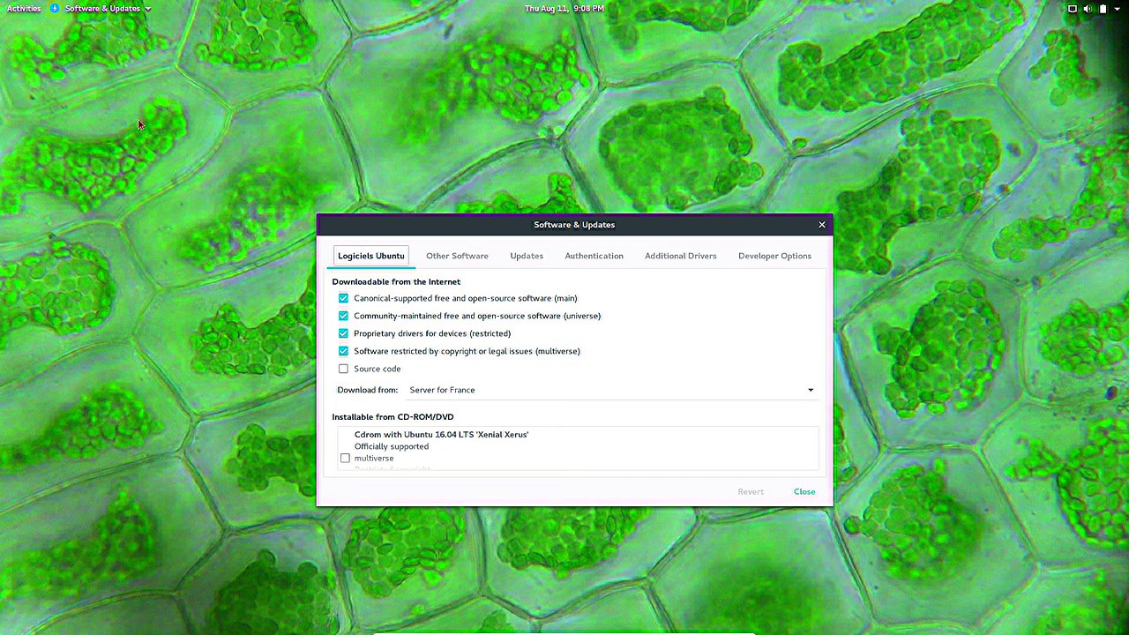
- Browse the remaining installed applications through the third page, and launch Software from the second page
mouse_move(3, 3)
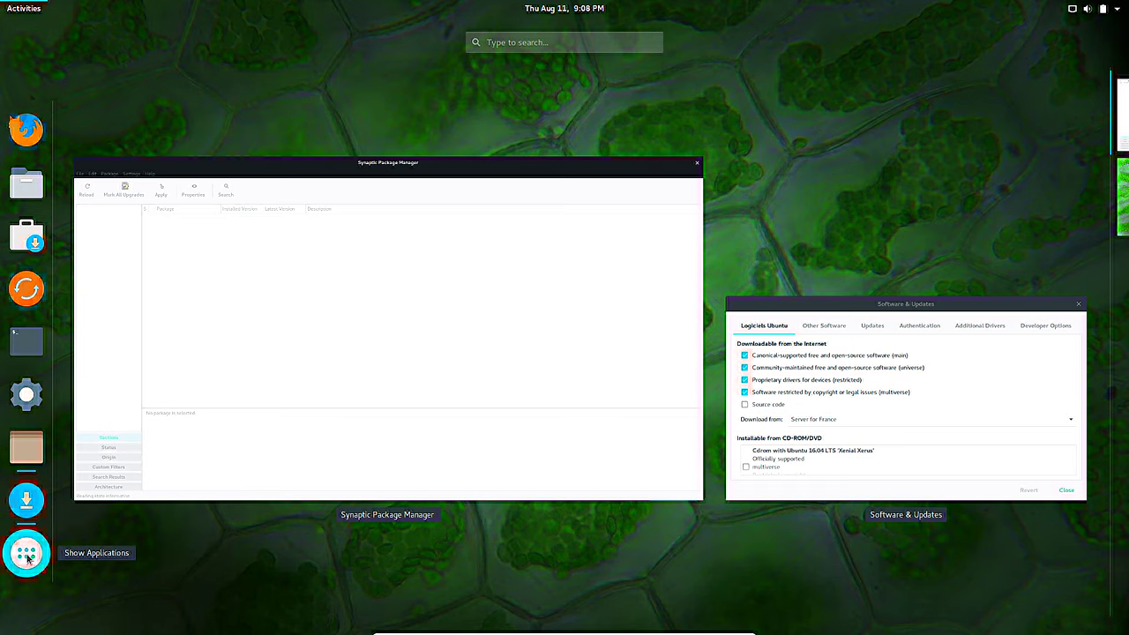
left_click(26, 552)
scroll(414, 412, "down", 1)
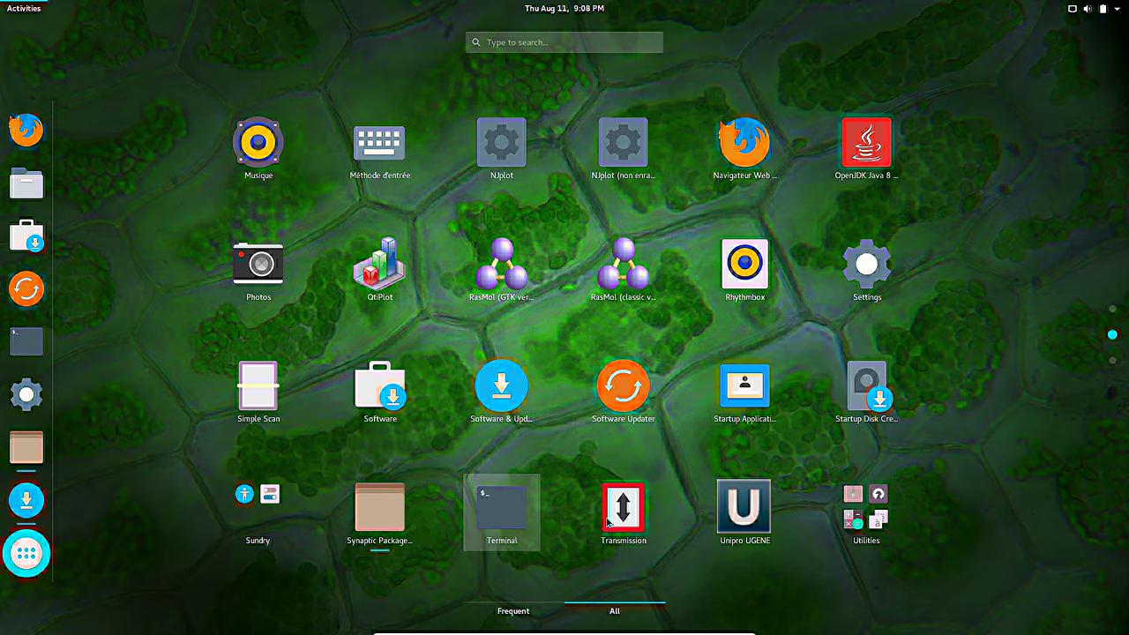
scroll(754, 522, "down", 1)
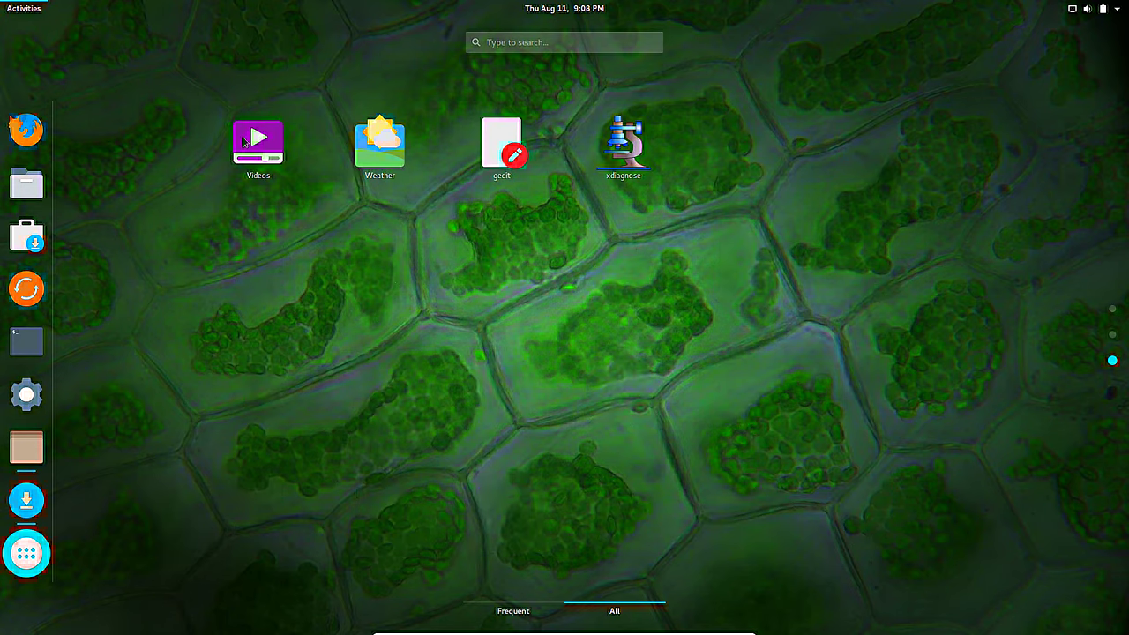
scroll(386, 370, "up", 1)
left_click(401, 397)
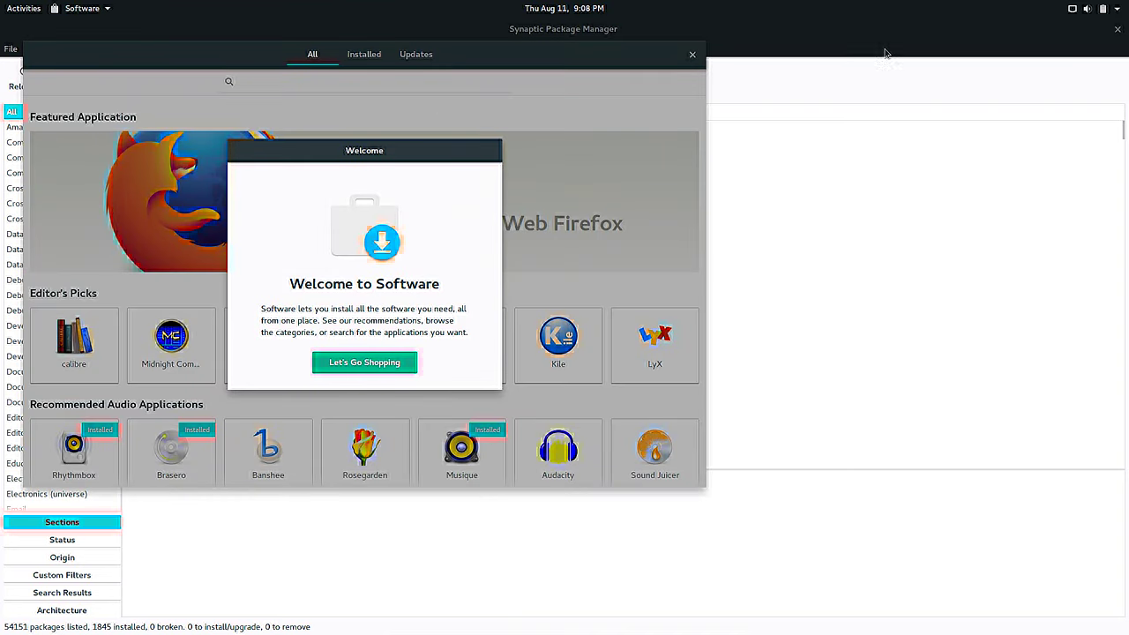
- Unmaximize the Synaptic window and review the Other Software, Updates, Authentication, Additional Drivers and Developer Options settings in Software & Updates
left_click(887, 53)
double_click(583, 29)
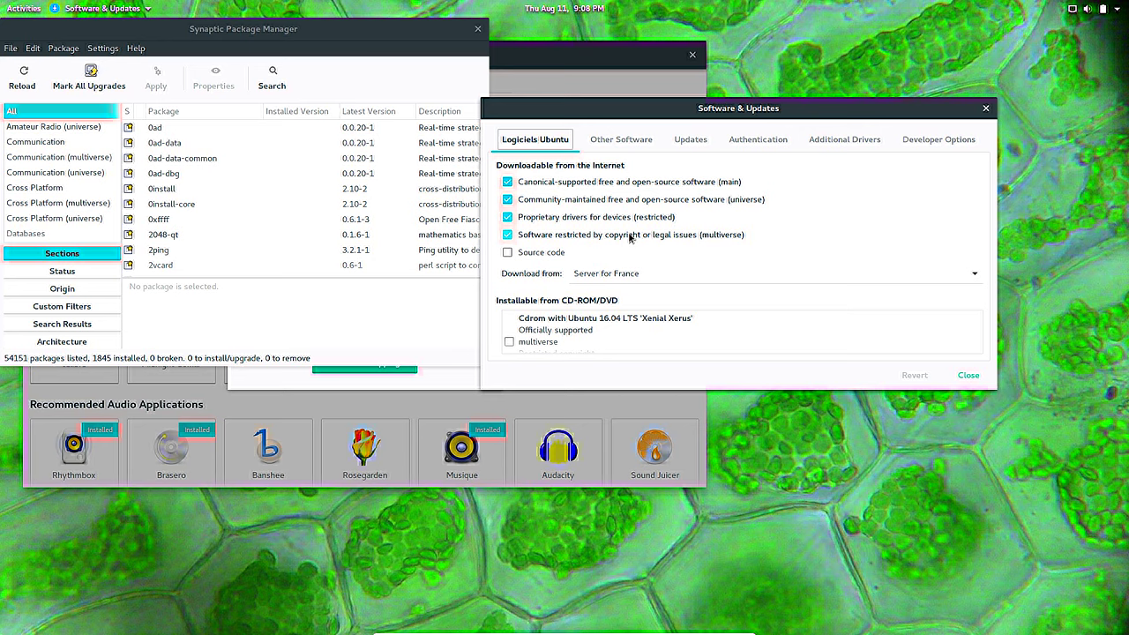
left_click(607, 139)
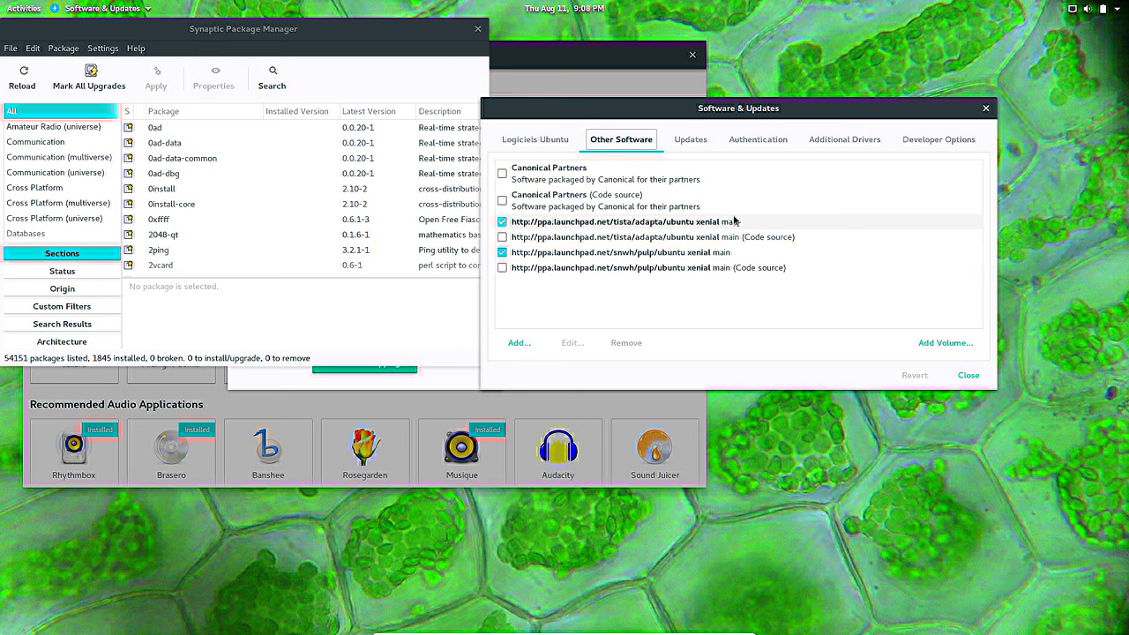
left_click(689, 141)
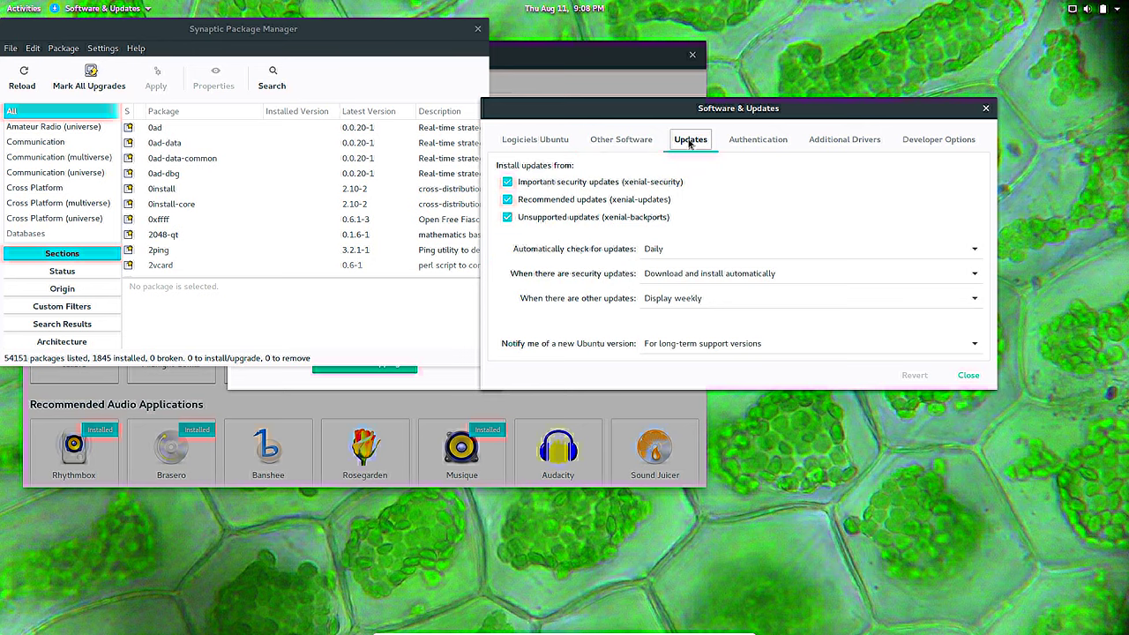
left_click(748, 142)
left_click(885, 145)
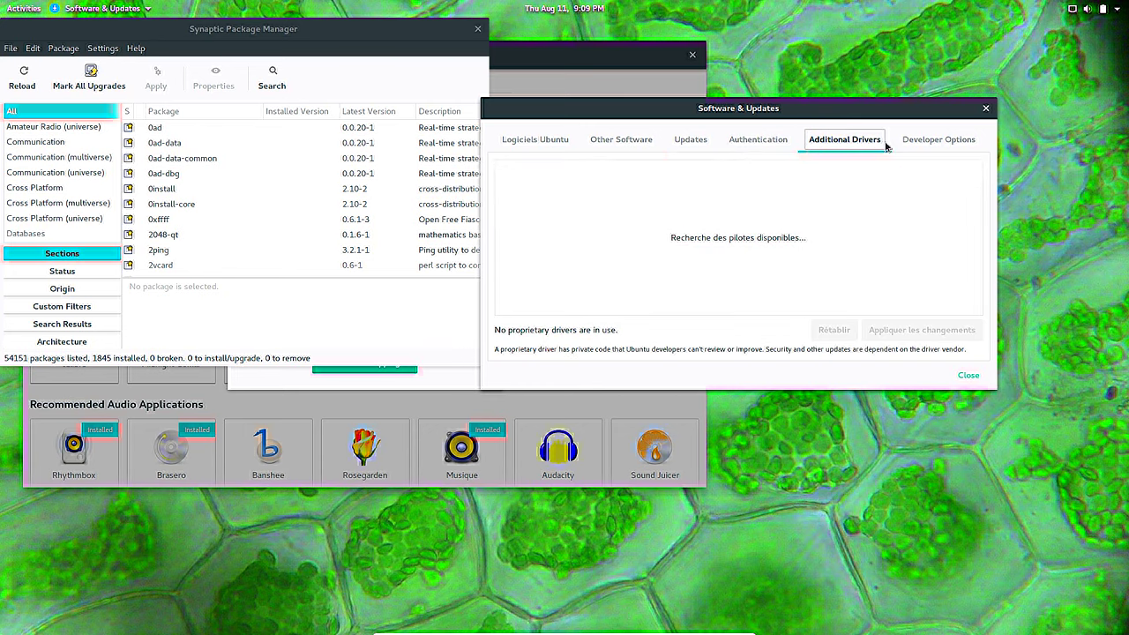
left_click(917, 143)
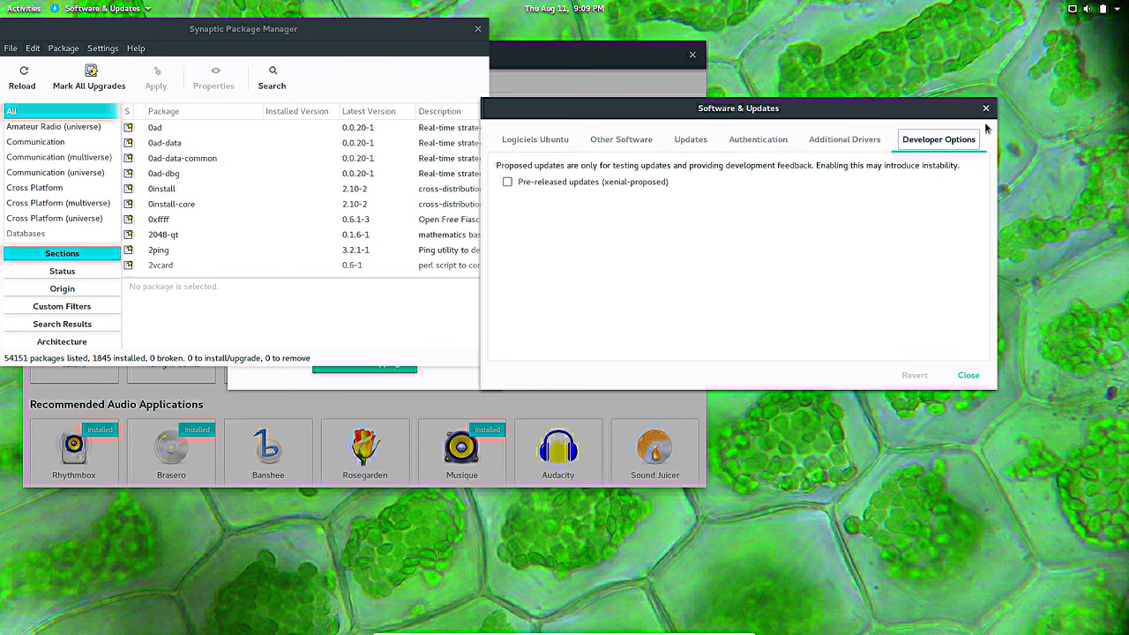
- Search the applications for "tweak", launch Tweak Tool, and close Software & Updates
left_click(27, 8)
type("tweak")
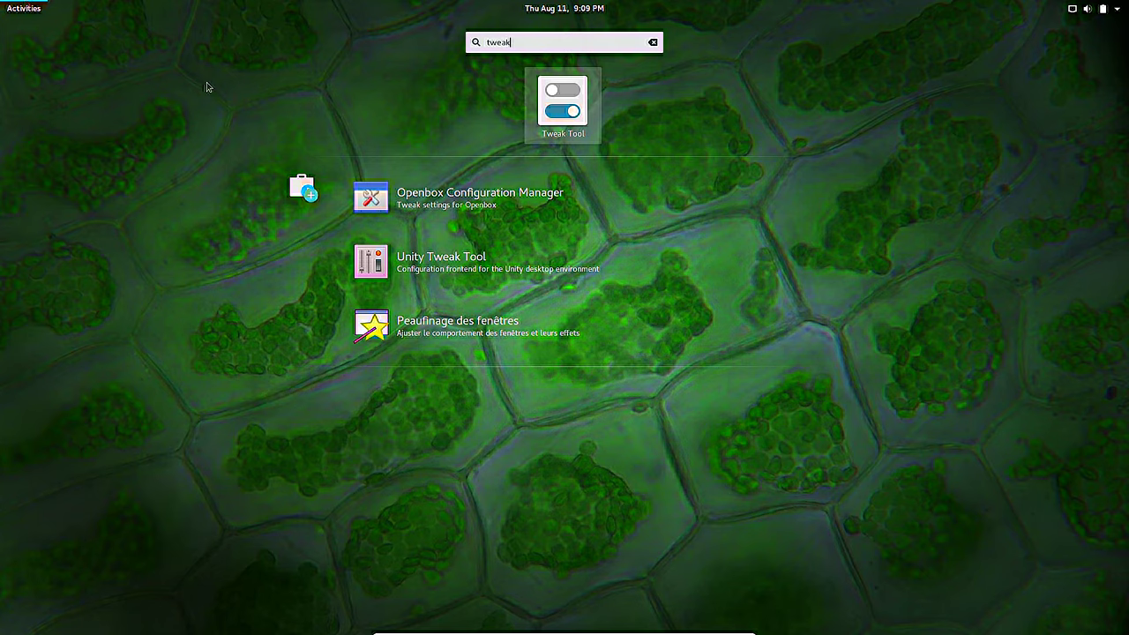
left_click(561, 104)
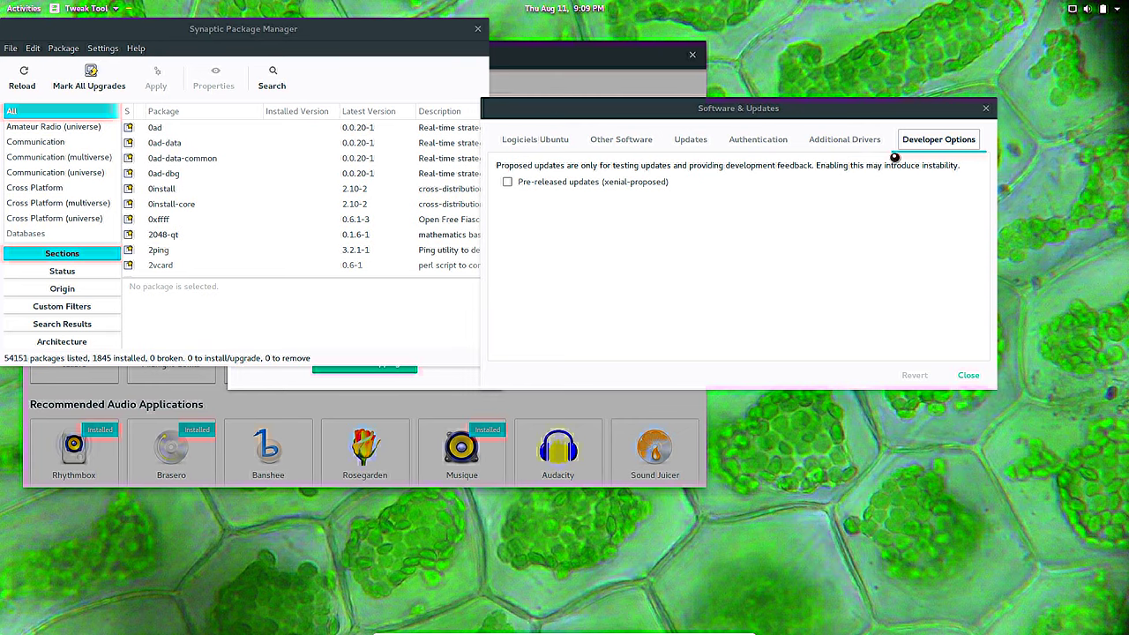
left_click(985, 107)
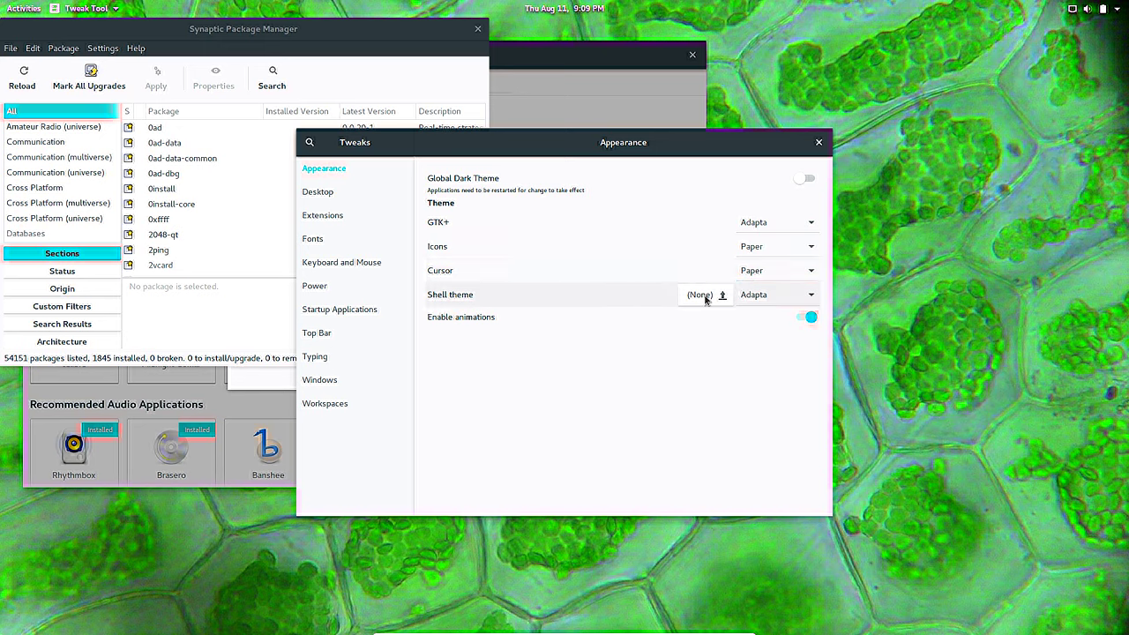
- Set the shell theme and the GTK+ theme to Adapta-Nokto
left_click(779, 300)
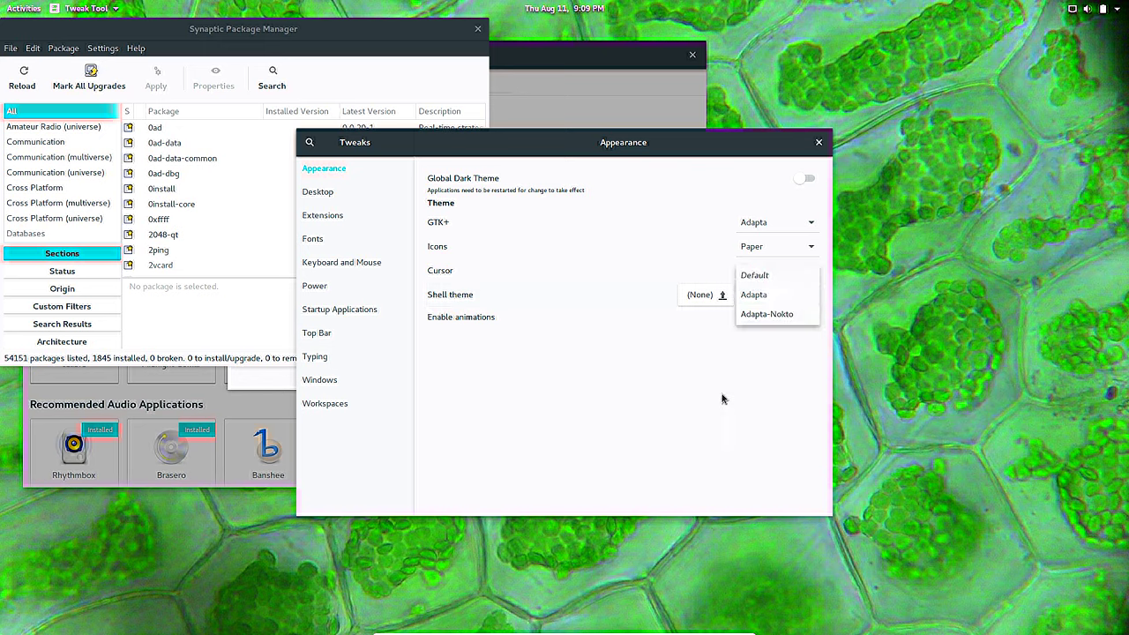
left_click(782, 318)
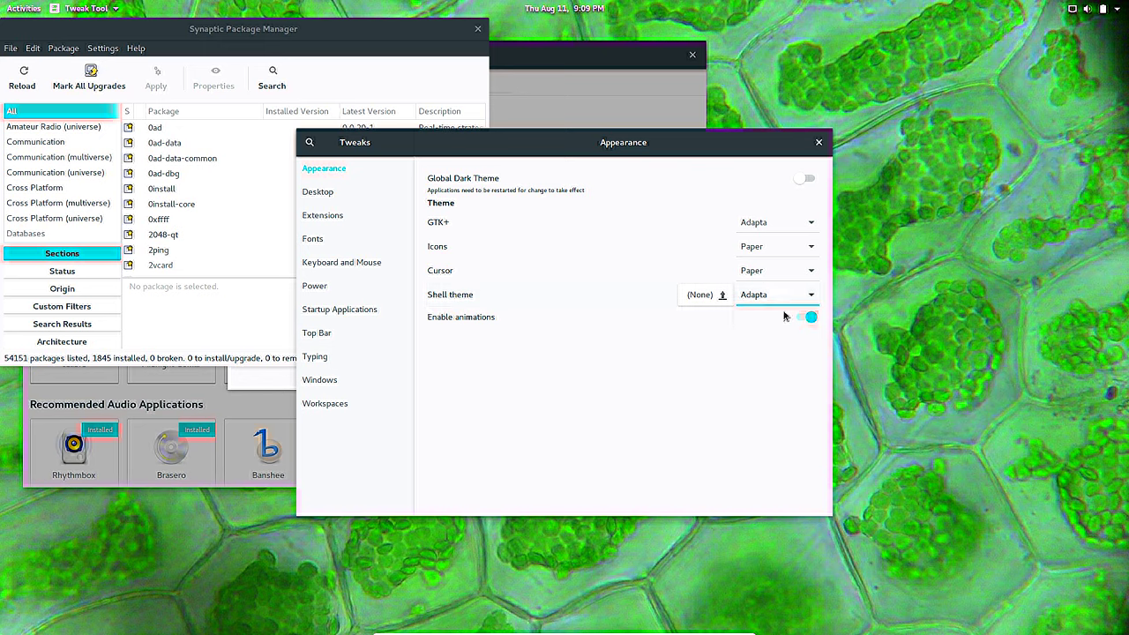
left_click(777, 224)
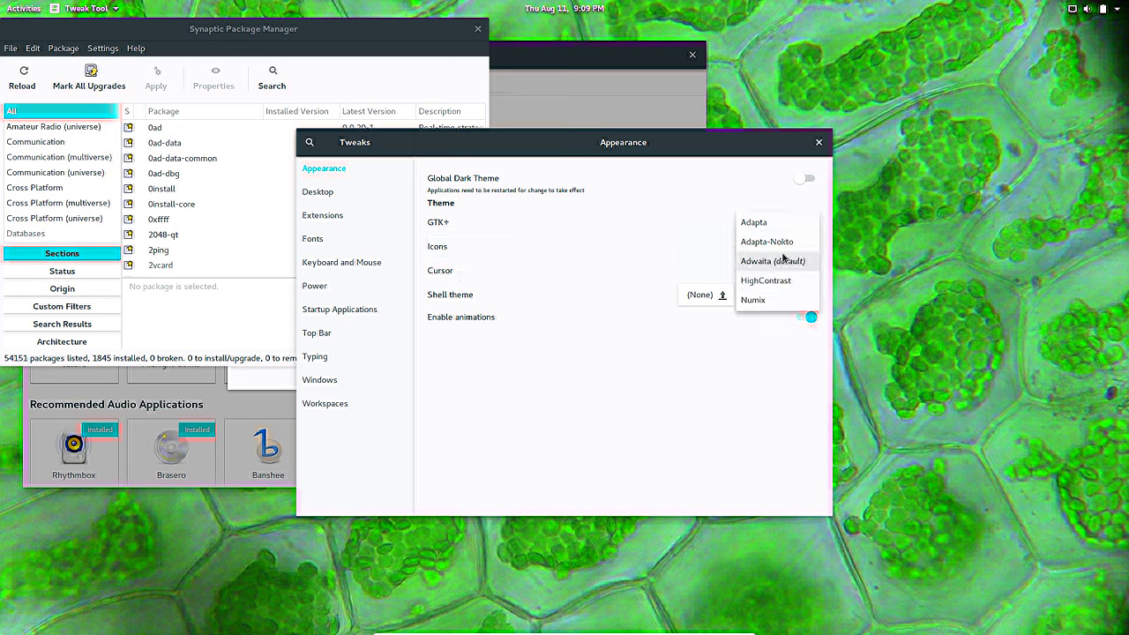
left_click(787, 245)
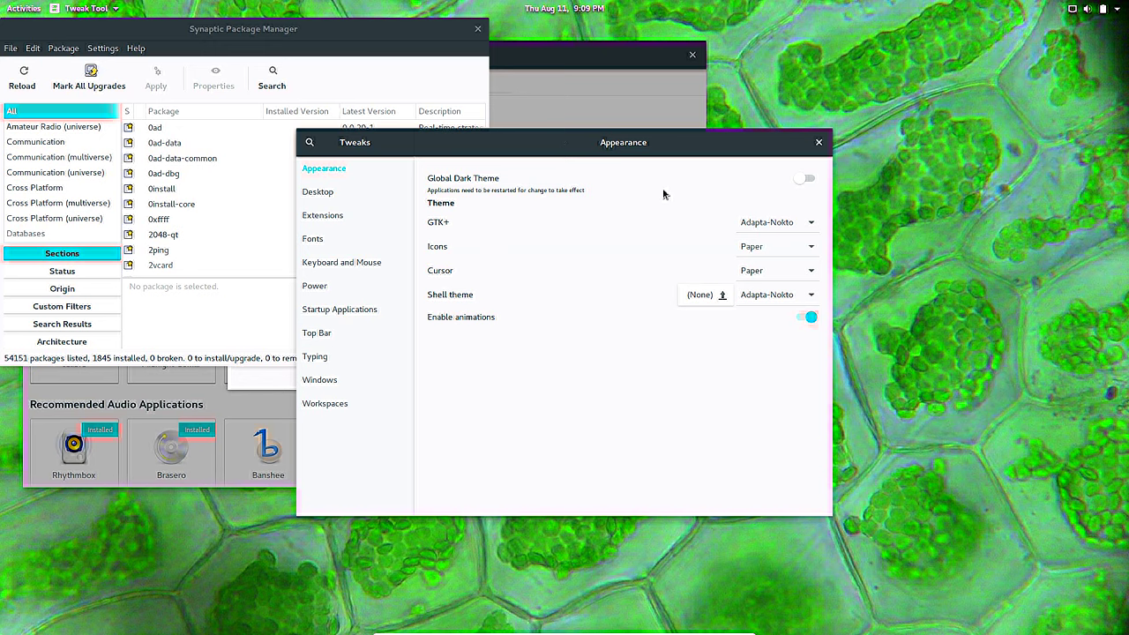
- Return the GTK+ theme and the shell theme to Adapta
left_click(776, 222)
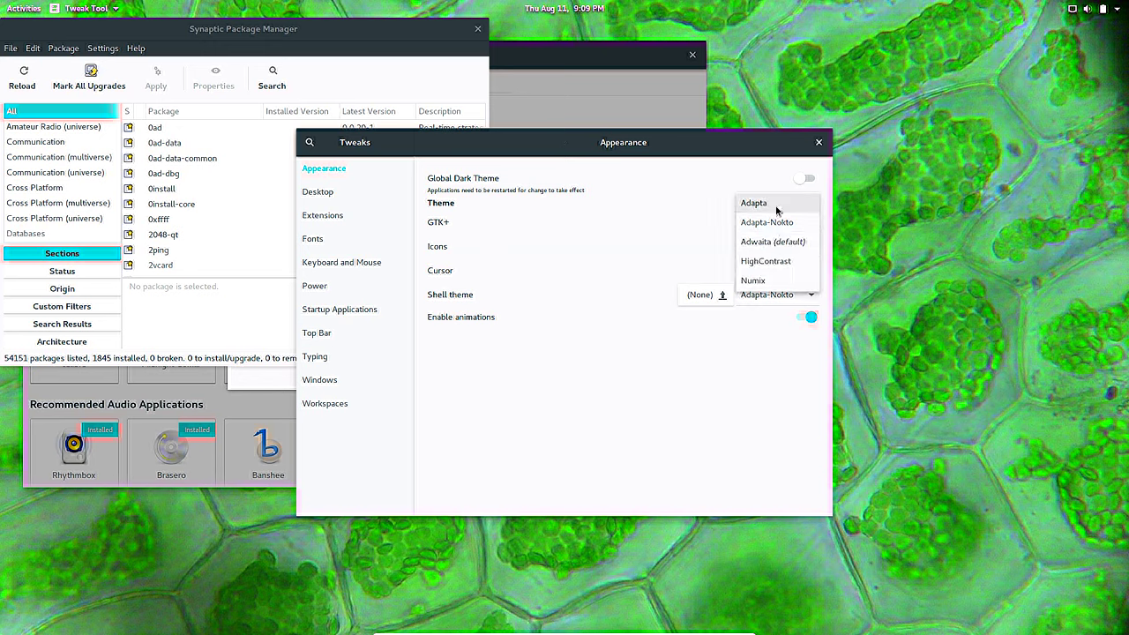
left_click(765, 275)
left_click(765, 276)
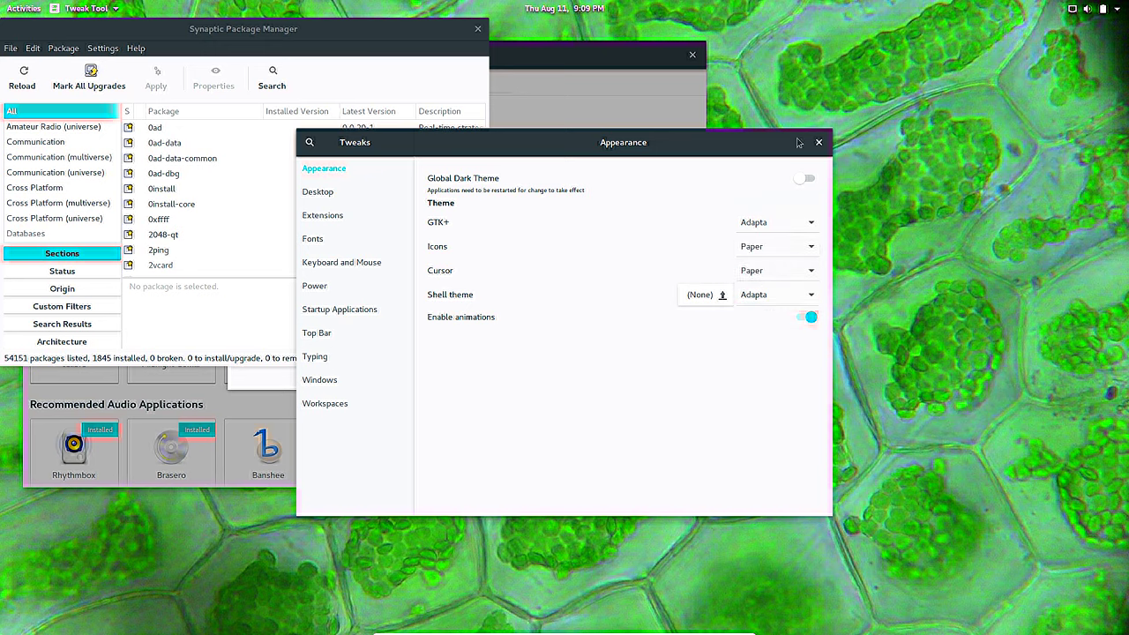
- Examine the list of GNOME Shell extensions in Tweak Tool, and close it
left_click(355, 220)
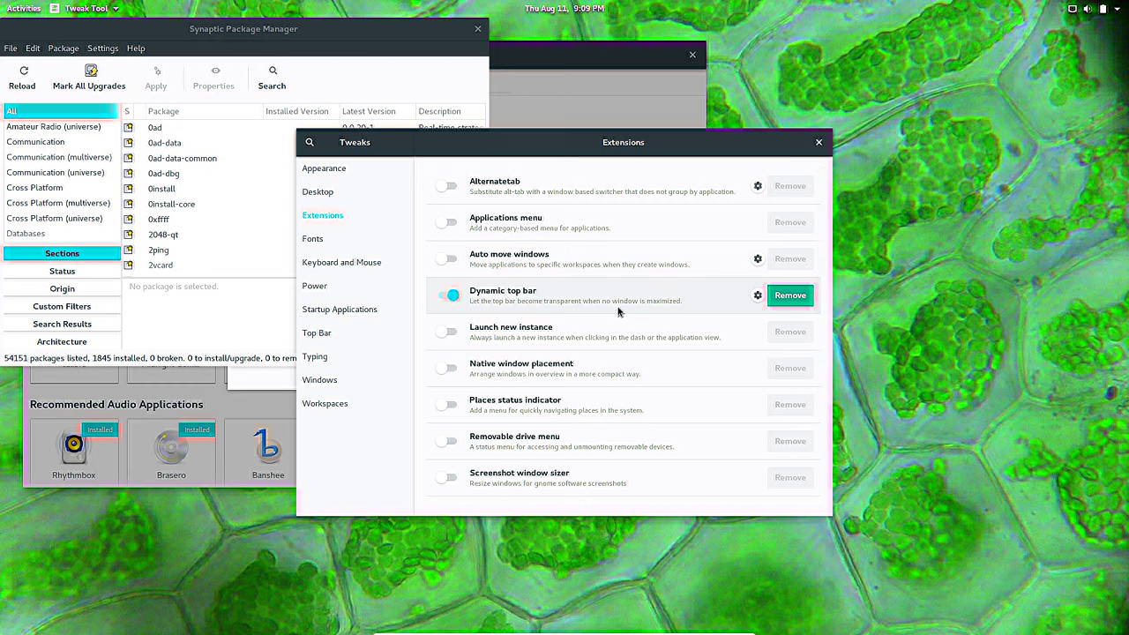
scroll(619, 318, "down", 2)
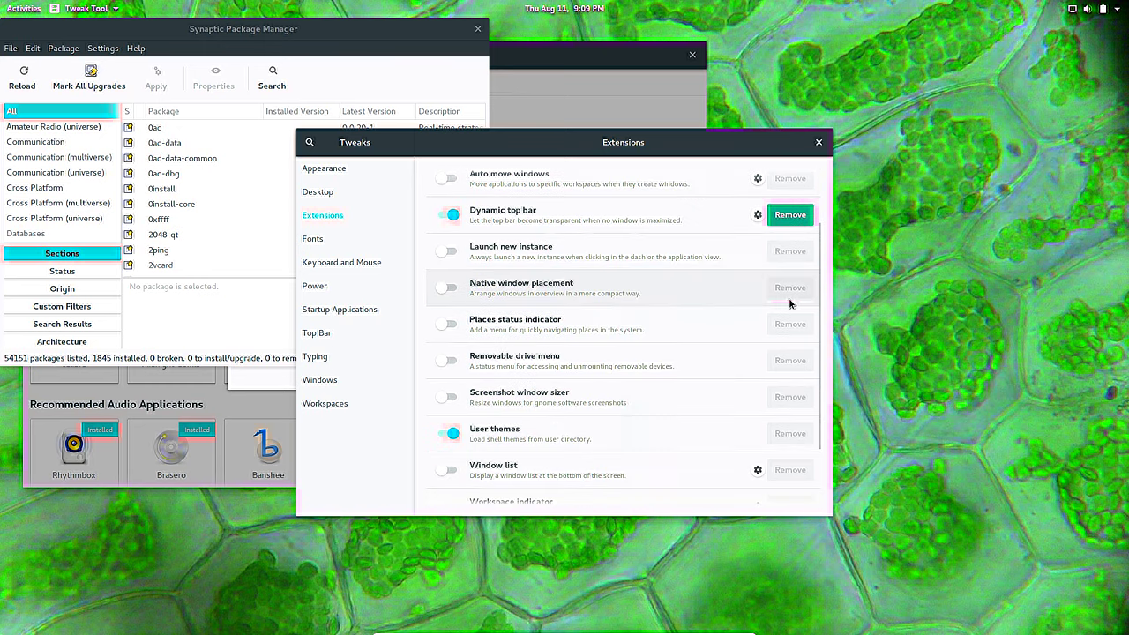
scroll(621, 333, "down", 1)
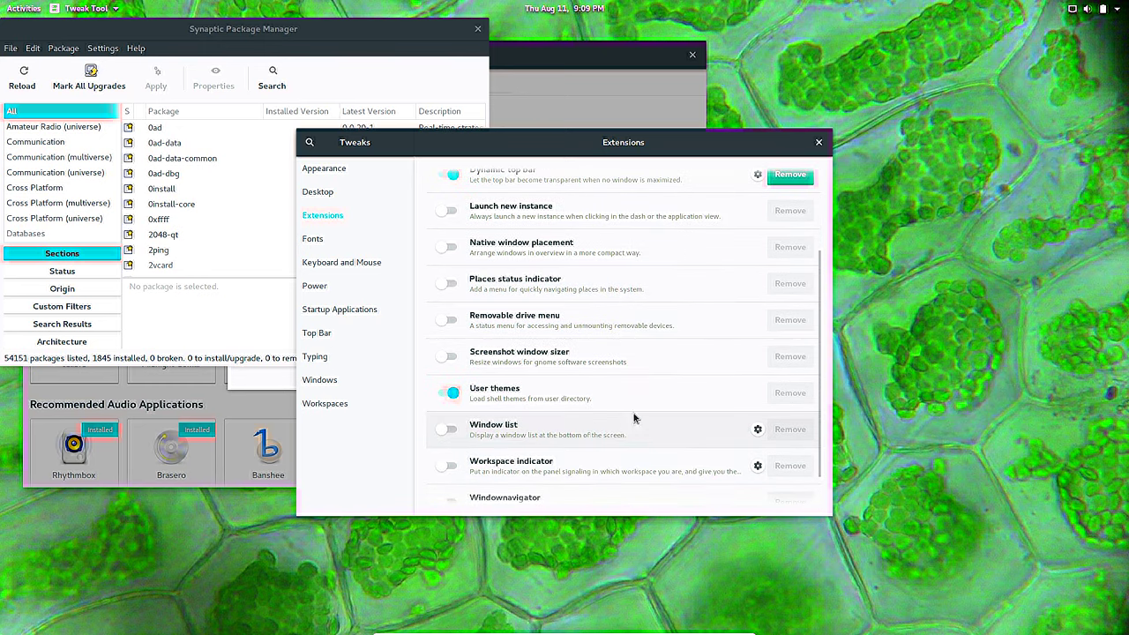
scroll(650, 401, "down", 1)
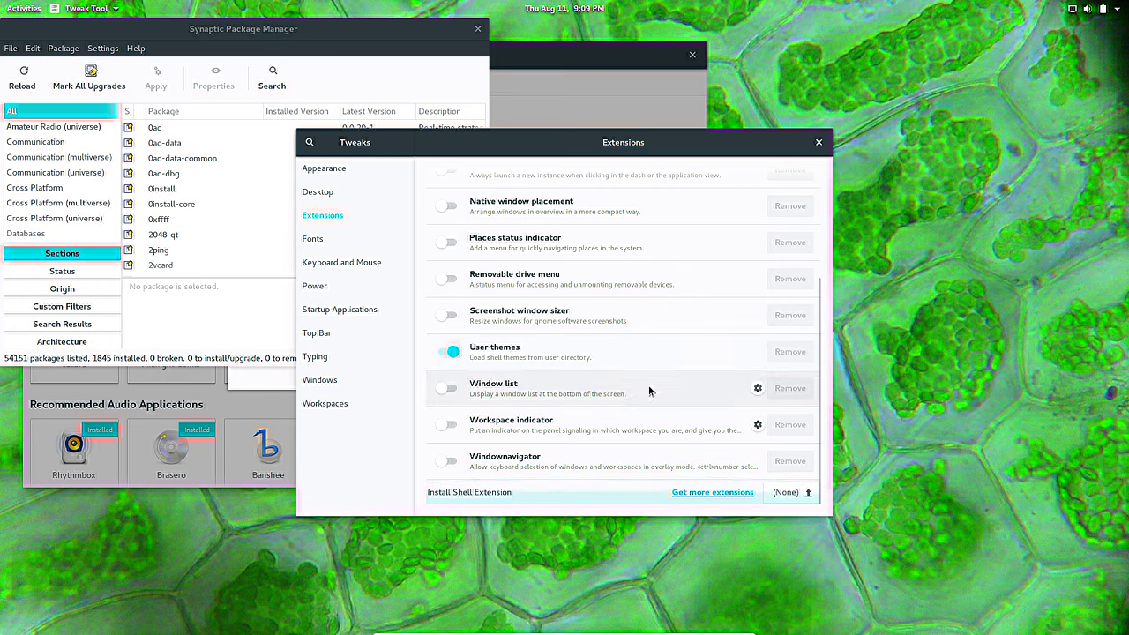
left_click(818, 142)
- Move the Synaptic window clear of Software, dismiss Software's welcome dialog, and shift the Software window over
left_click_drag(271, 28, 840, 104)
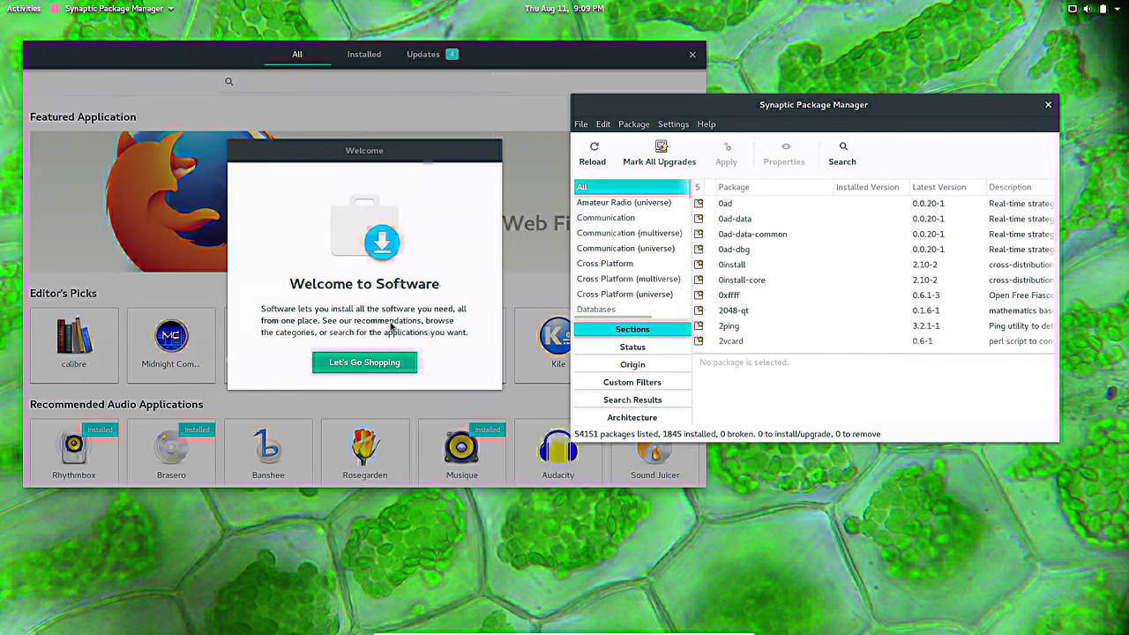
left_click(368, 362)
left_click_drag(468, 66, 692, 67)
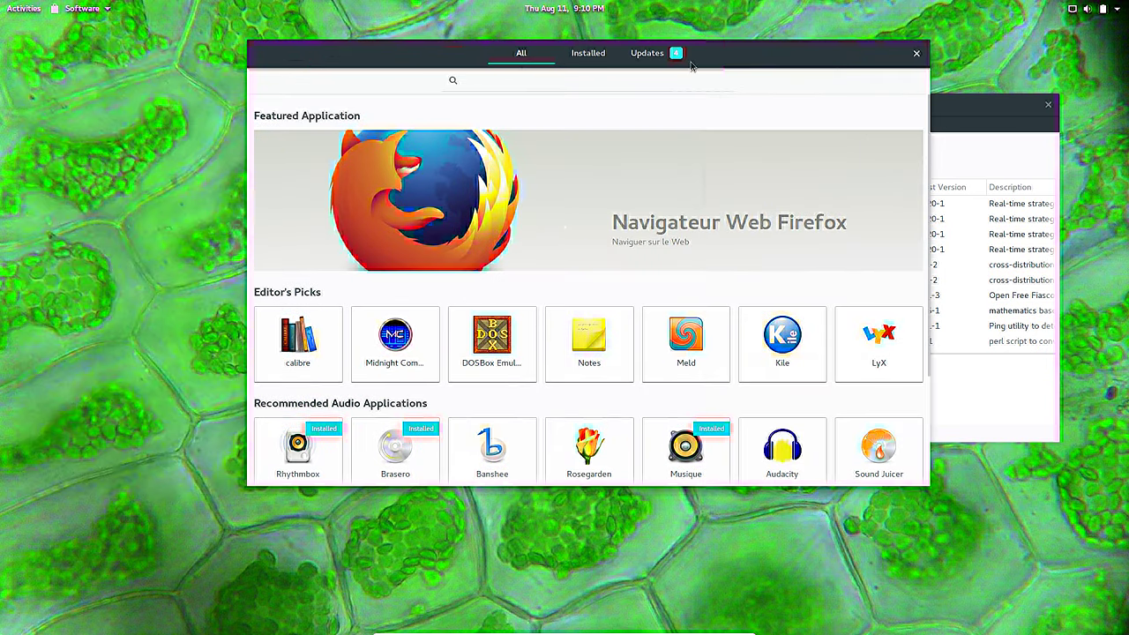
- Check the available updates in Software, return to its full catalogue, and rearrange the Software and Synaptic windows so both are accessible
left_click(651, 54)
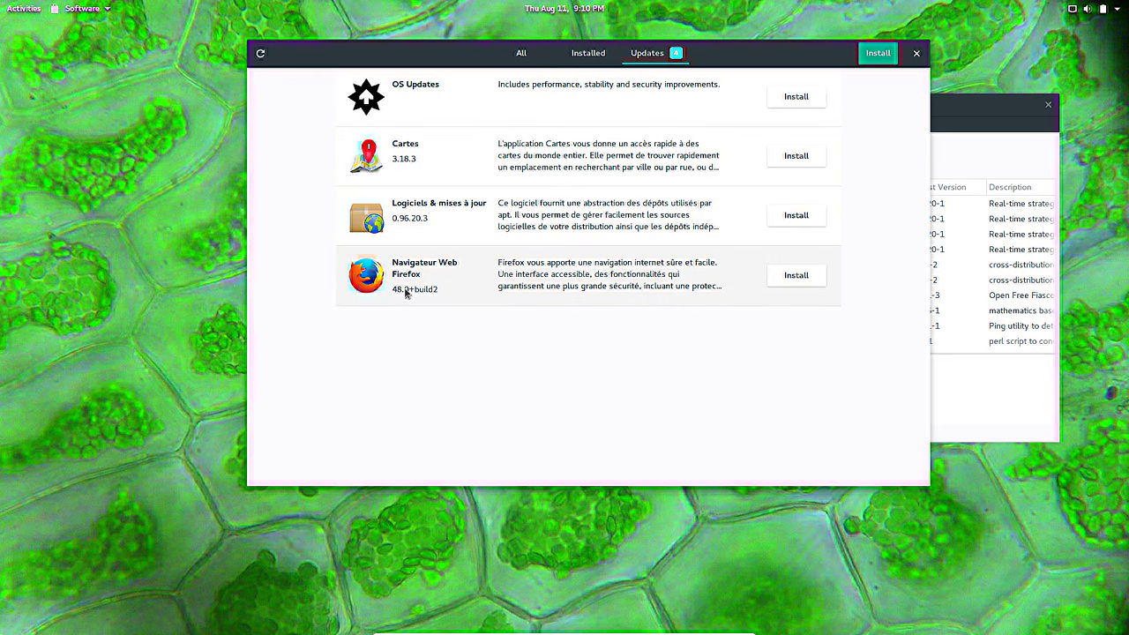
left_click(536, 57)
left_click_drag(801, 59, 581, 59)
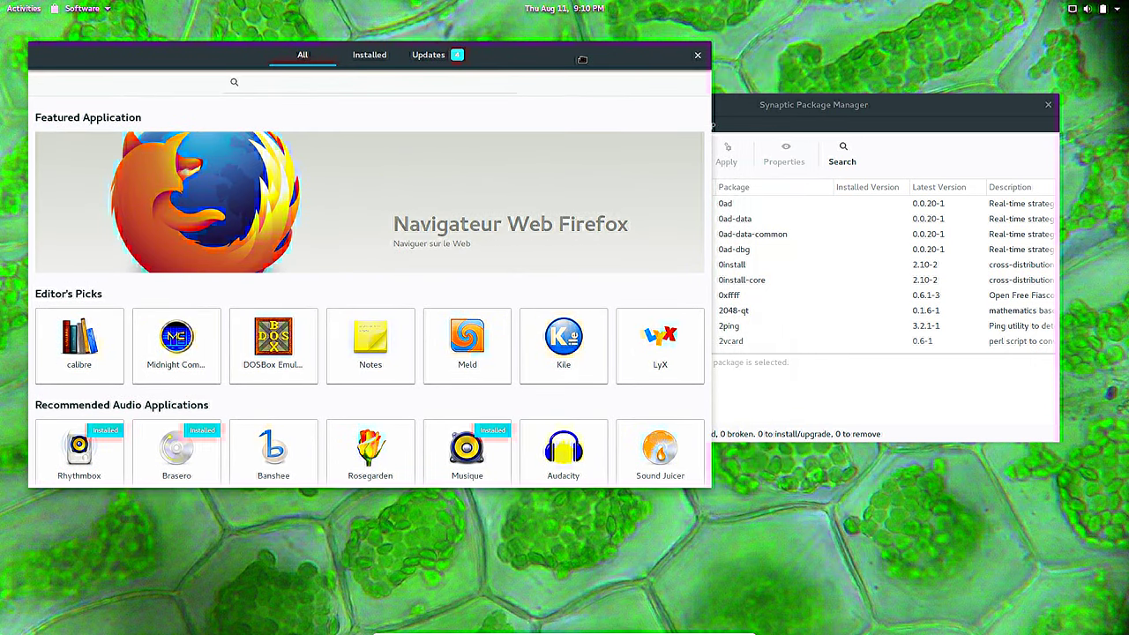
left_click_drag(902, 111, 804, 115)
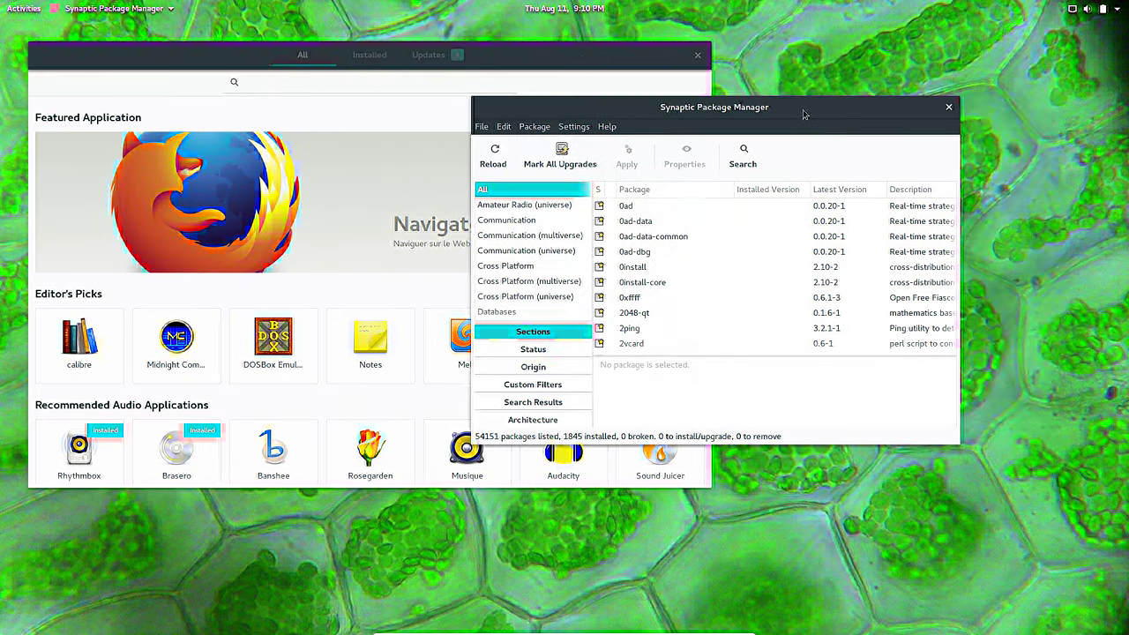
- Launch Evolution, go through its setup assistant as far as the Identity page, and cancel the setup
mouse_move(2, 1)
left_click(27, 528)
left_click(275, 404)
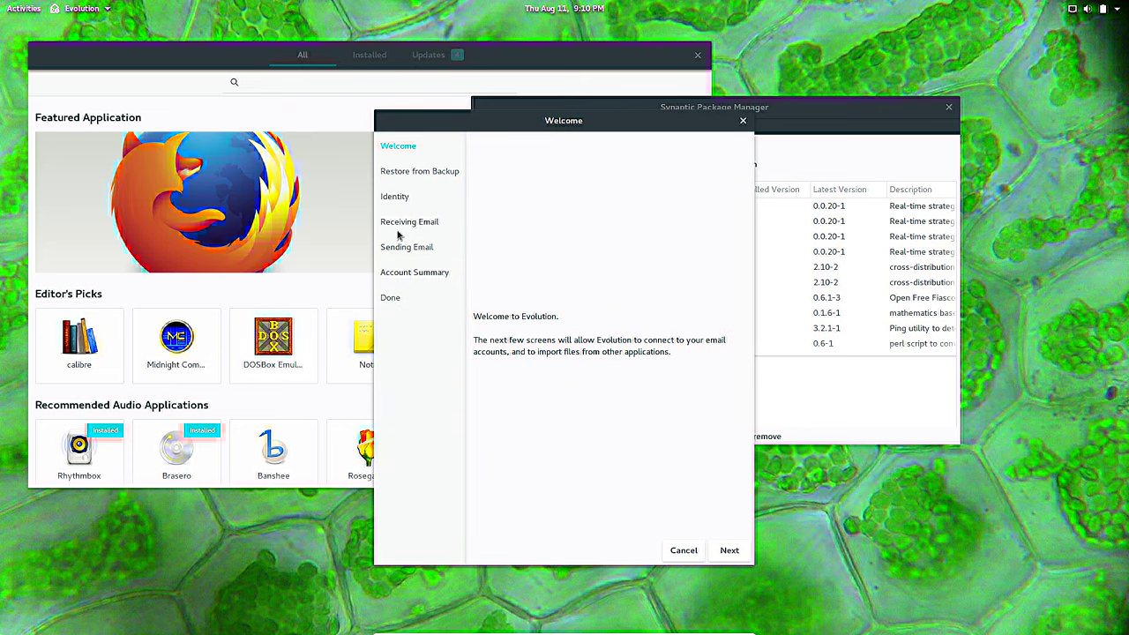
left_click(730, 551)
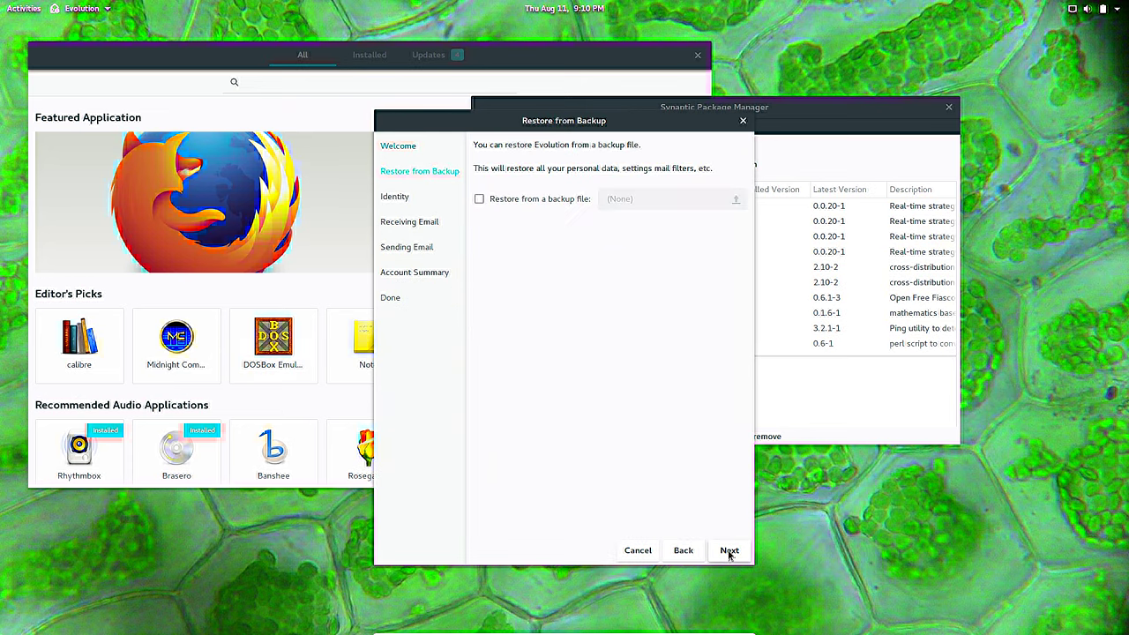
left_click(729, 551)
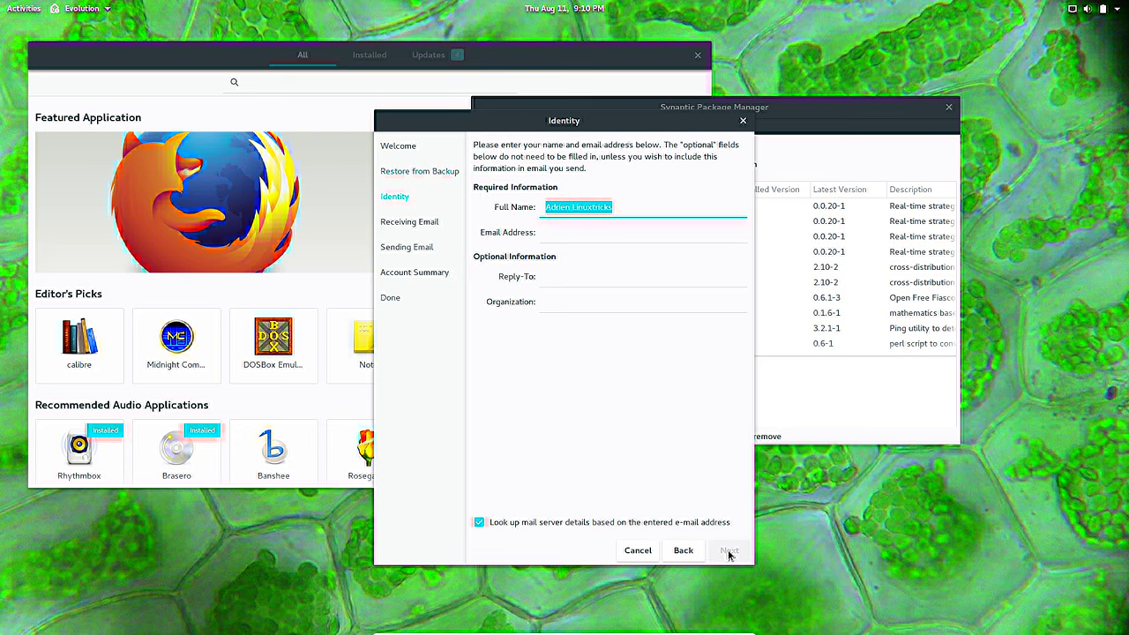
left_click(636, 550)
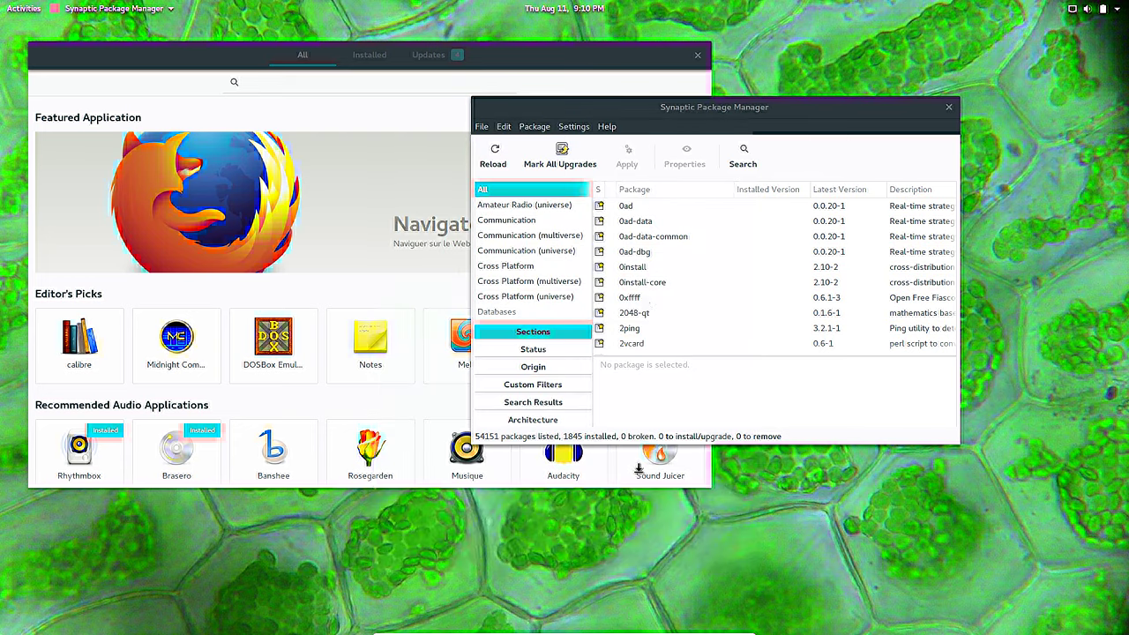
- Shift the Software window down and aside, and maximise the Synaptic Package Manager window
double_click(693, 110)
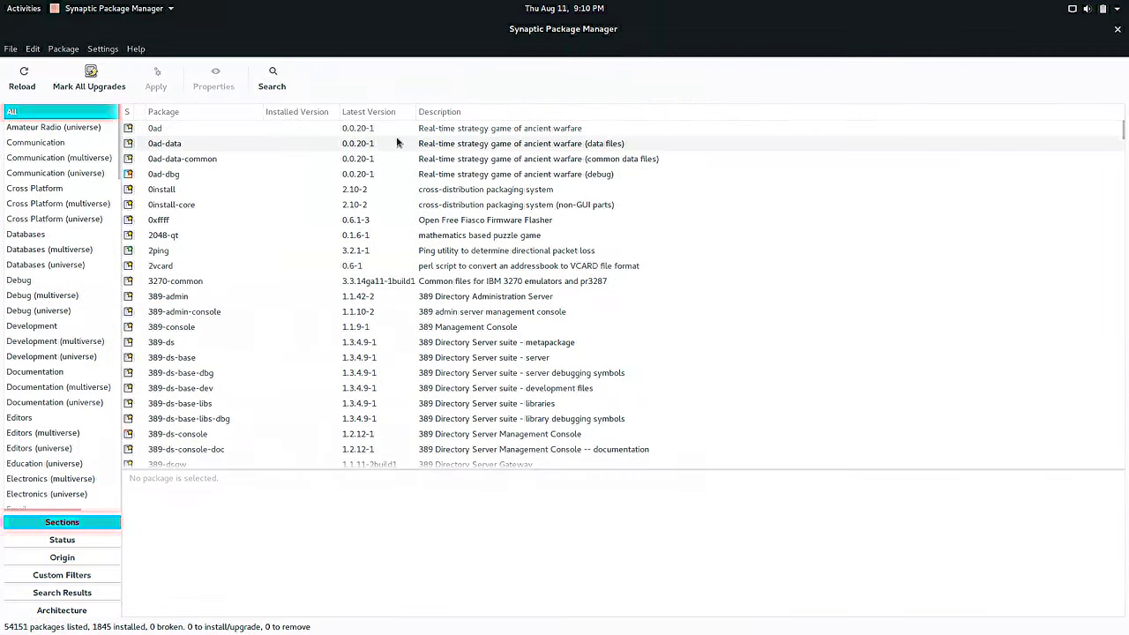
double_click(481, 38)
left_click_drag(175, 51, 107, 105)
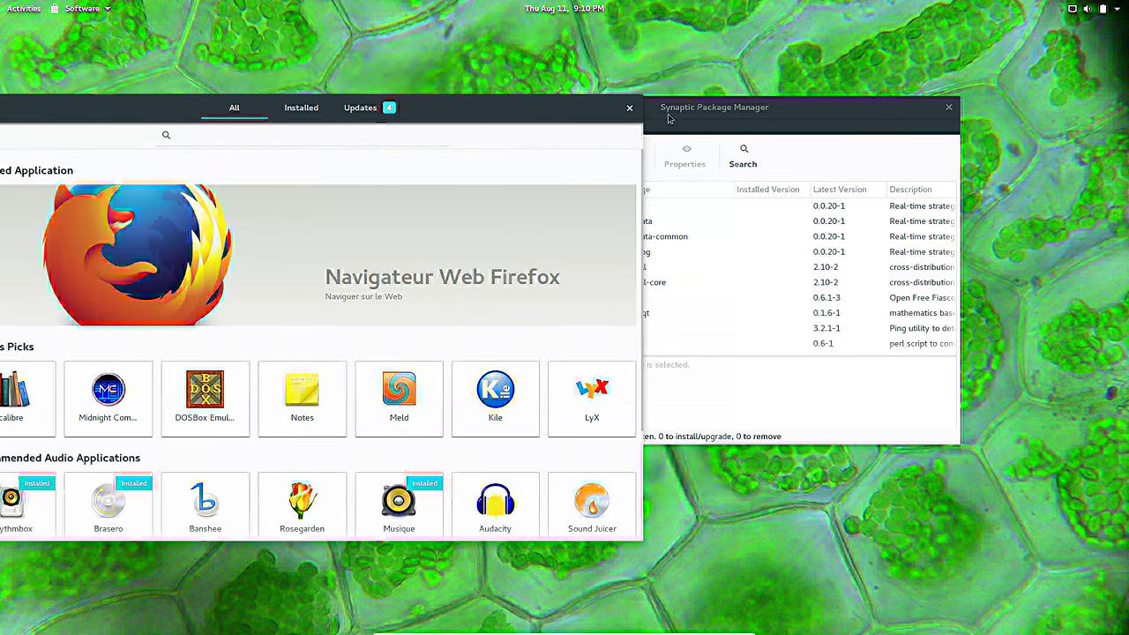
left_click(714, 106)
double_click(714, 107)
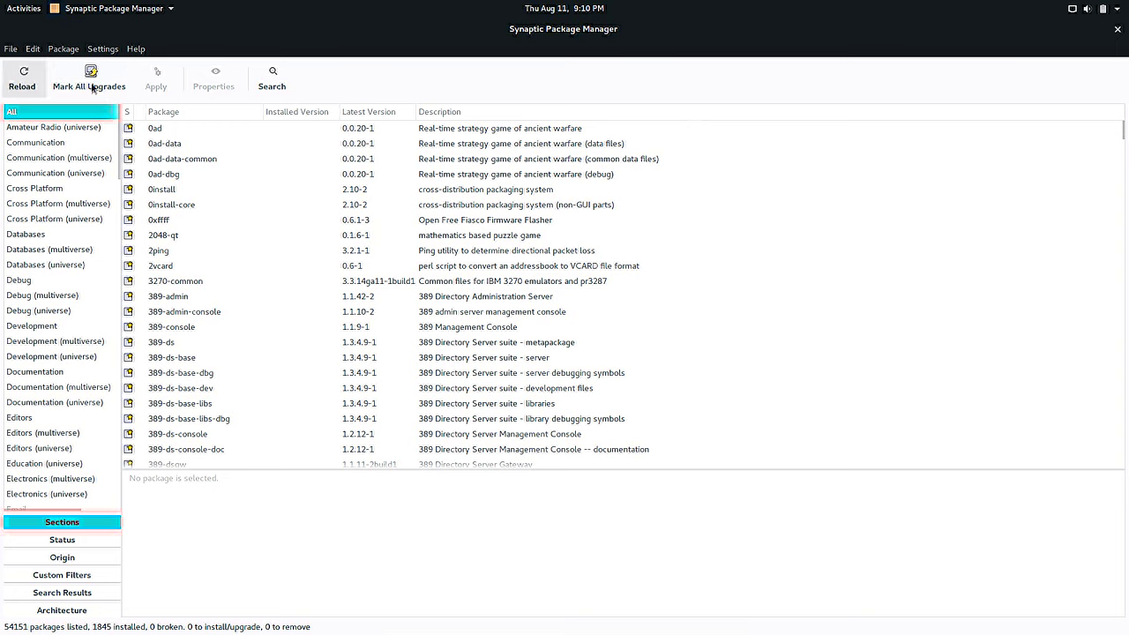
- Search package names and descriptions in Synaptic for "fr"
left_click(272, 81)
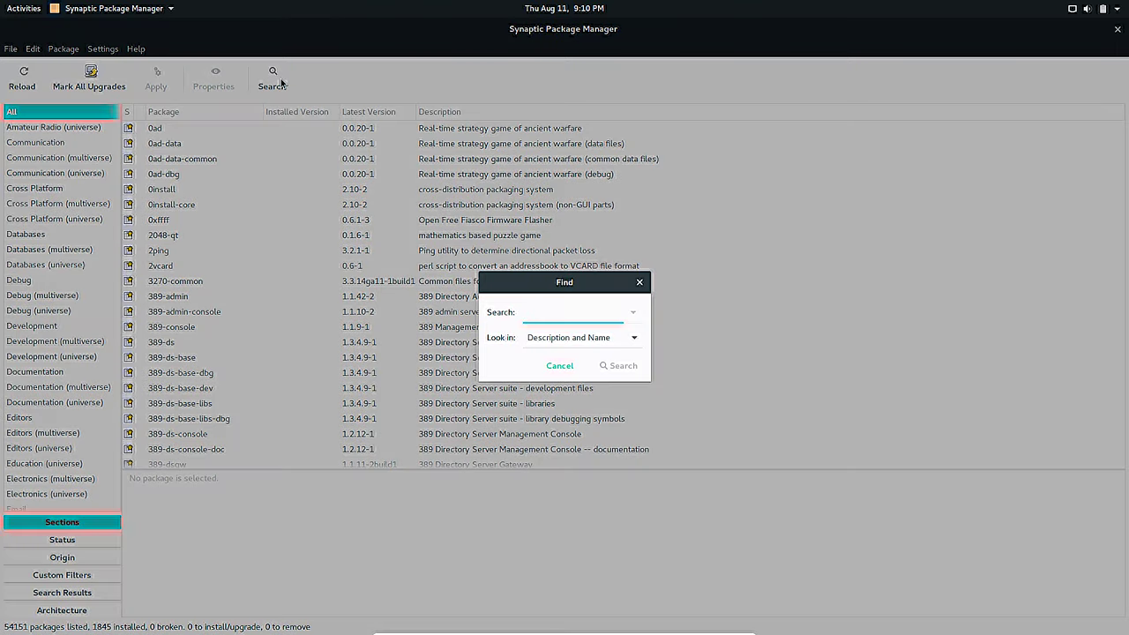
type("gimp")
key("Return")
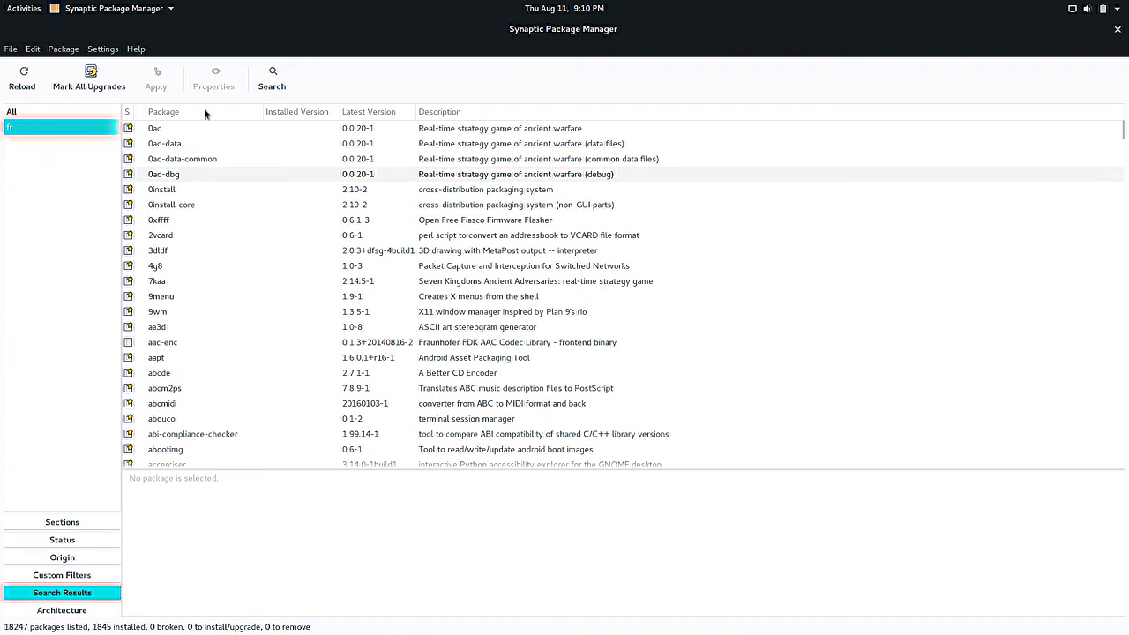
- Run a new package search for "language" in descriptions and names
left_click(272, 79)
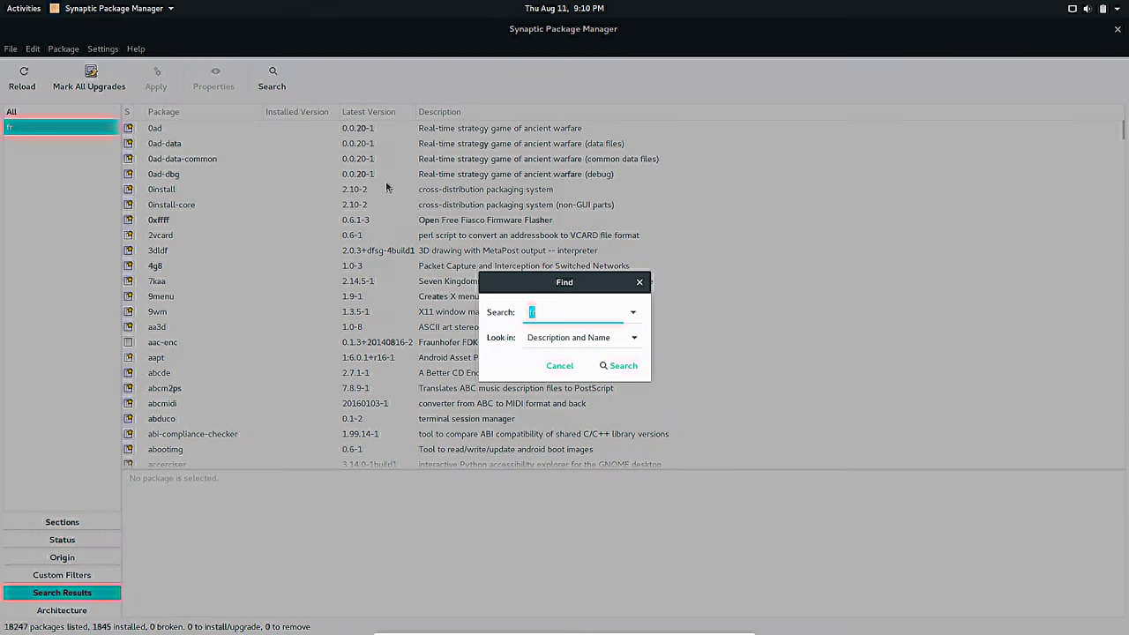
type("langua")
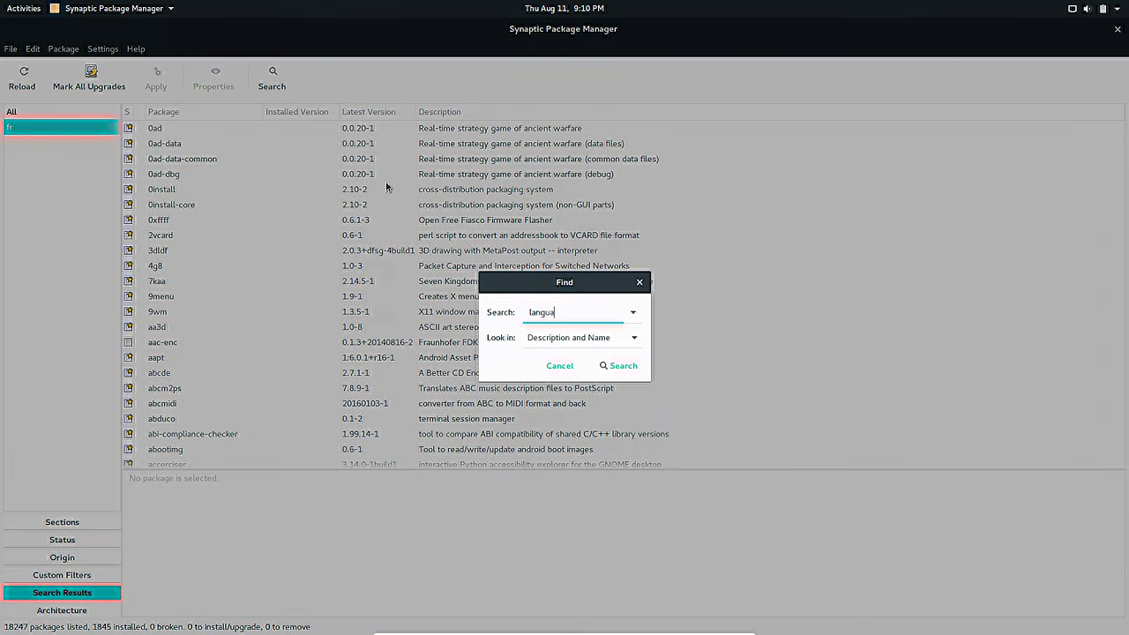
type("ge")
key("Return")
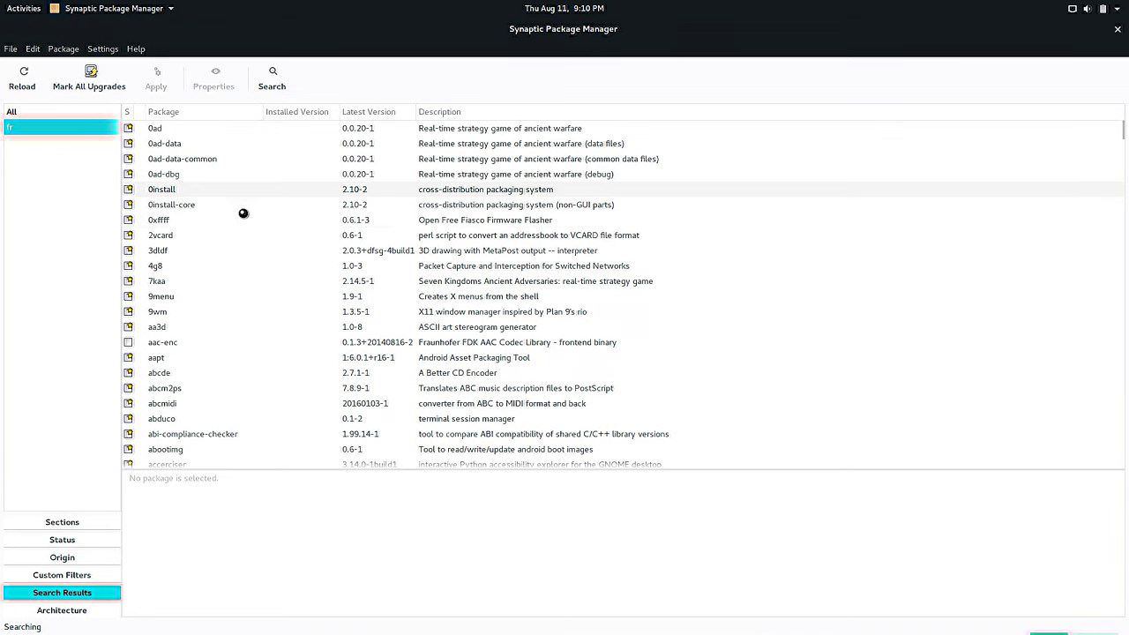
- Examine the language-pack and language-pack-gnome entries in the results to see which languages are installed
scroll(244, 218, "down", 10)
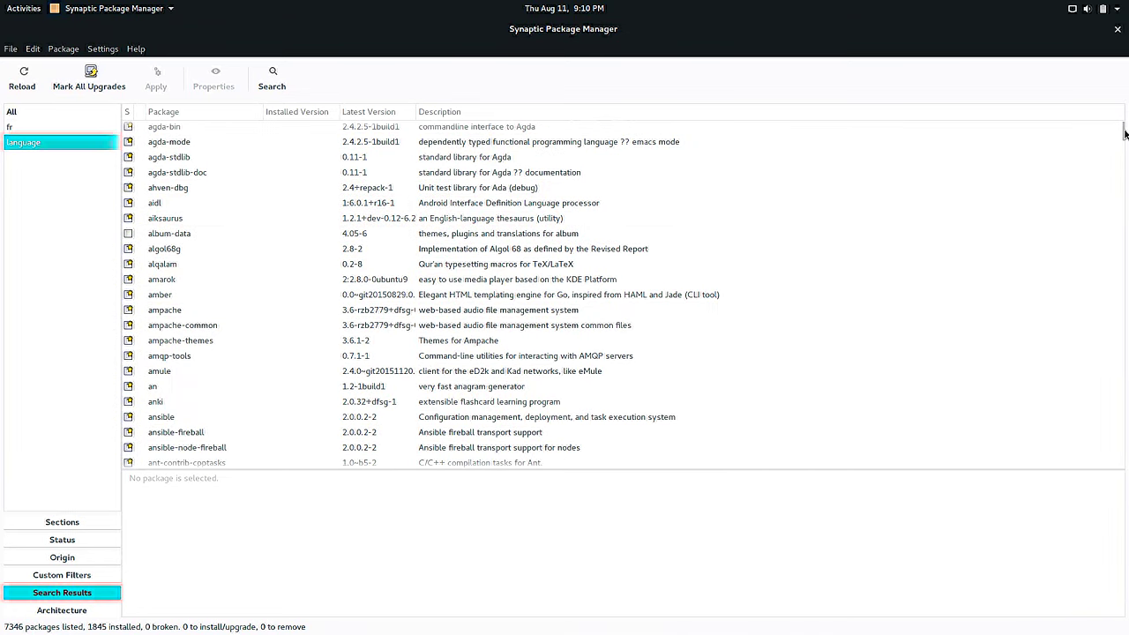
scroll(1111, 143, "down", 1)
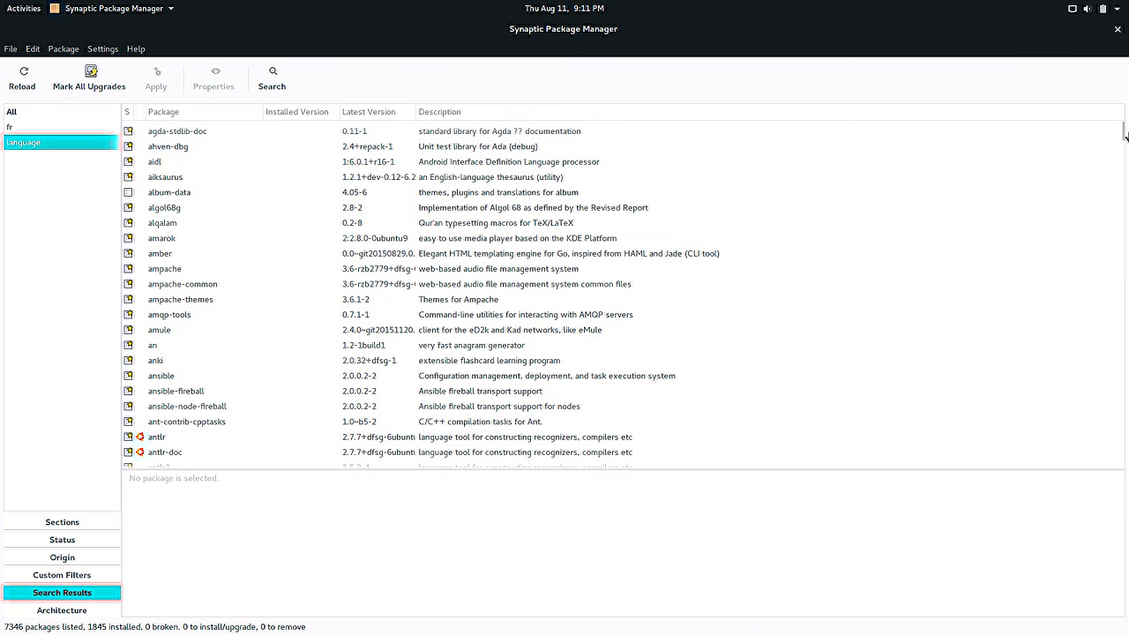
left_click_drag(1124, 133, 1121, 209)
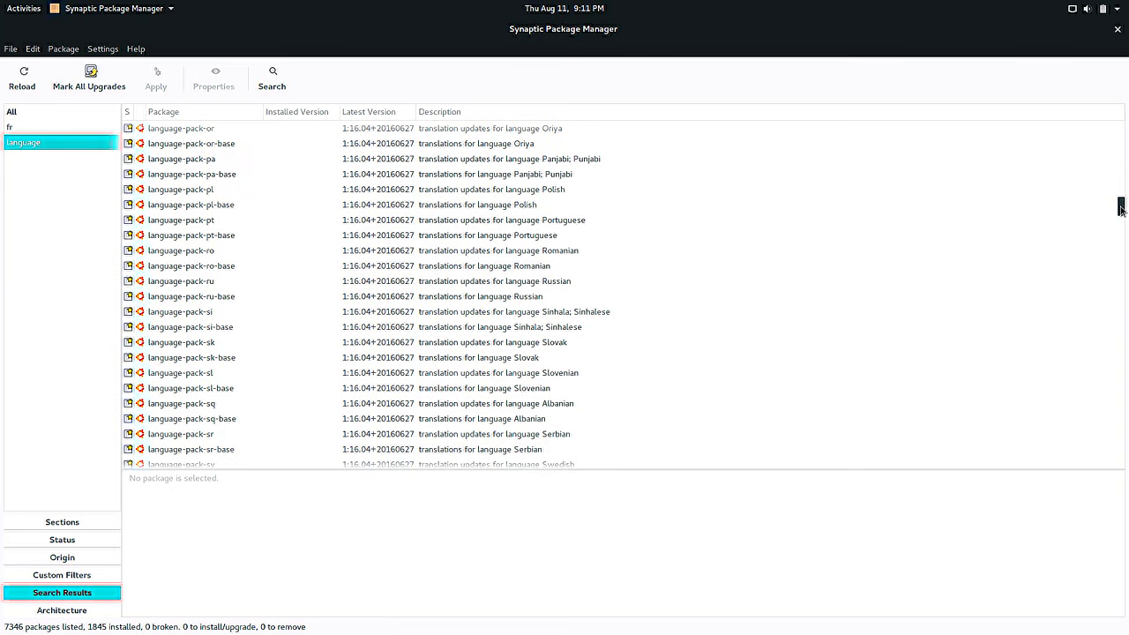
scroll(1120, 209, "up", 5)
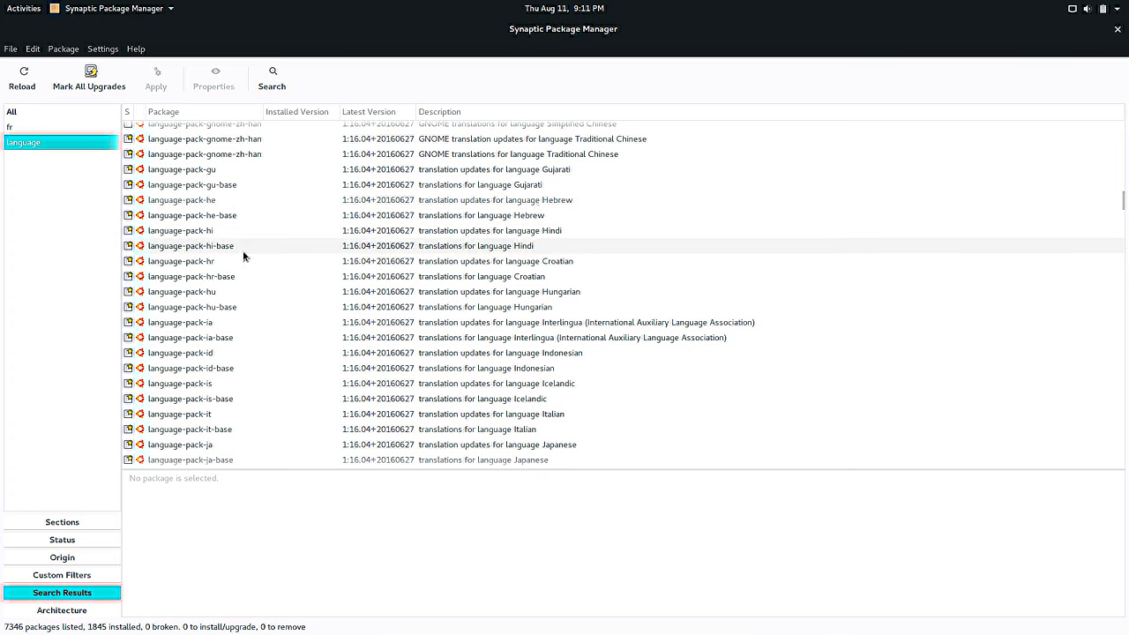
scroll(224, 264, "up", 10)
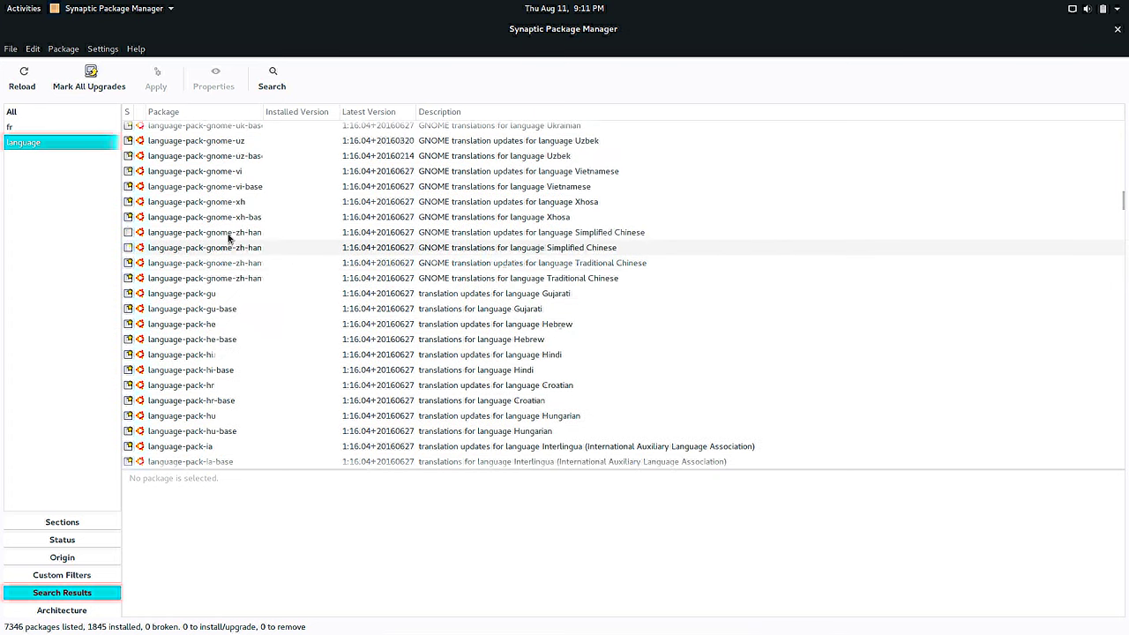
scroll(231, 231, "up", 10)
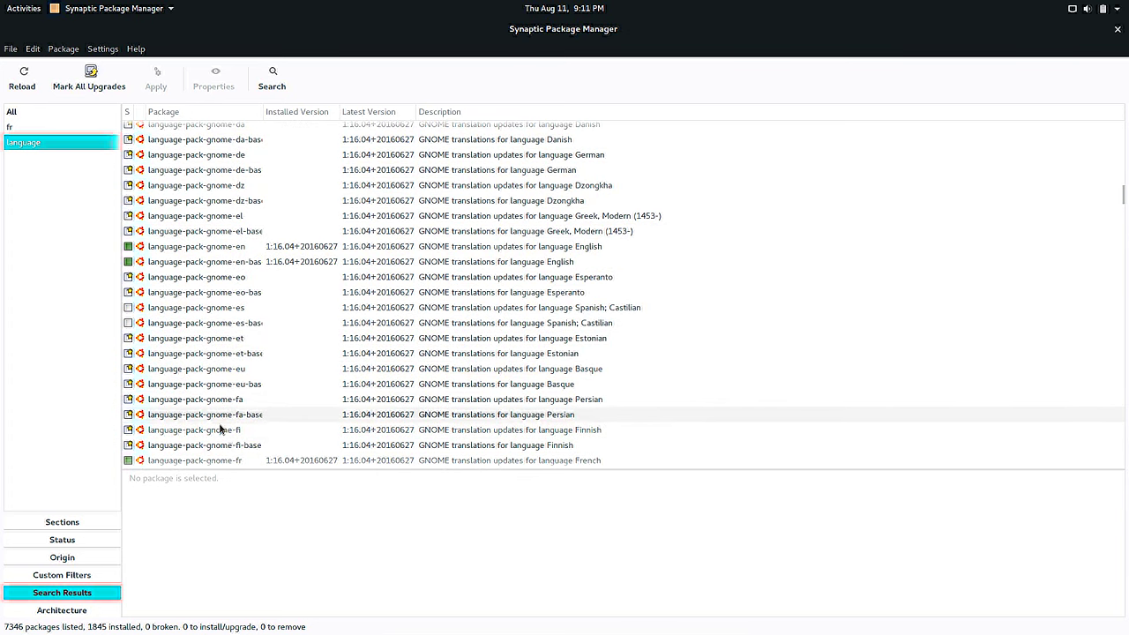
scroll(235, 420, "down", 1)
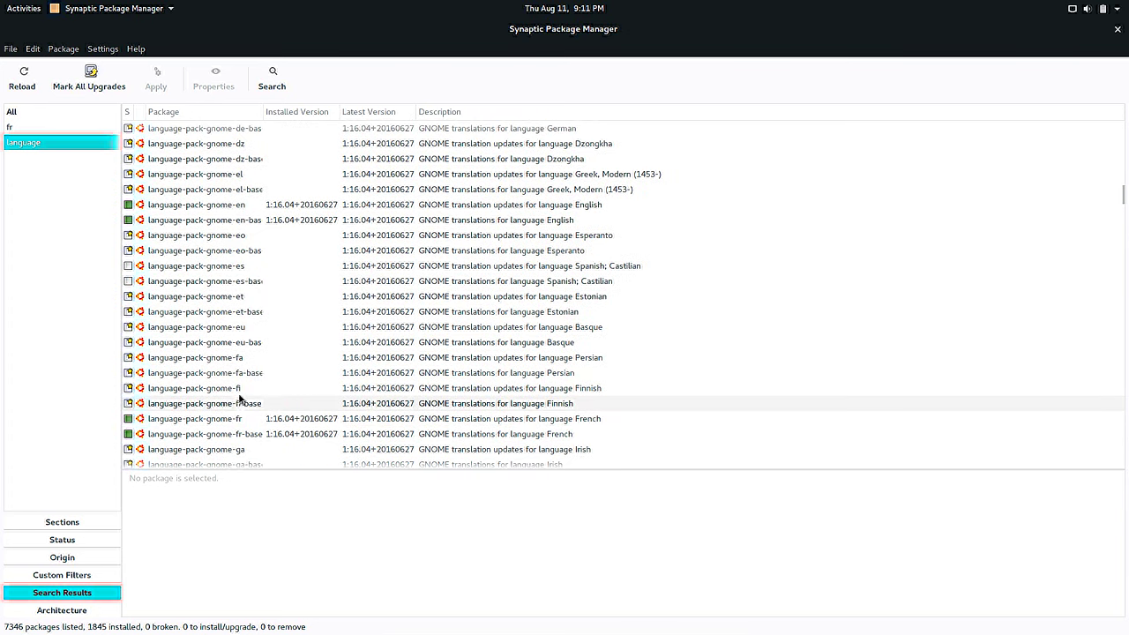
scroll(221, 244, "up", 5)
scroll(220, 244, "up", 10)
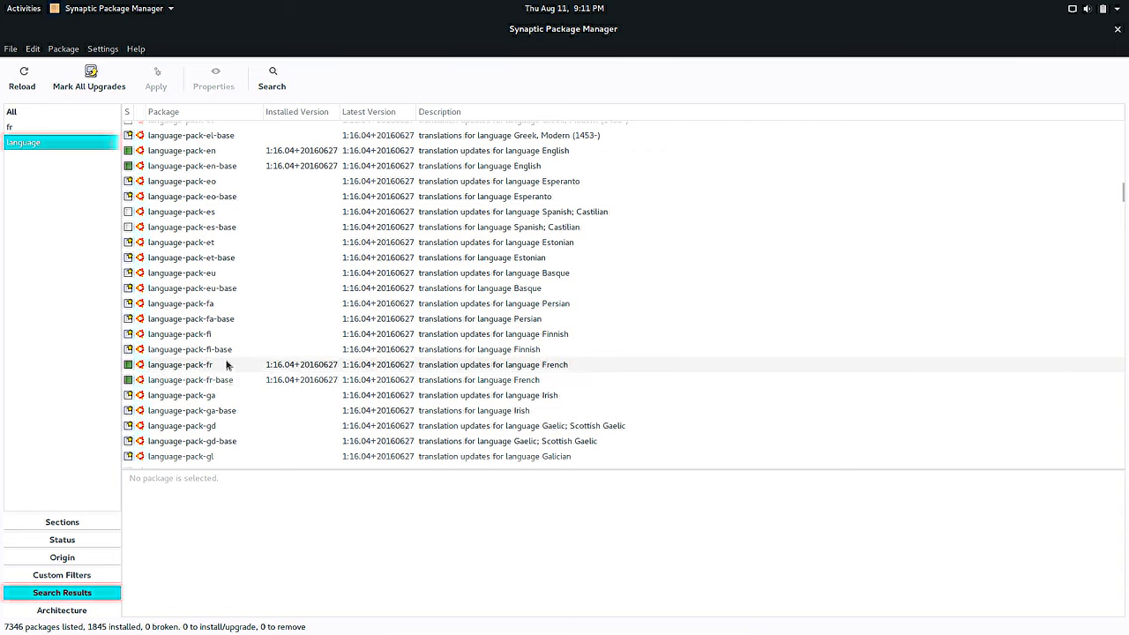
scroll(227, 370, "up", 15)
scroll(227, 355, "up", 5)
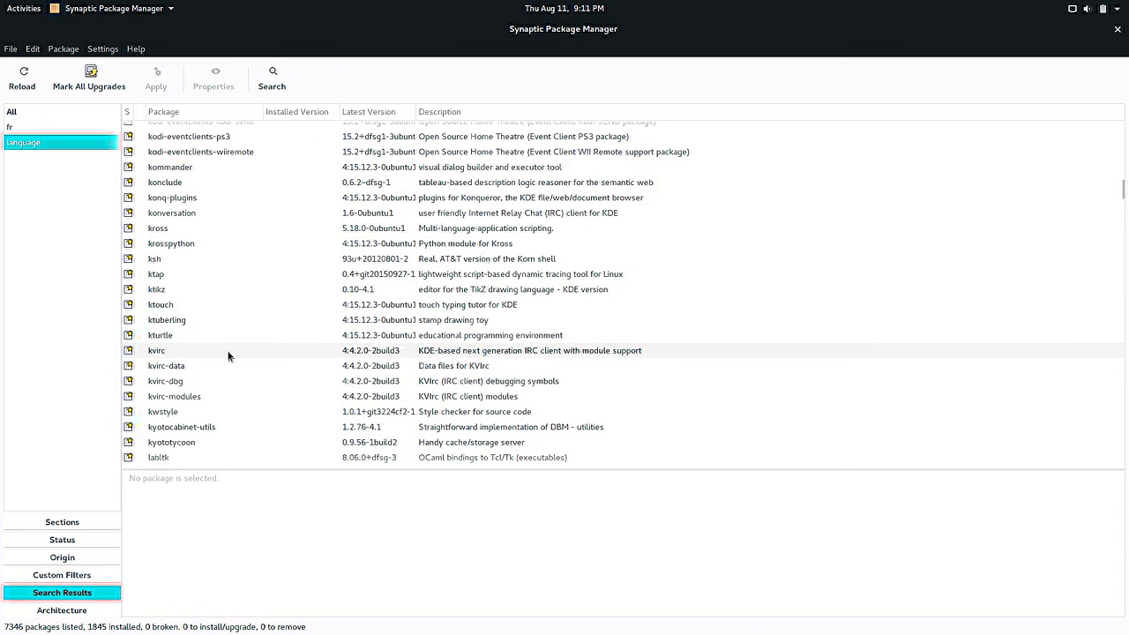
- Search the packages for "system-l" and look through the whole result list
left_click(269, 76)
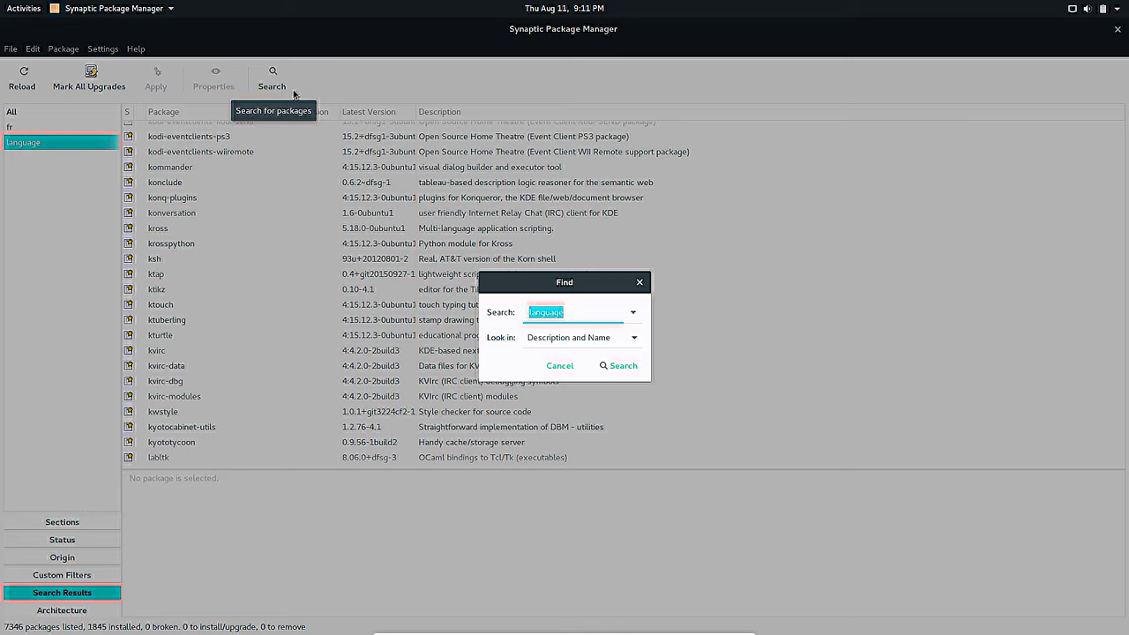
type("system-")
key("Return")
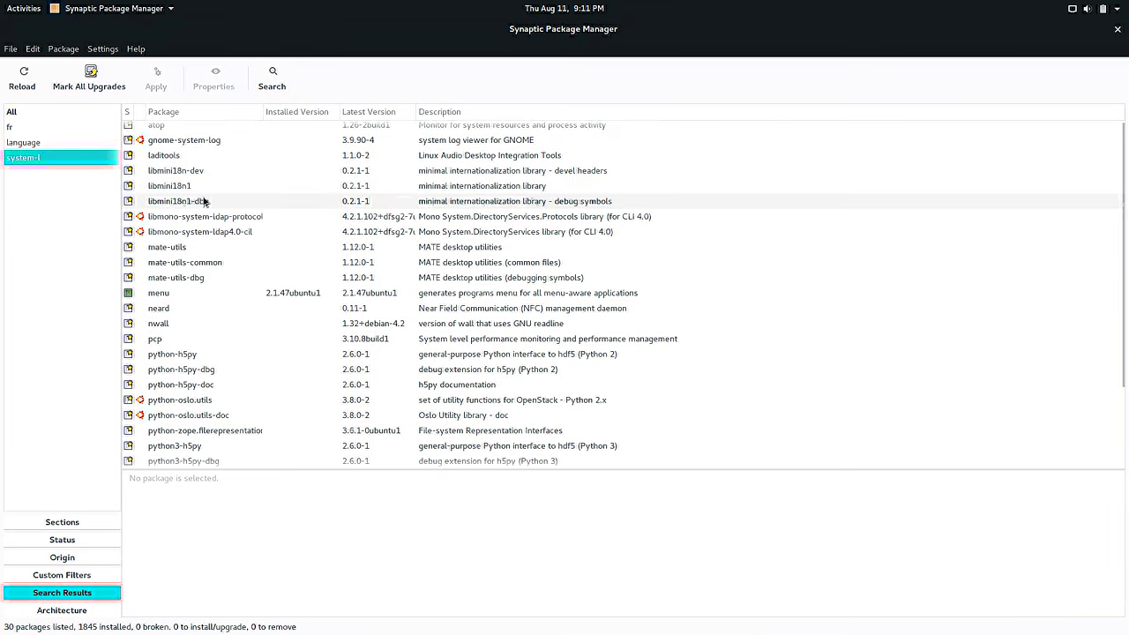
scroll(247, 371, "down", 3)
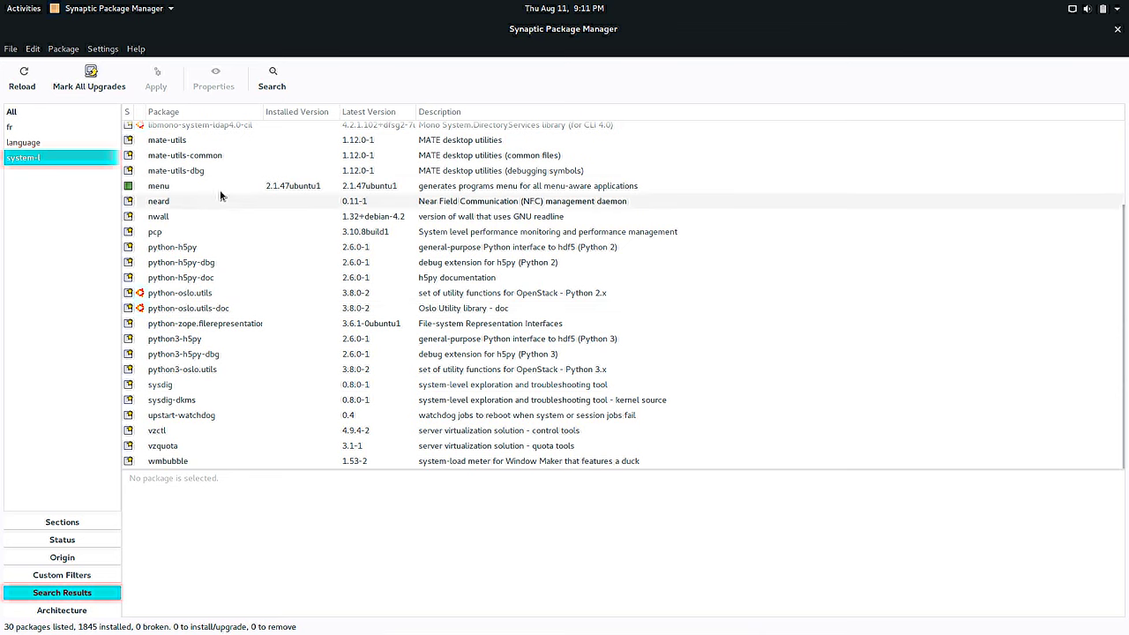
scroll(219, 181, "up", 1)
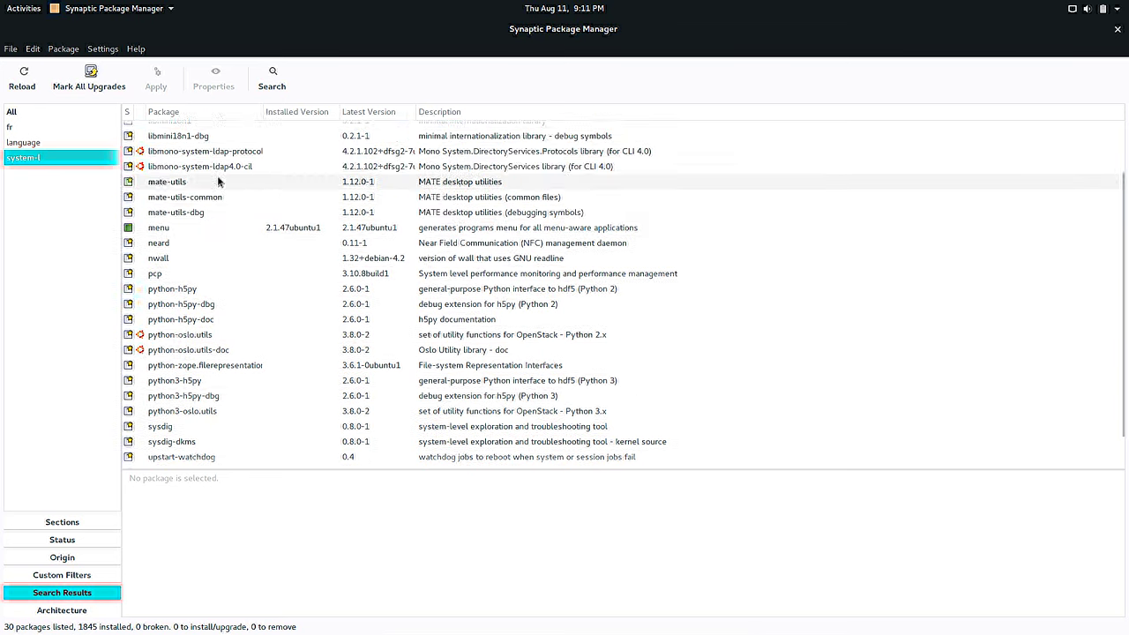
scroll(219, 181, "up", 2)
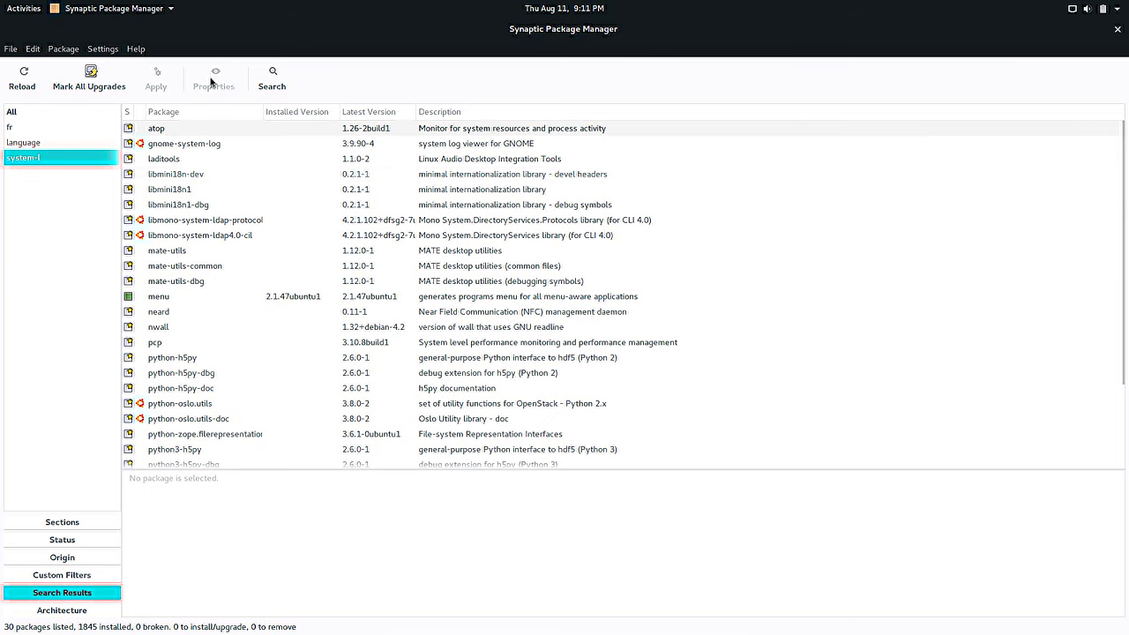
- Search the packages for "firefox-" and check which firefox-locale language packs are installed
left_click(276, 77)
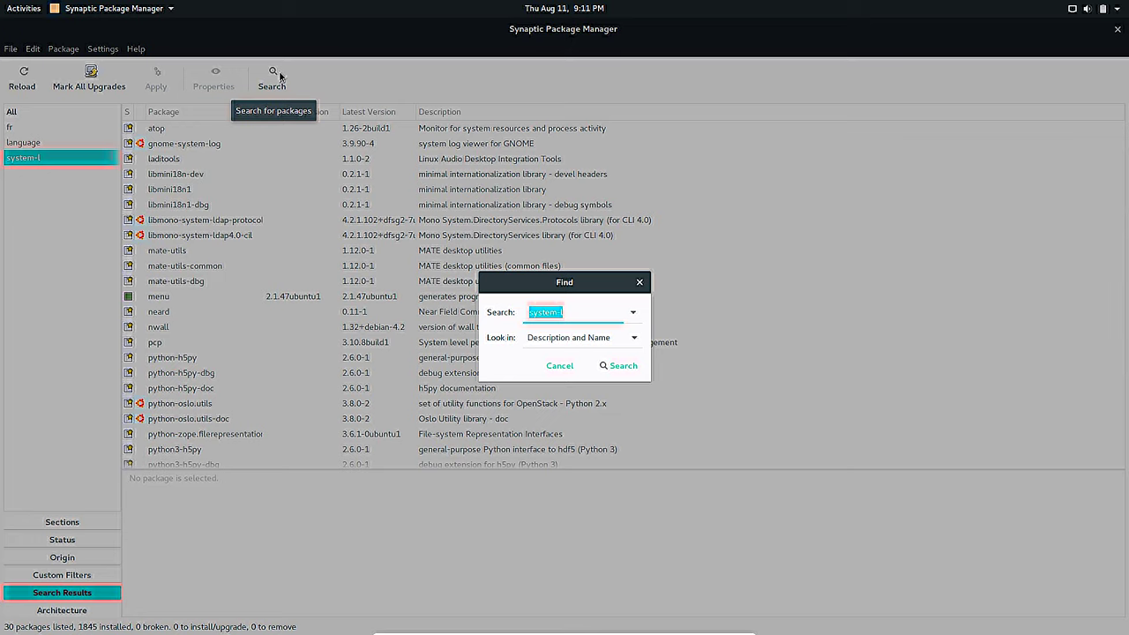
left_click(574, 371)
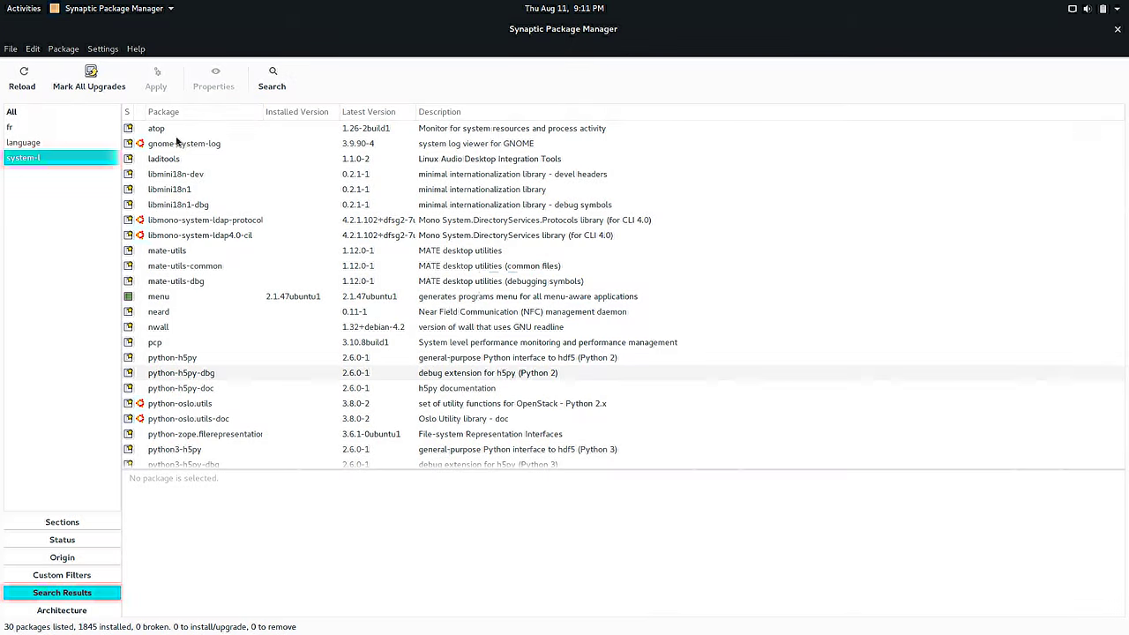
left_click(282, 77)
type("firefox-")
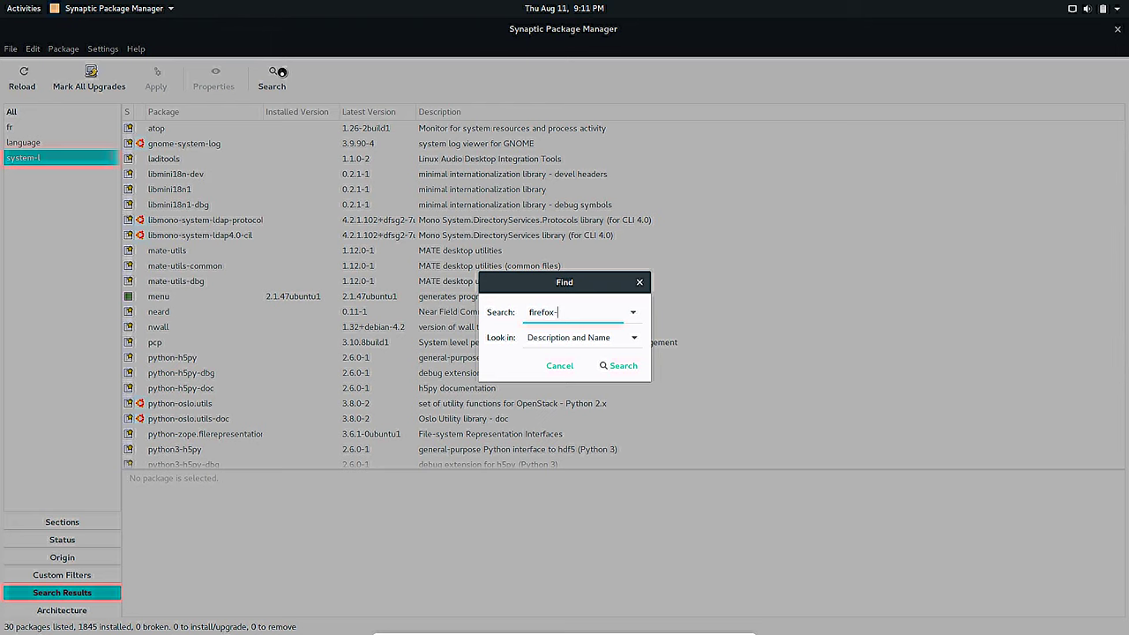
key("Return")
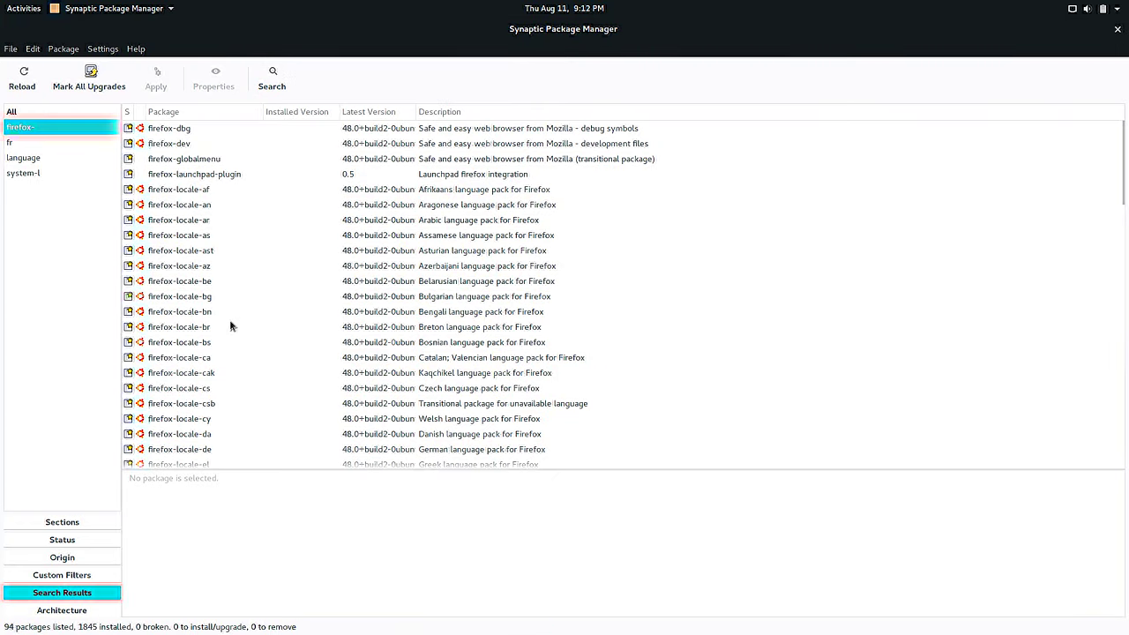
scroll(229, 356, "down", 2)
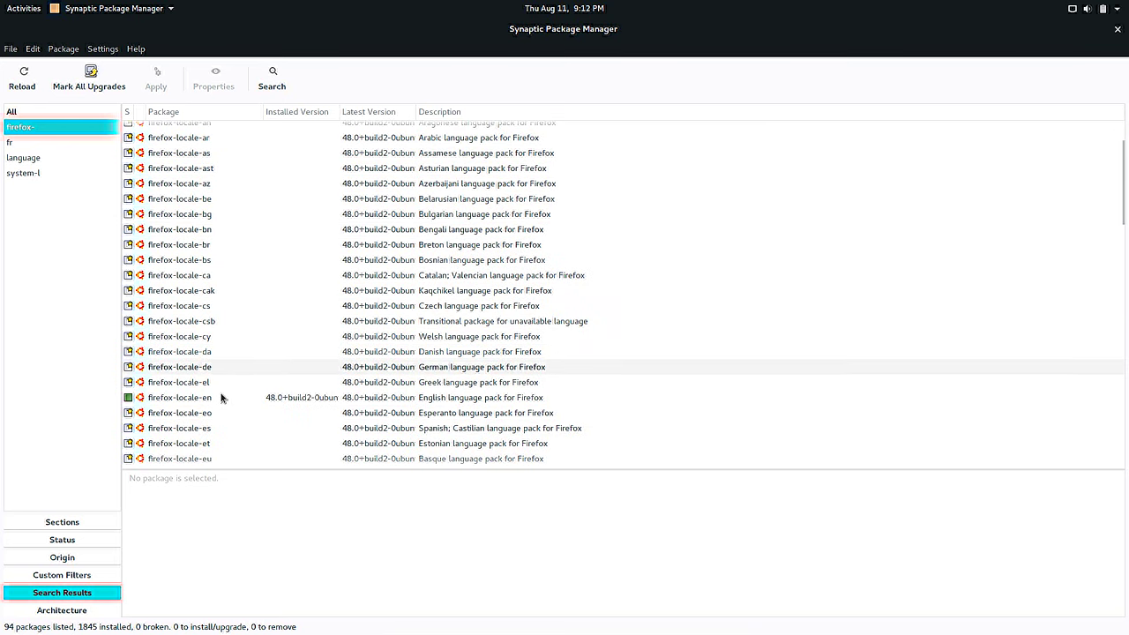
scroll(220, 397, "down", 3)
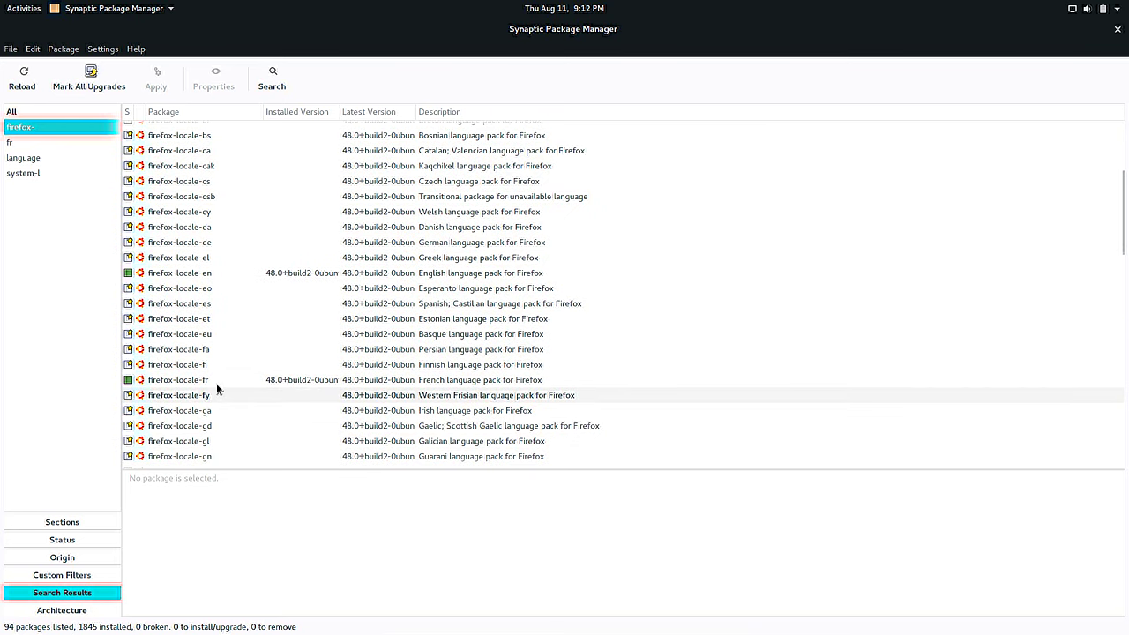
- Close the Synaptic and Software windows, and open the Region & Language page of the system settings
left_click(1116, 31)
left_click(1087, 8)
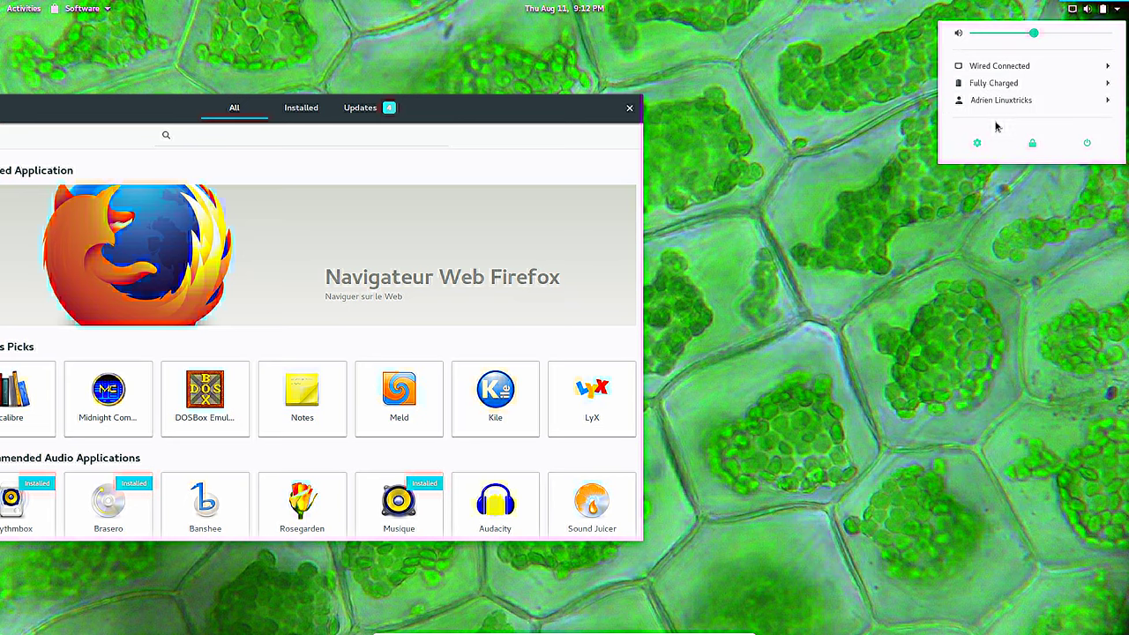
left_click(976, 142)
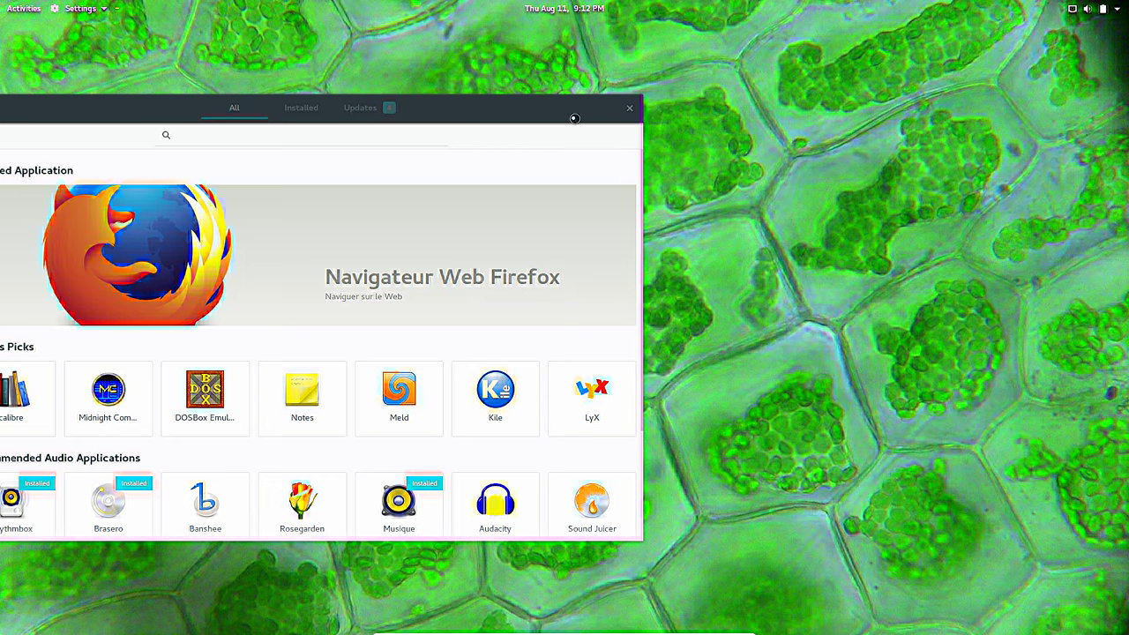
left_click(629, 106)
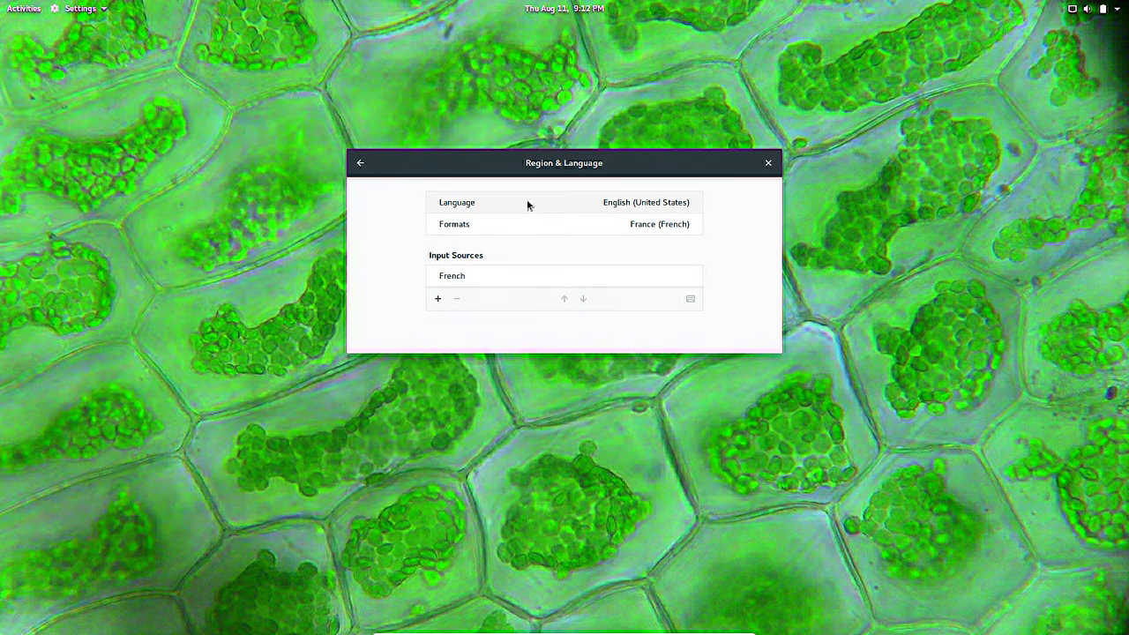
- Try to install French as the system language on the Region & Language page, and close the settings
left_click(529, 205)
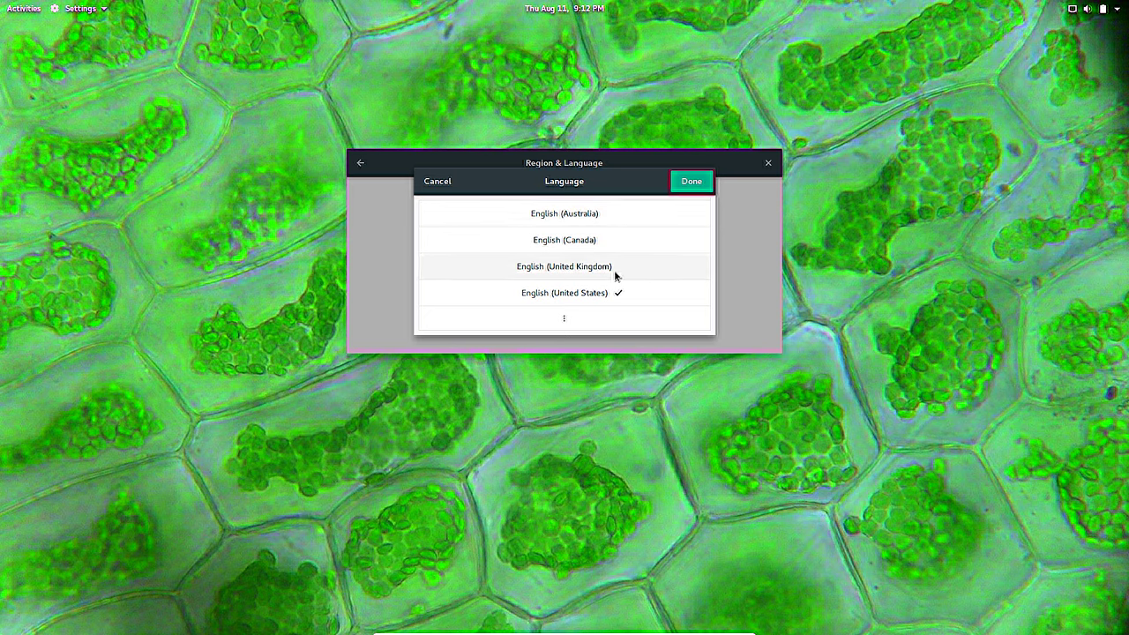
left_click(564, 318)
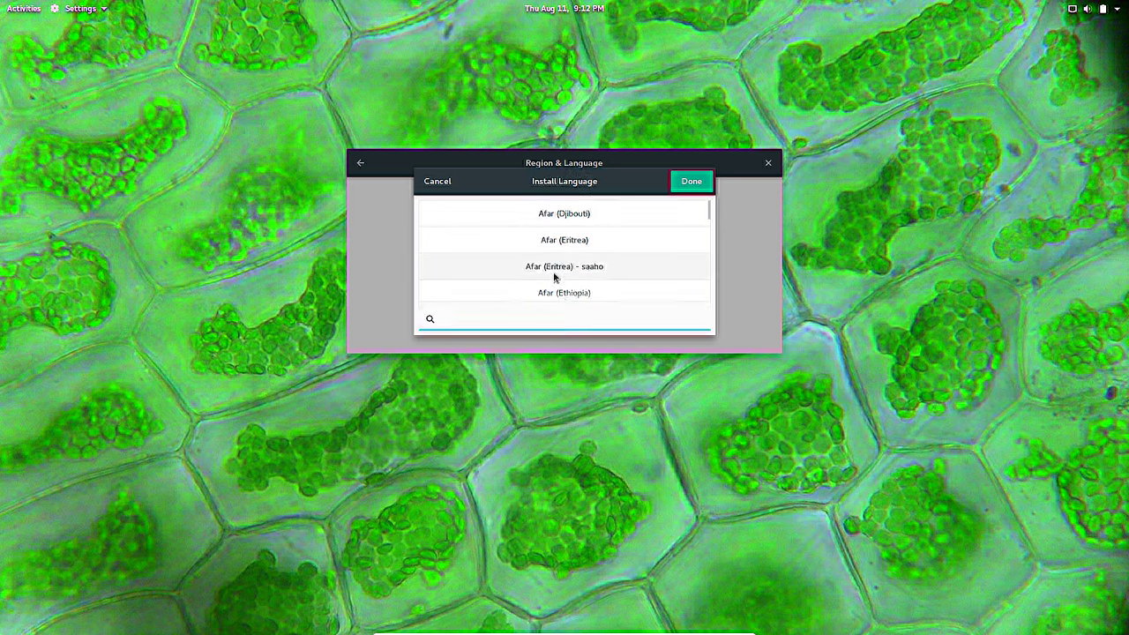
type("fren")
left_click(581, 239)
left_click(692, 181)
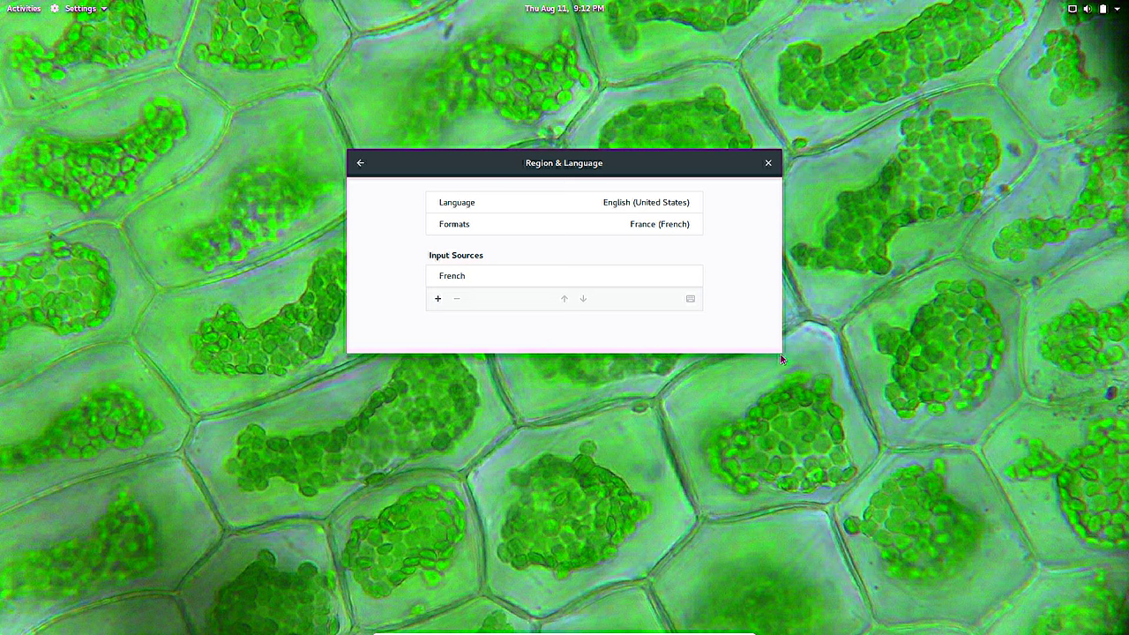
left_click_drag(540, 167, 522, 117)
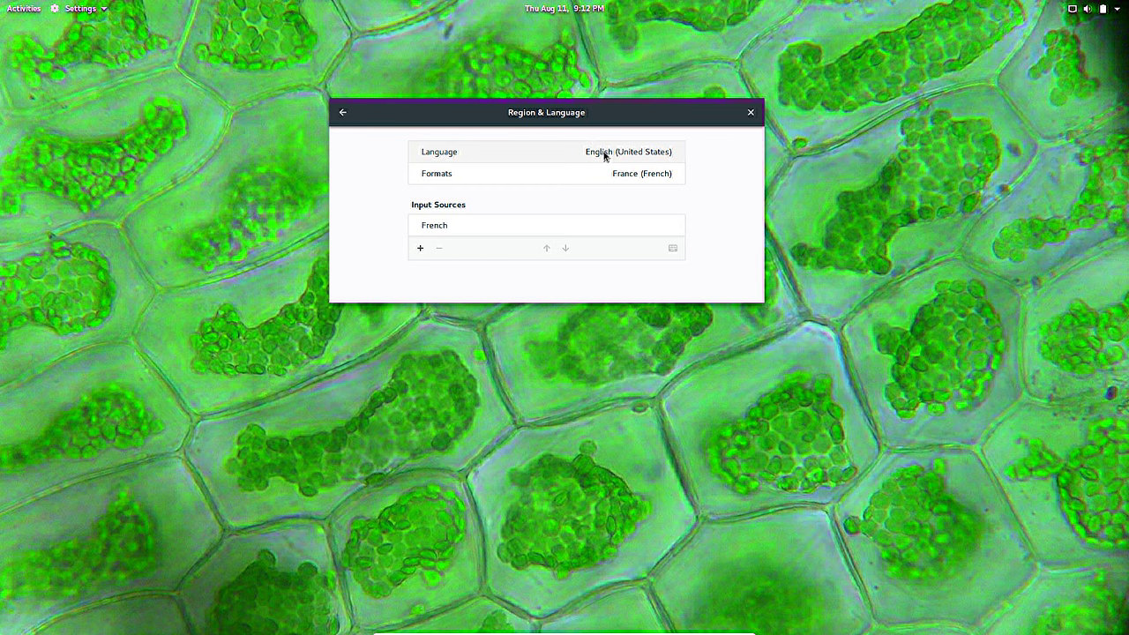
left_click(749, 113)
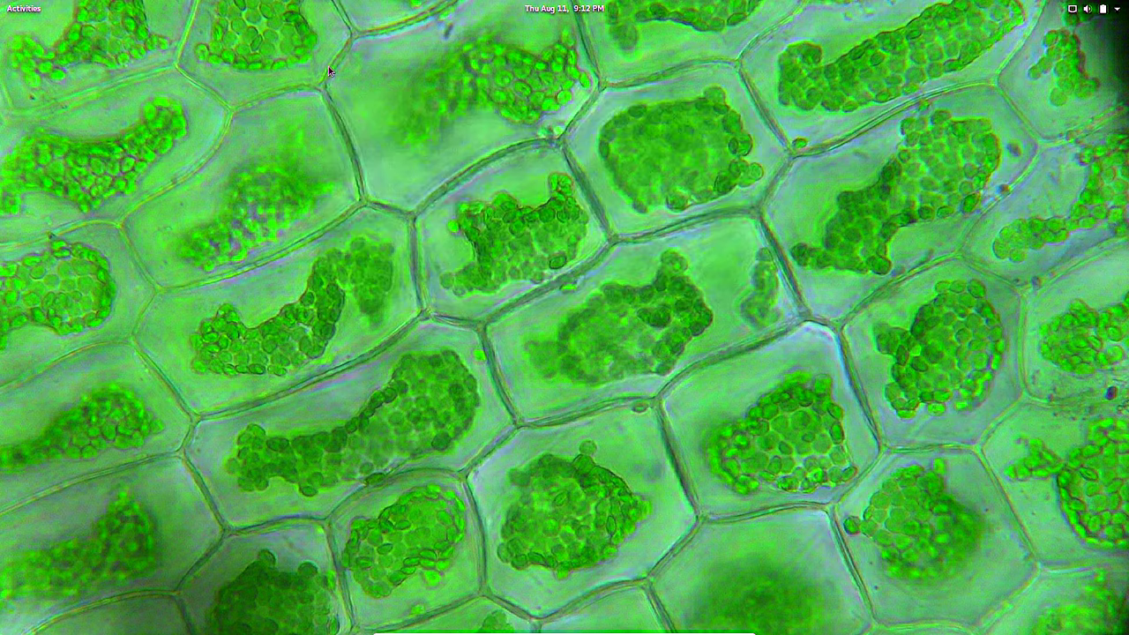
- Launch the terminal, and open the account settings of the current user
left_click(9, 16)
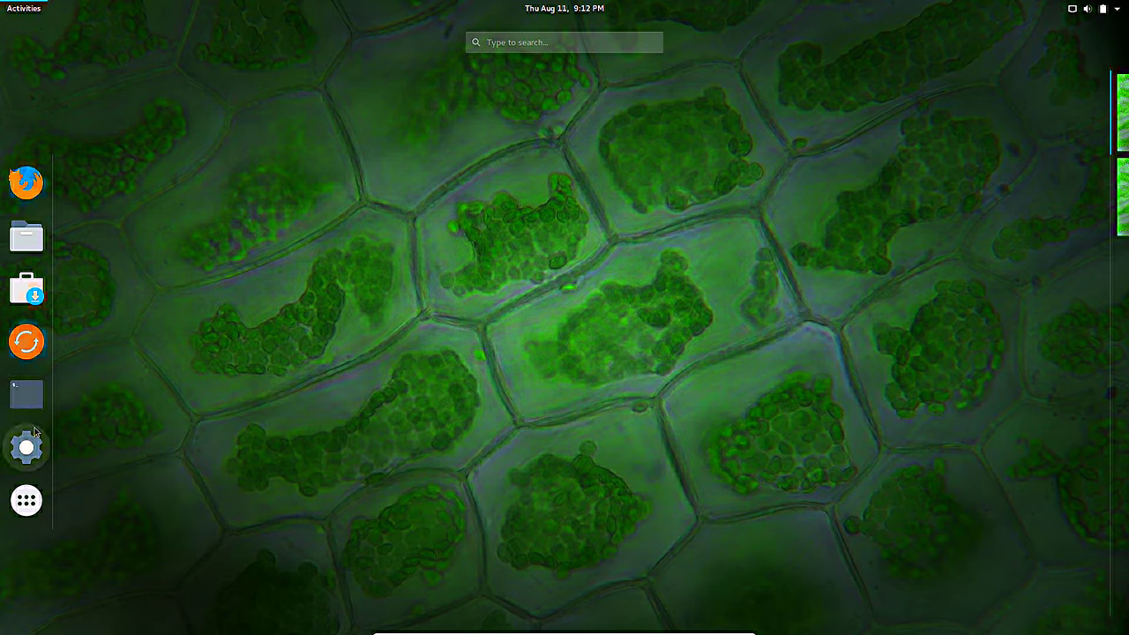
left_click(27, 393)
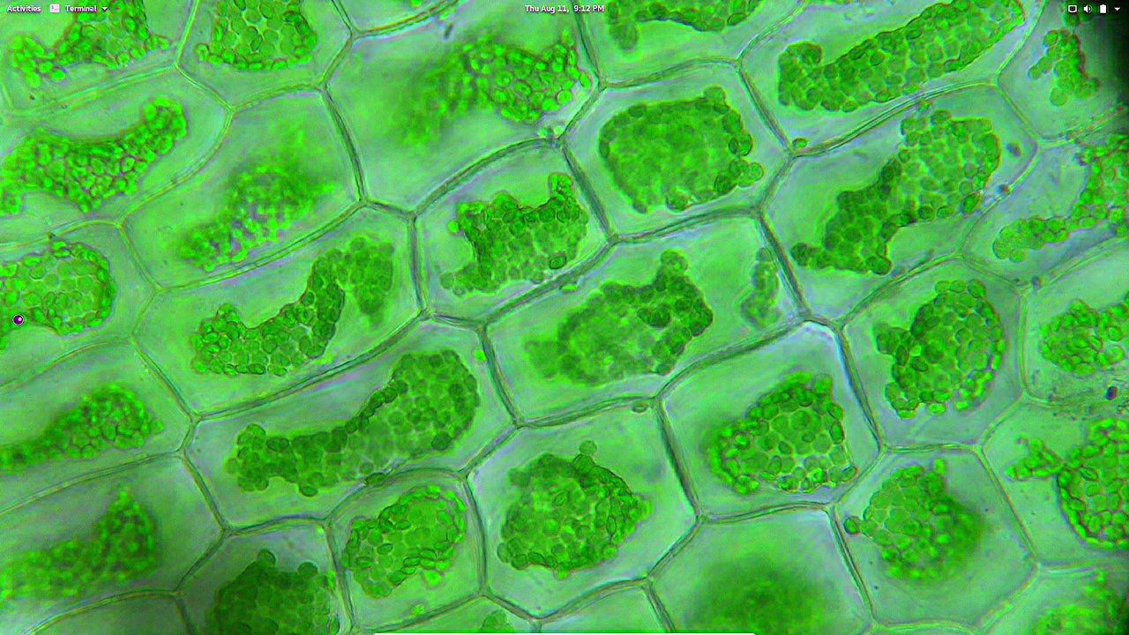
left_click(1117, 9)
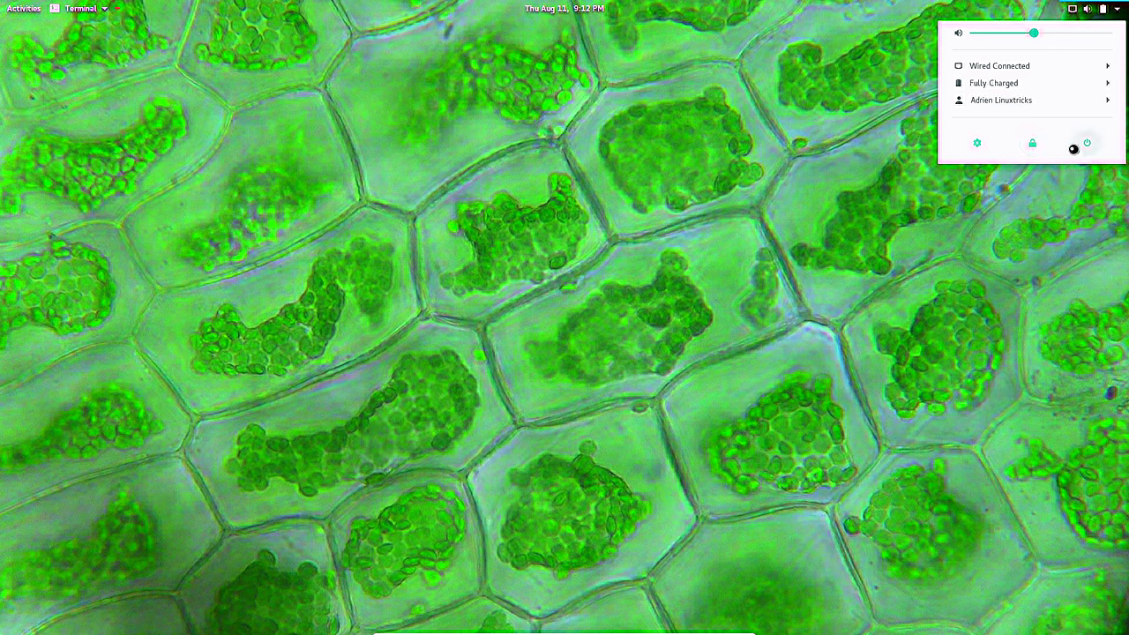
left_click(995, 102)
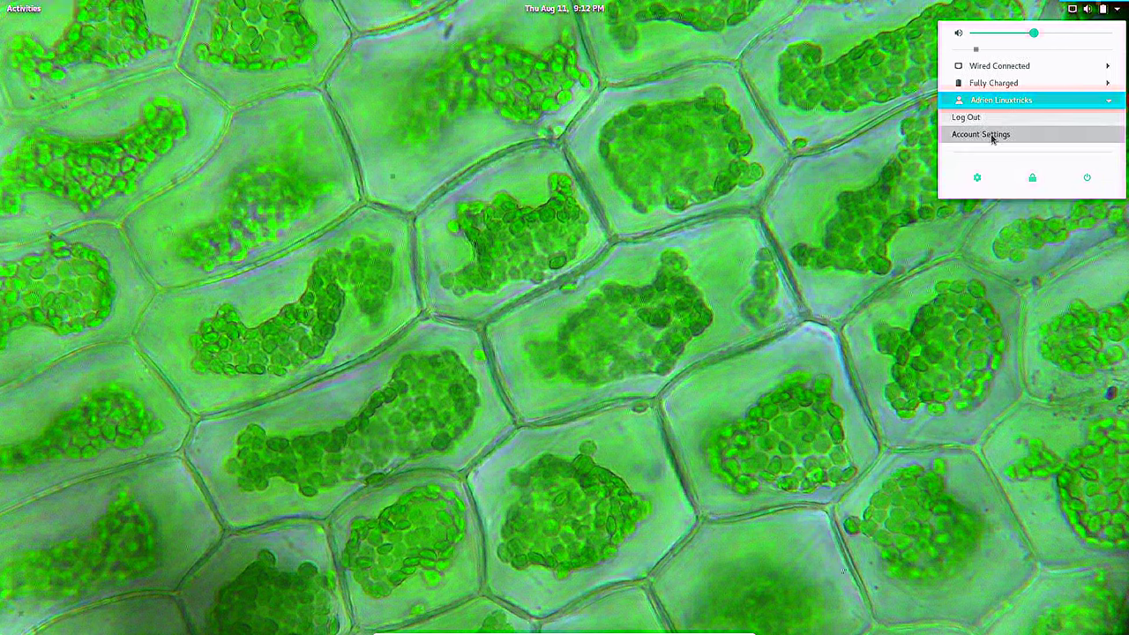
left_click(993, 134)
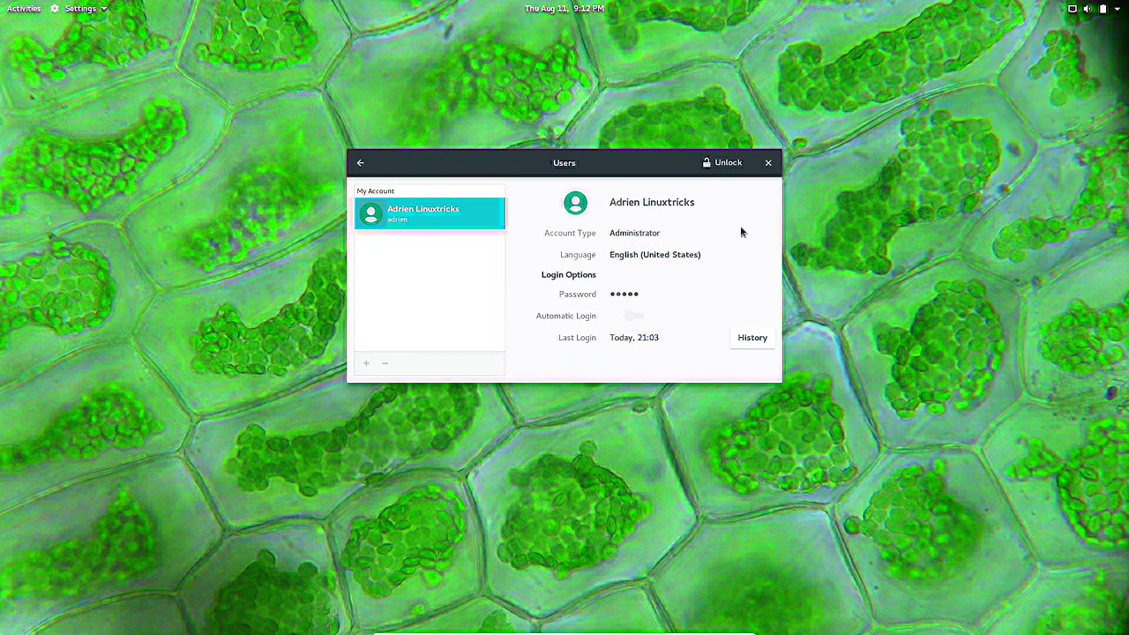
- Try to set the user account's language to French (France) from the list of installable languages
left_click(639, 258)
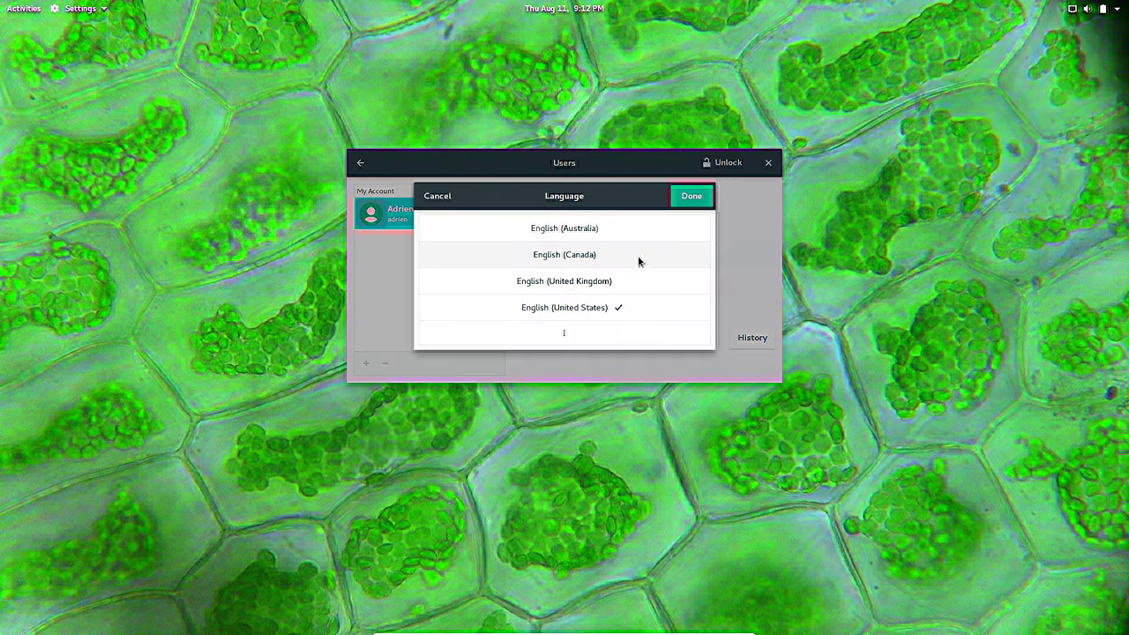
left_click(590, 333)
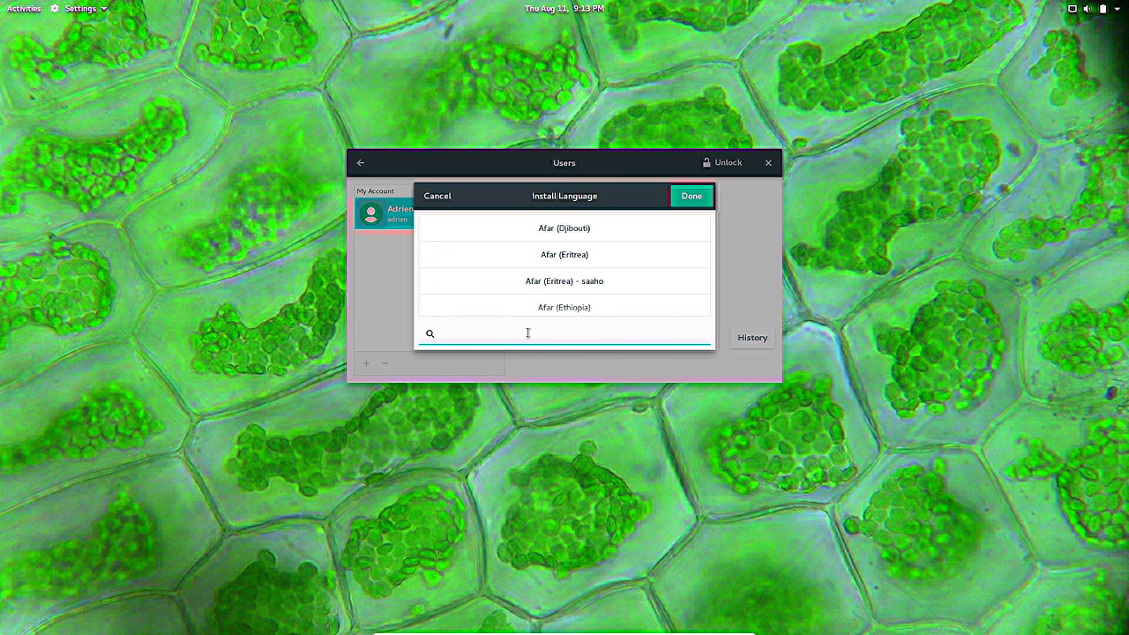
type("fre")
left_click(583, 286)
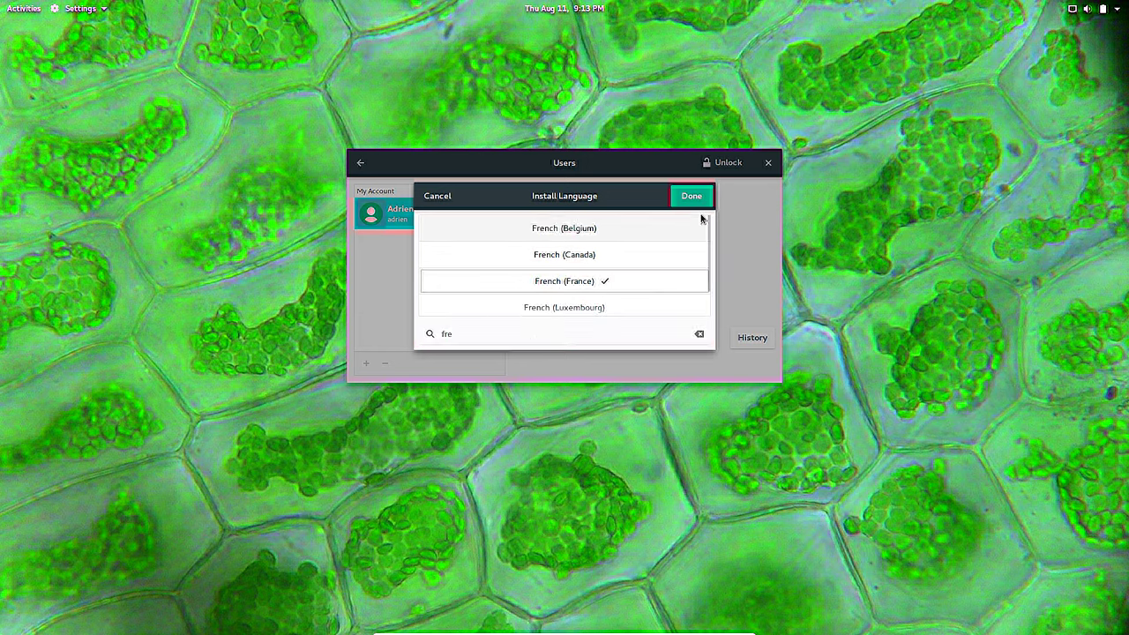
left_click(701, 196)
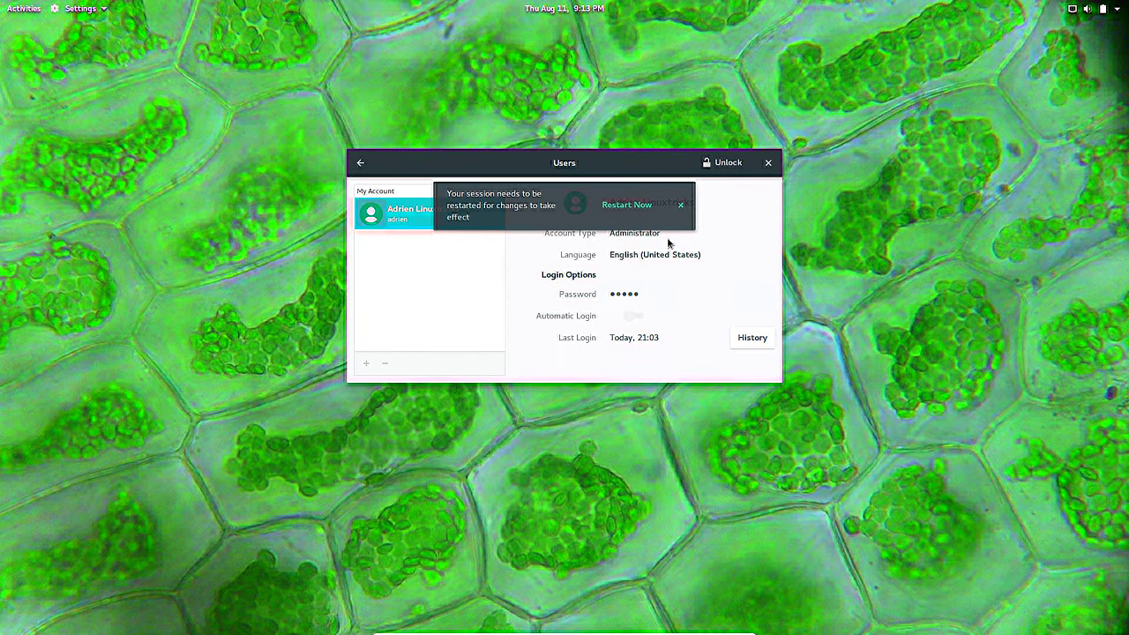
- Restart the session by logging the current user out, and bring up the login screen
left_click(627, 205)
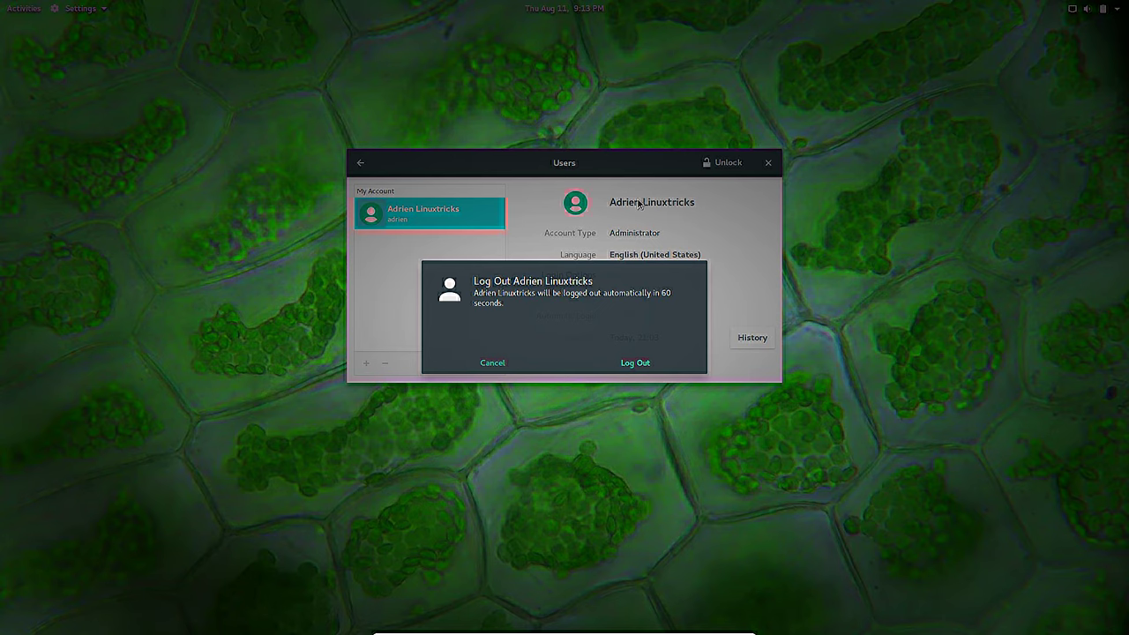
left_click(624, 364)
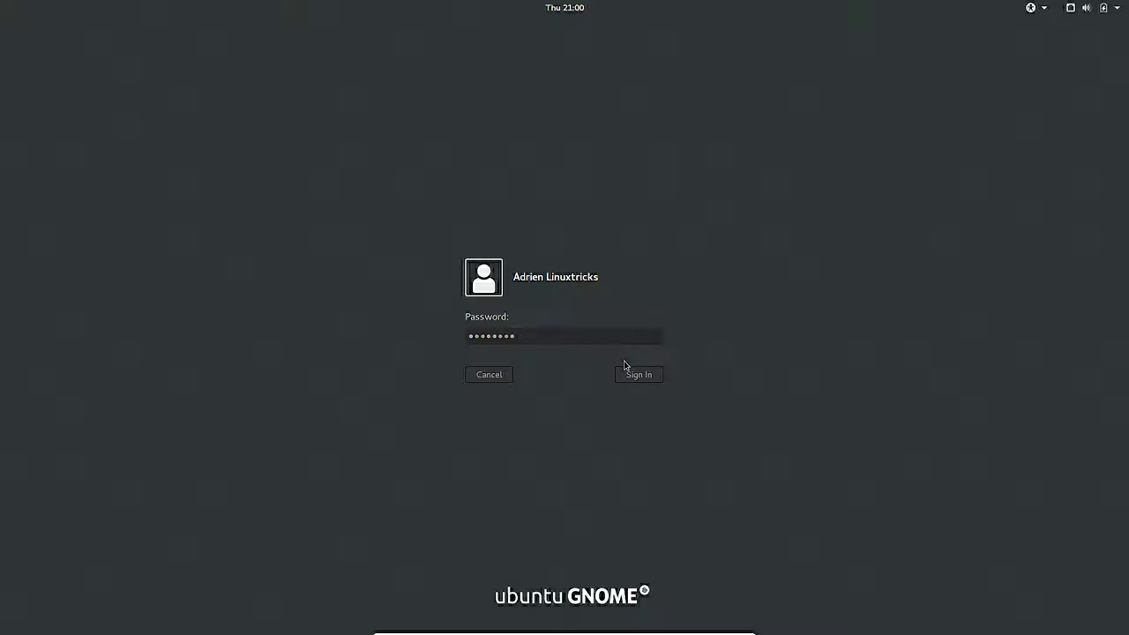
left_click(625, 370)
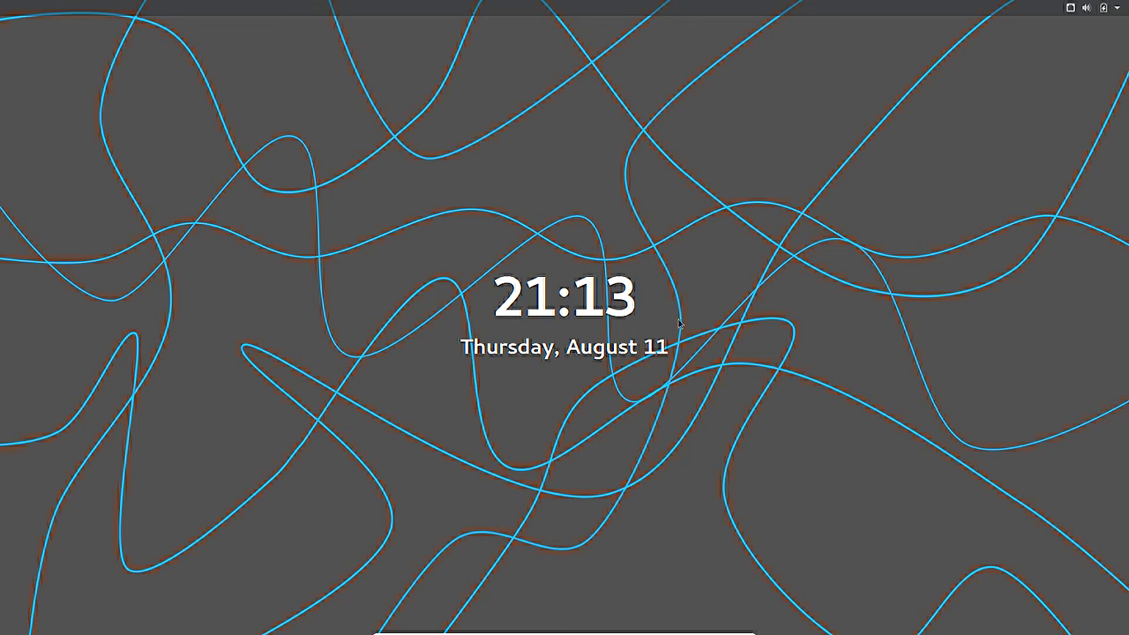
left_click(792, 329)
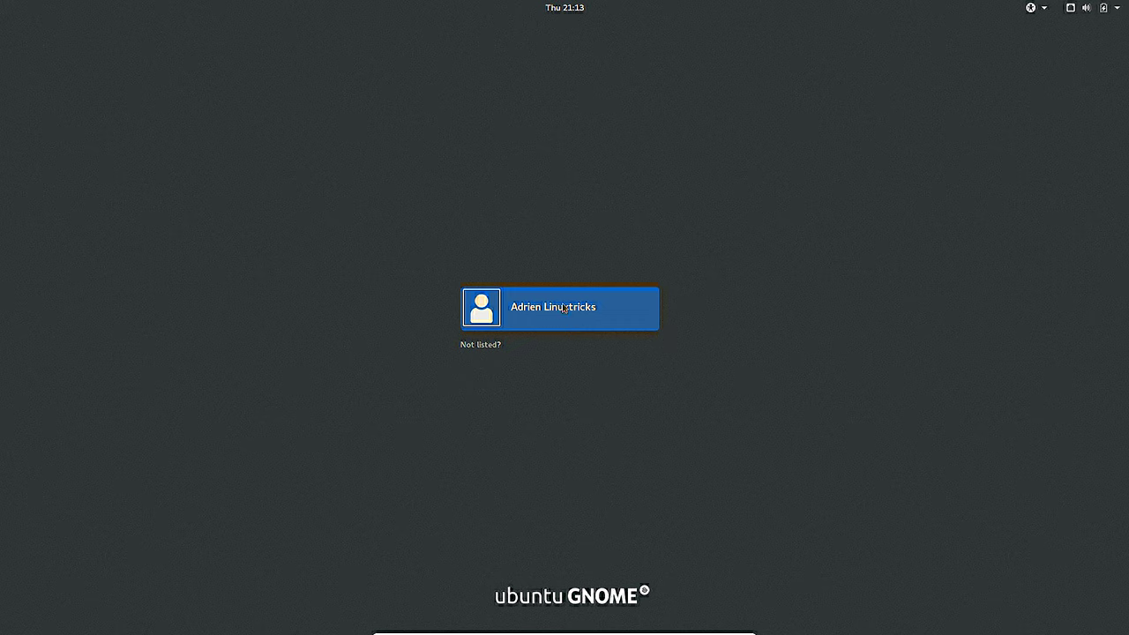
- Enter the account password, look at the available session types, and sign in with the GNOME session
left_click(1051, 8)
left_click(1051, 8)
left_click(619, 309)
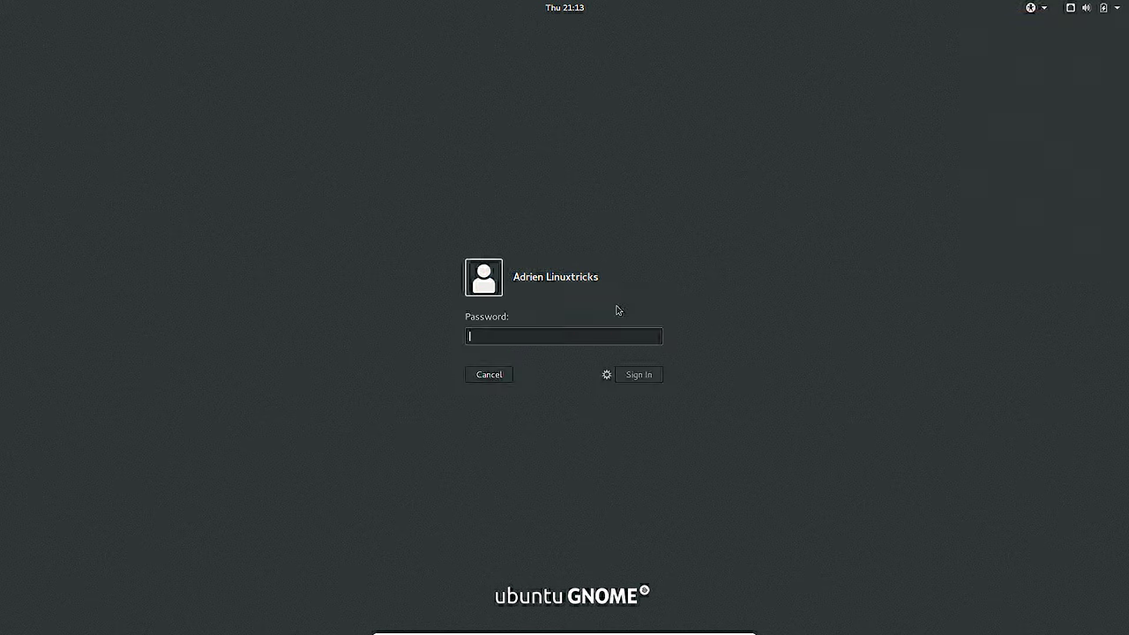
type("••••")
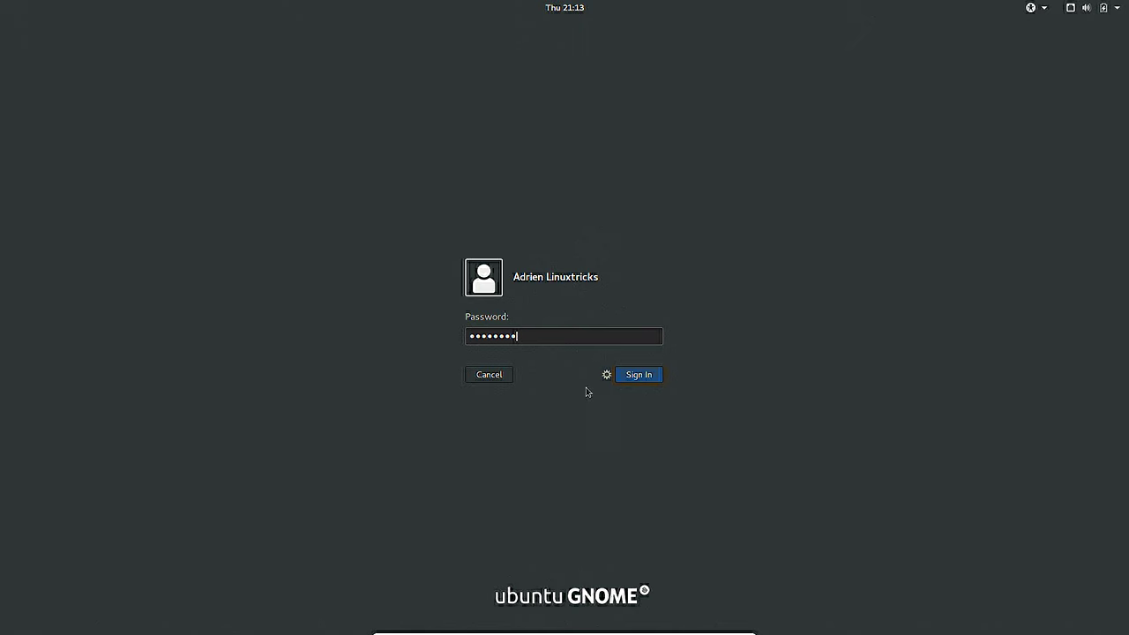
left_click(608, 379)
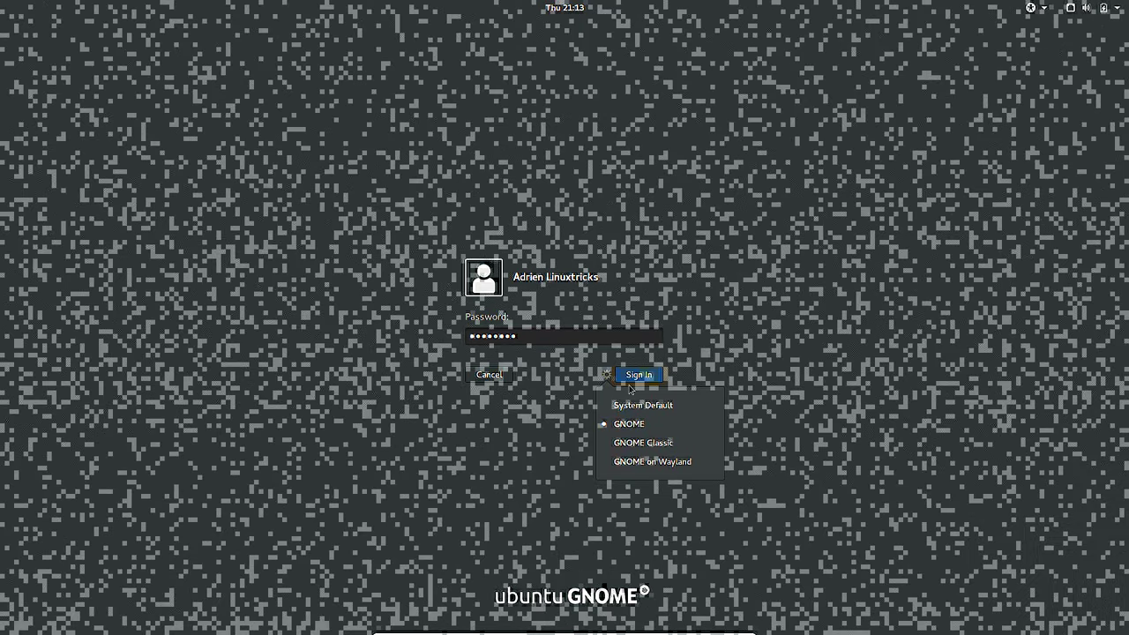
left_click(655, 376)
left_click(648, 377)
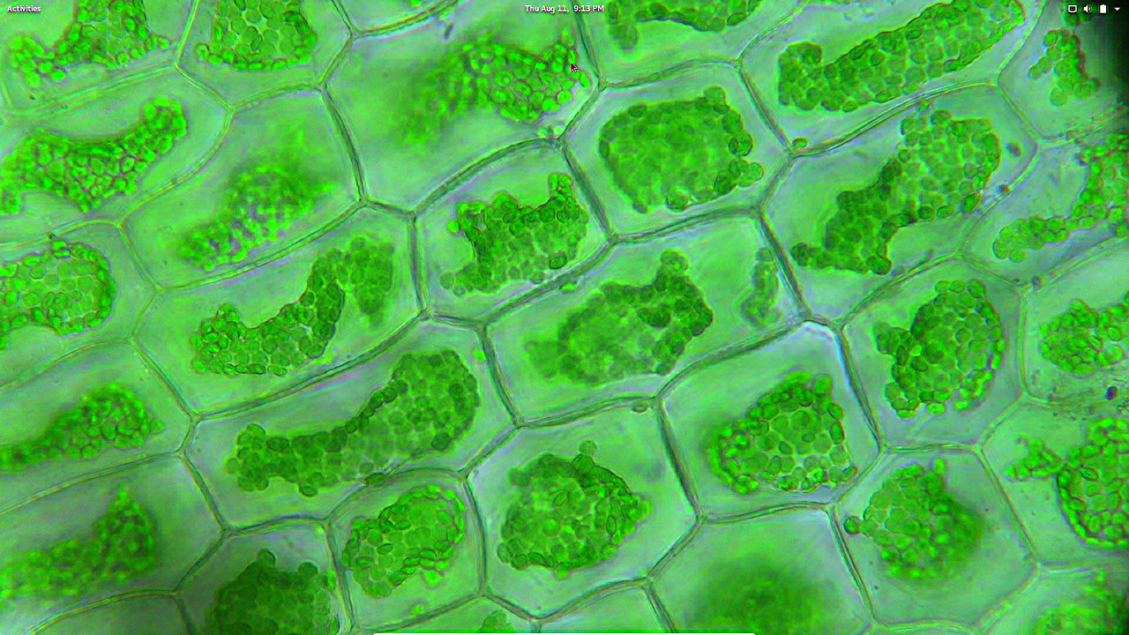
- Check the interface language in the calendar and the Activities overview of the desktop
left_click(544, 8)
left_click(577, 13)
key("super")
key("super")
- Open Region & Language in the system settings and try to set the language to French (France)
left_click(1096, 7)
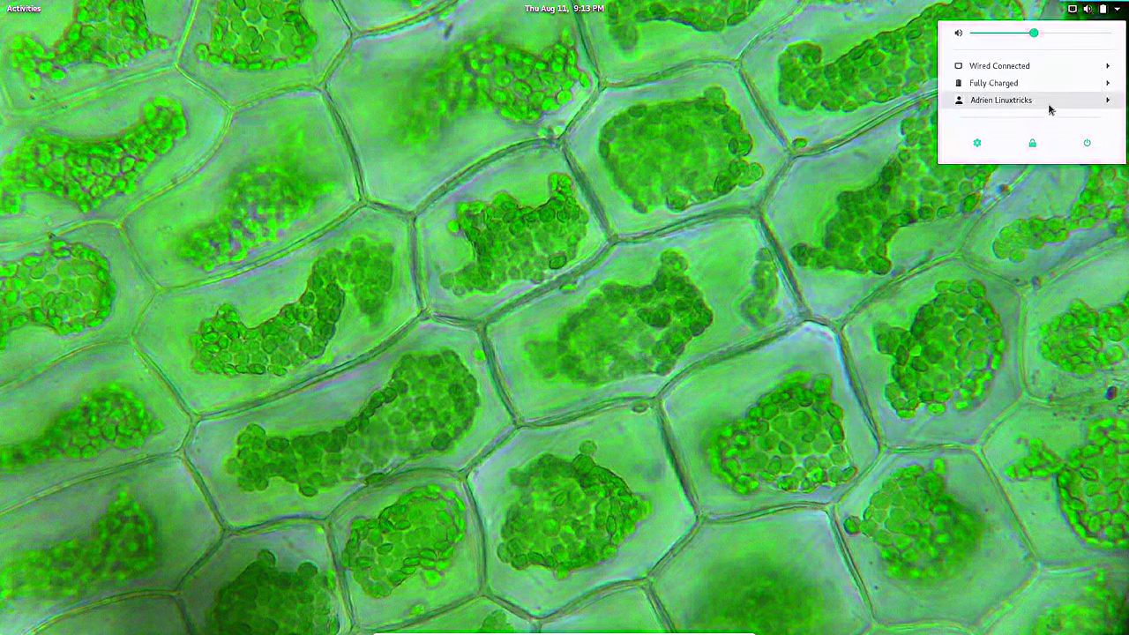
left_click(1005, 102)
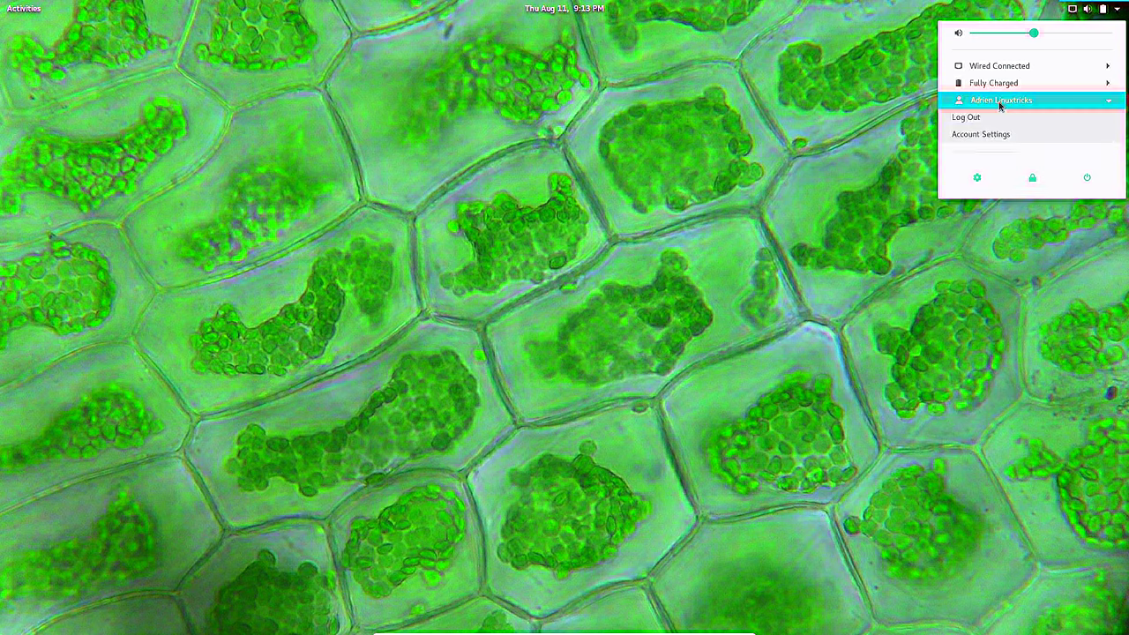
left_click(977, 178)
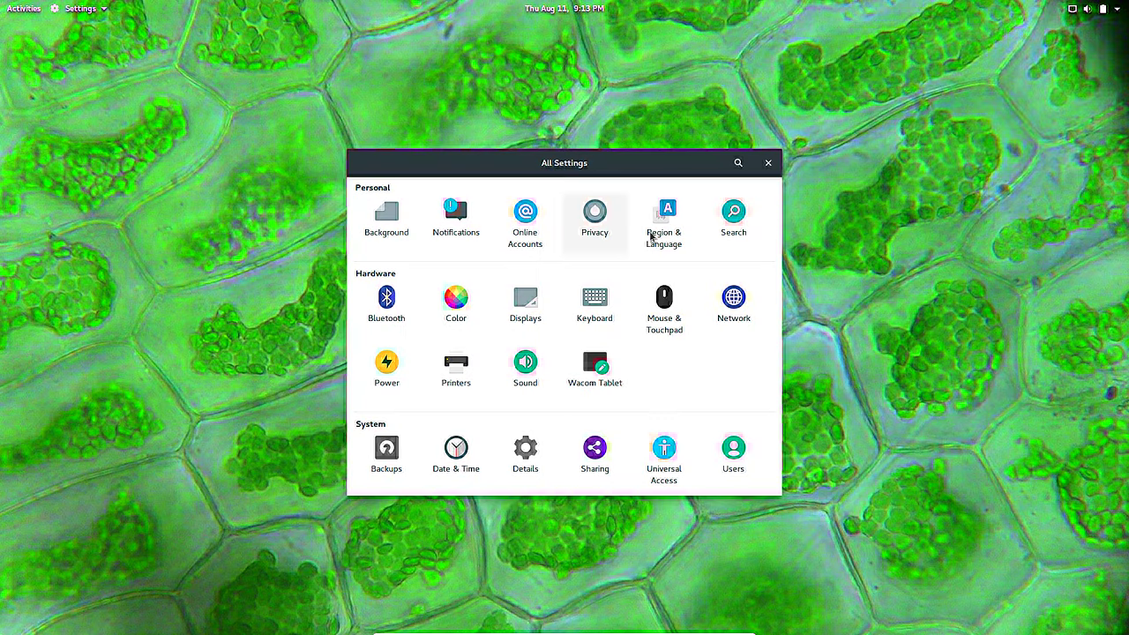
left_click(653, 231)
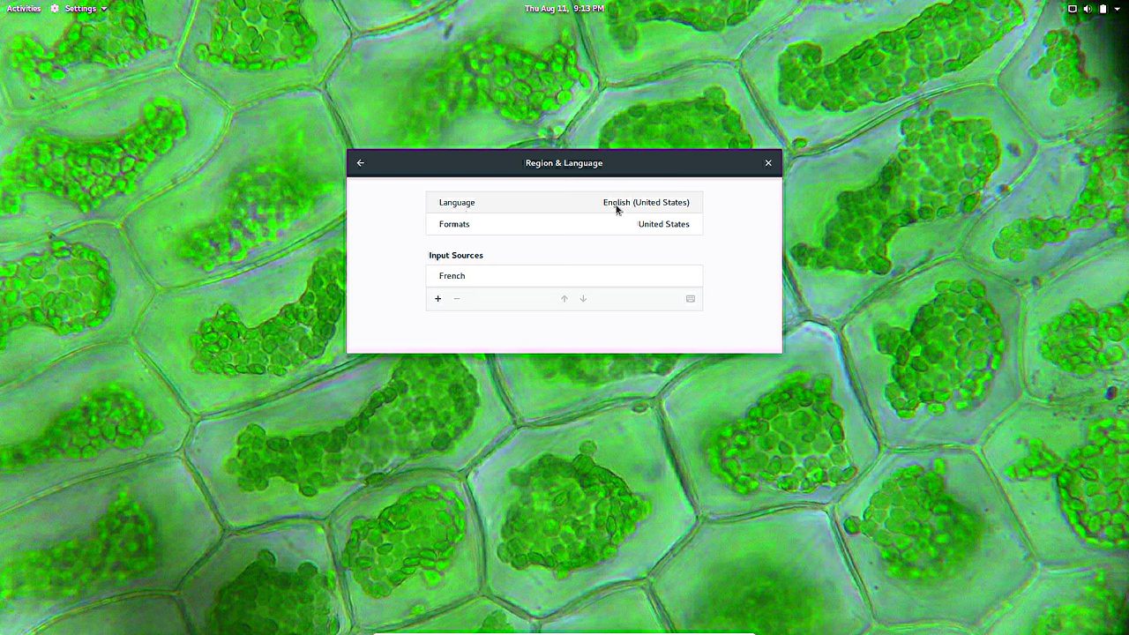
left_click(631, 204)
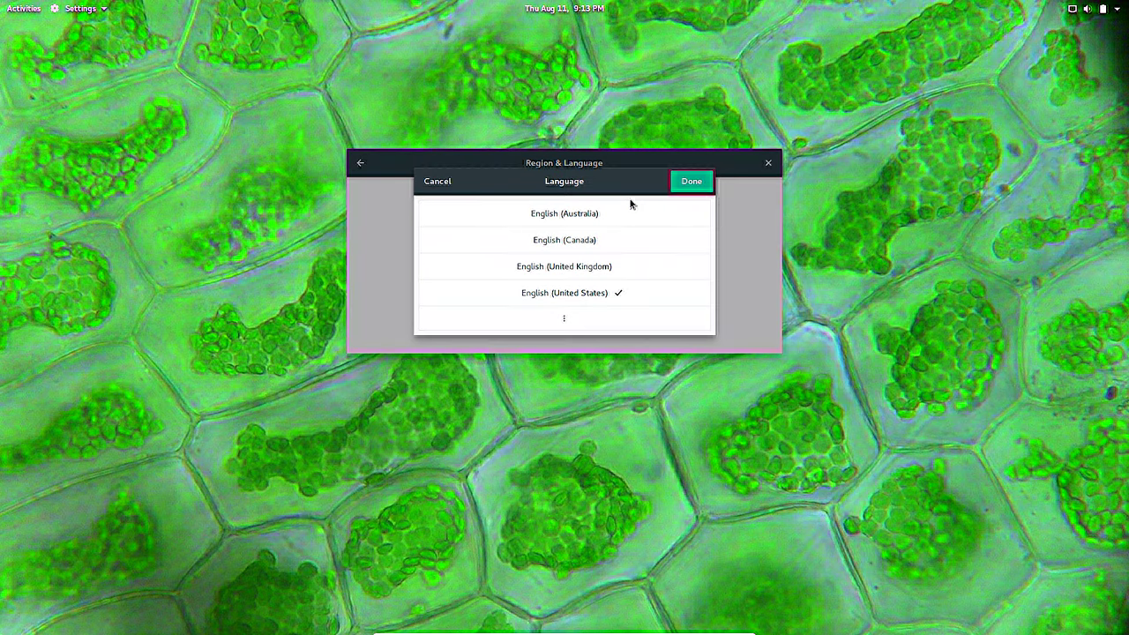
left_click(565, 320)
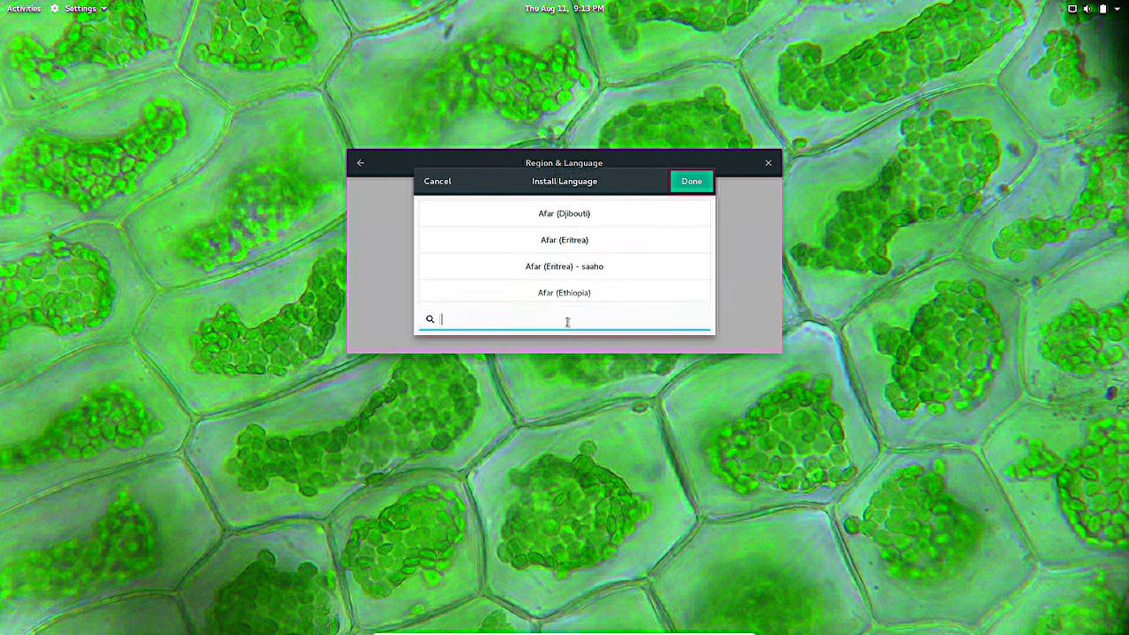
type("fre")
left_click(587, 268)
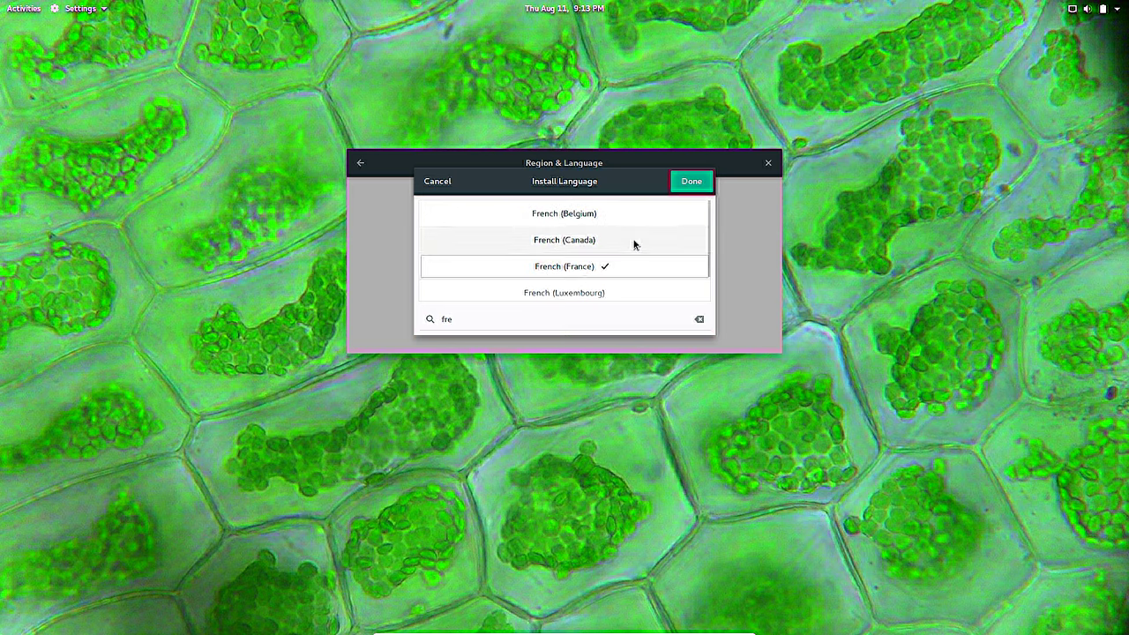
left_click(691, 181)
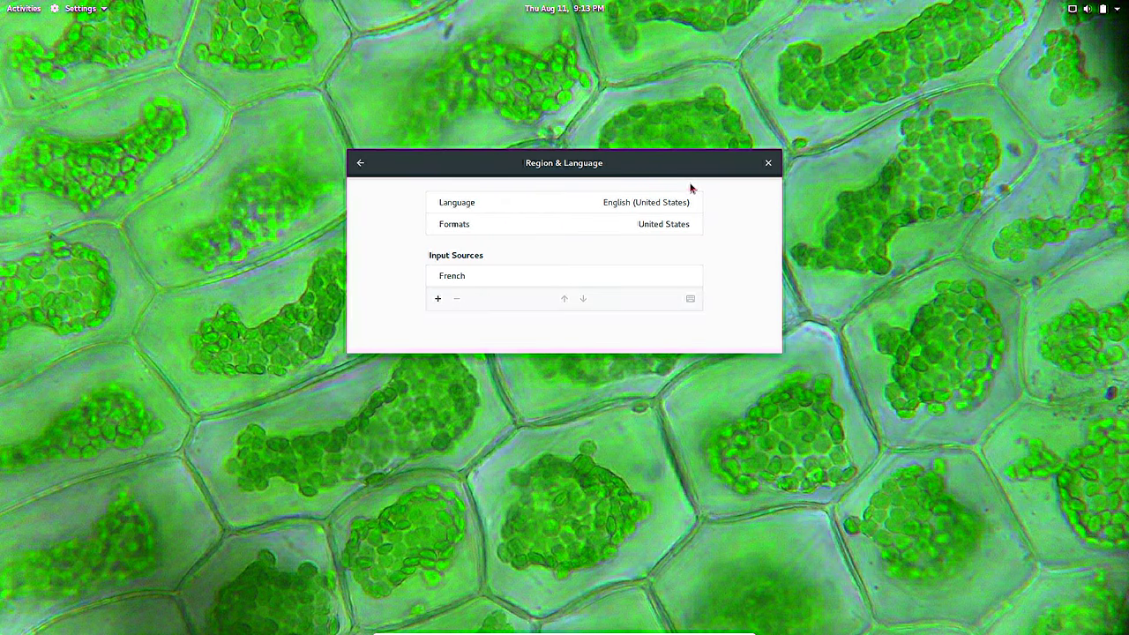
- Try to find France among the regional formats, and cancel the selection
left_click(656, 236)
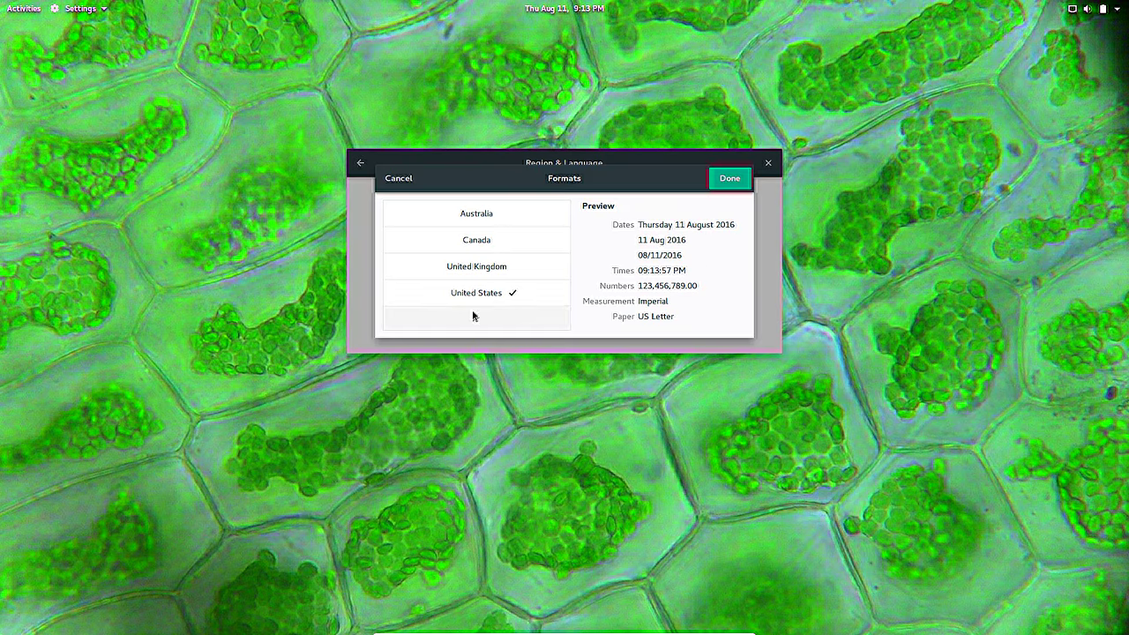
left_click(473, 316)
type("fr")
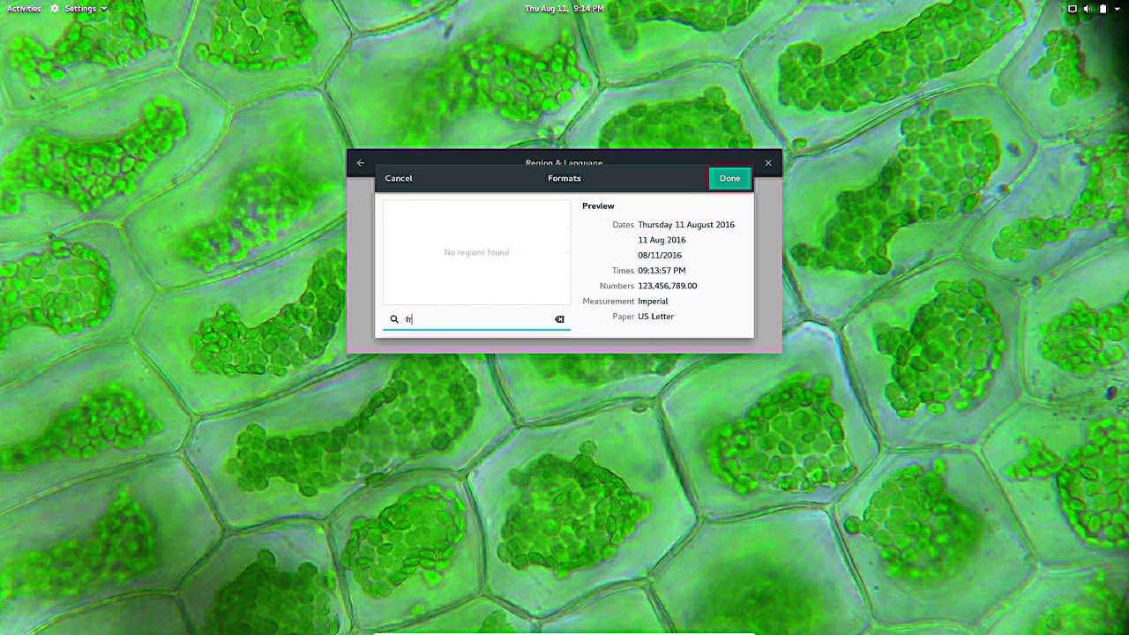
type("ane")
key("BackSpace")
left_click(397, 180)
- Check the list of available interface languages again without changing it, and return to the All Settings overview
left_click(677, 210)
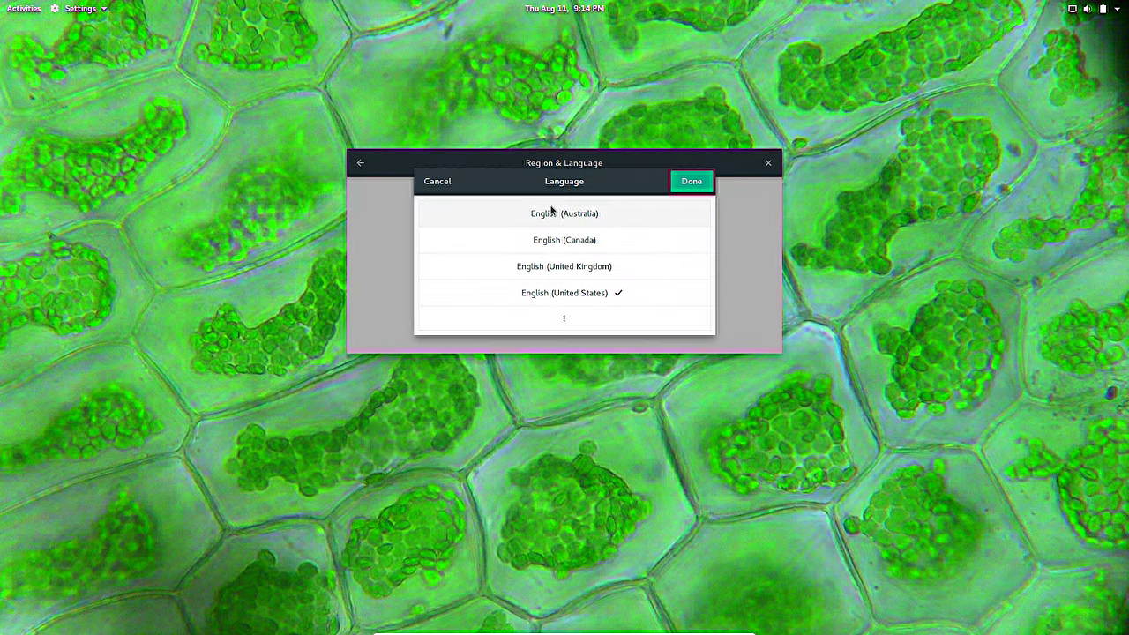
left_click(442, 185)
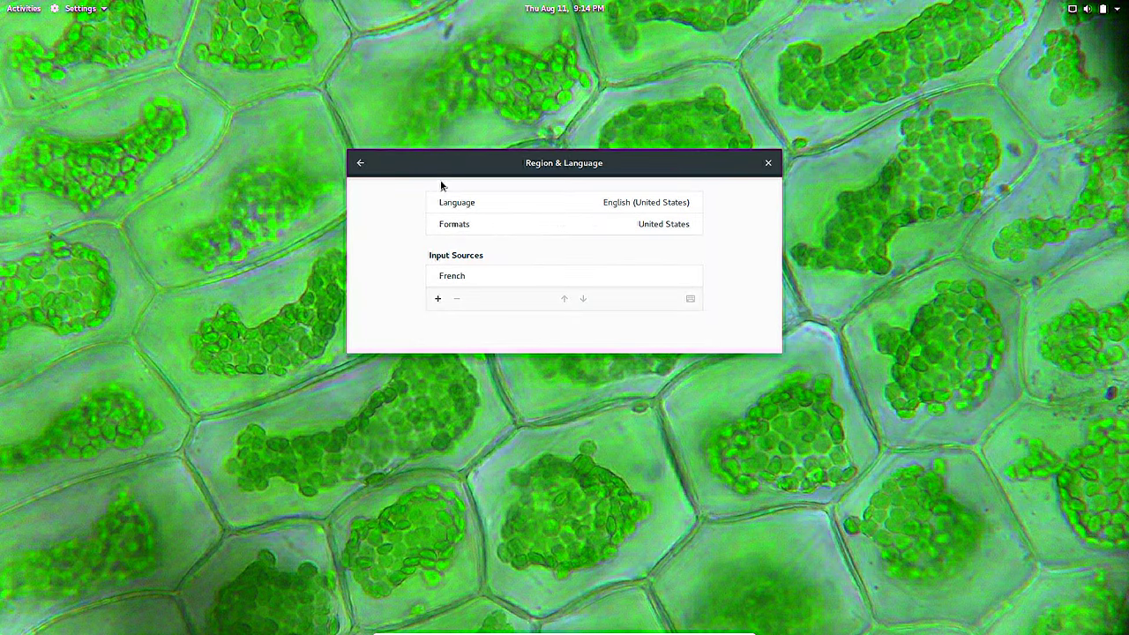
left_click(359, 162)
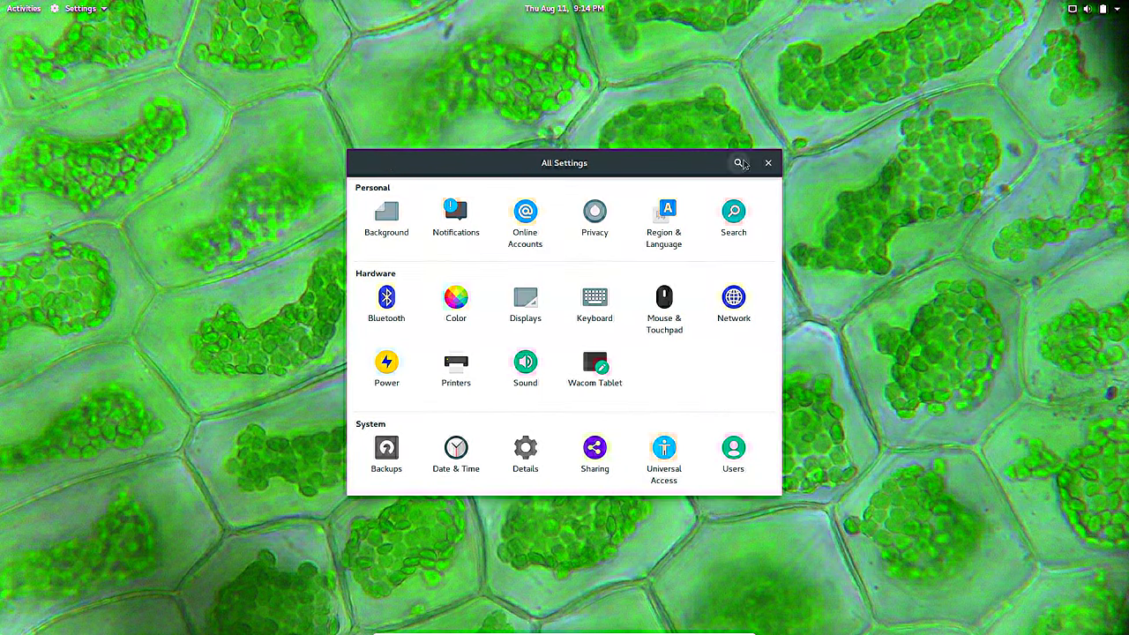
- Close the system settings and review the Language Support package's details and reviews in Software
left_click(768, 162)
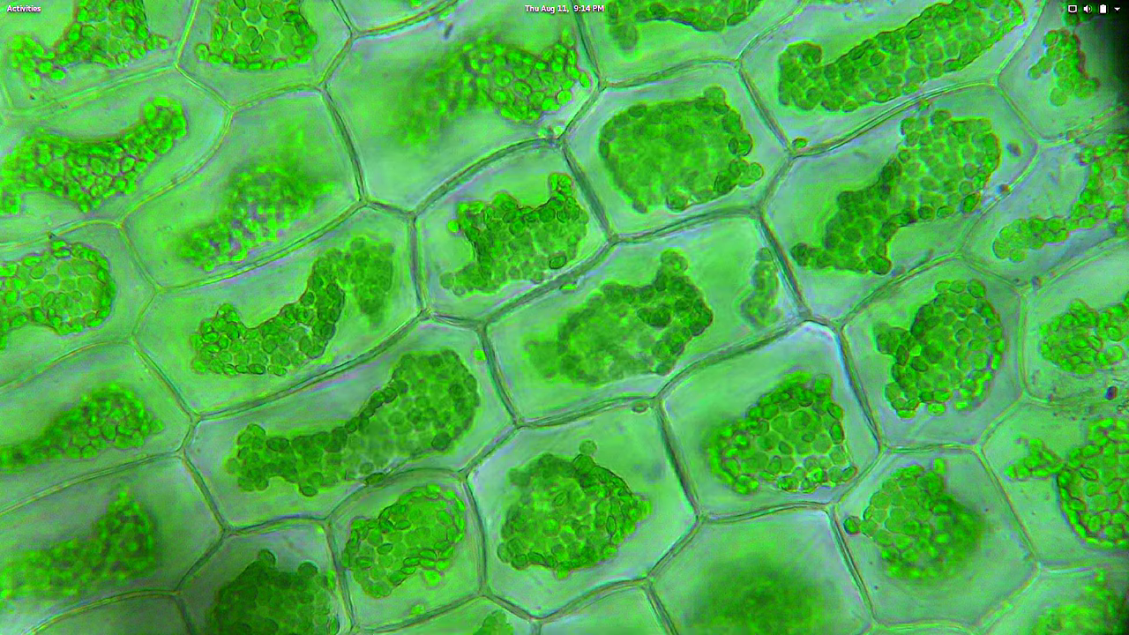
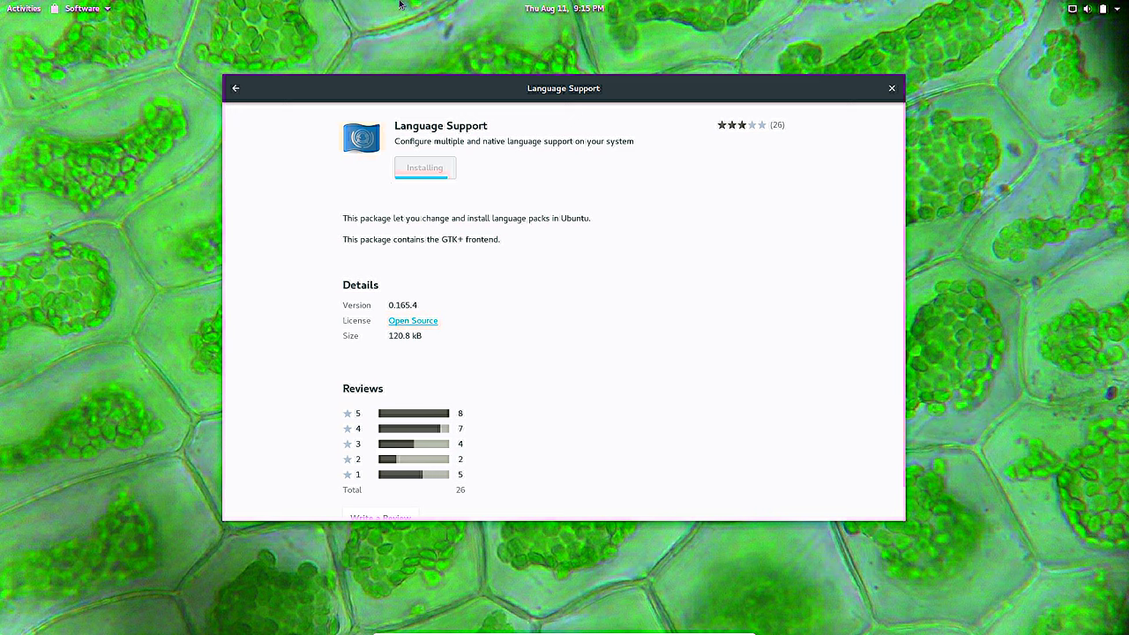
scroll(629, 347, "down", 2)
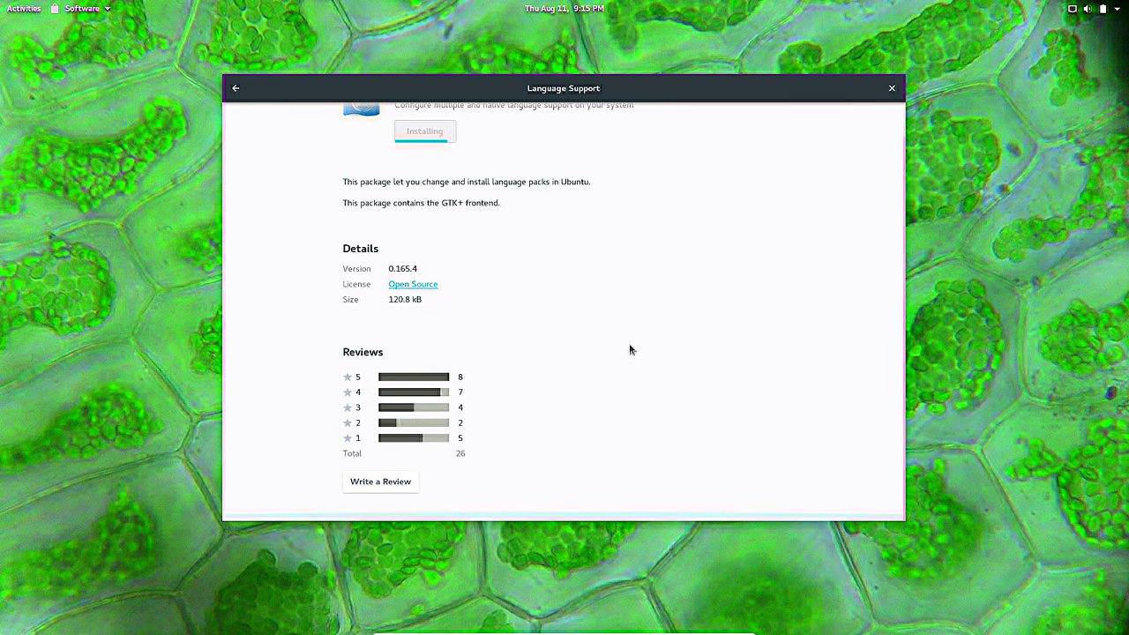
scroll(592, 316, "up", 2)
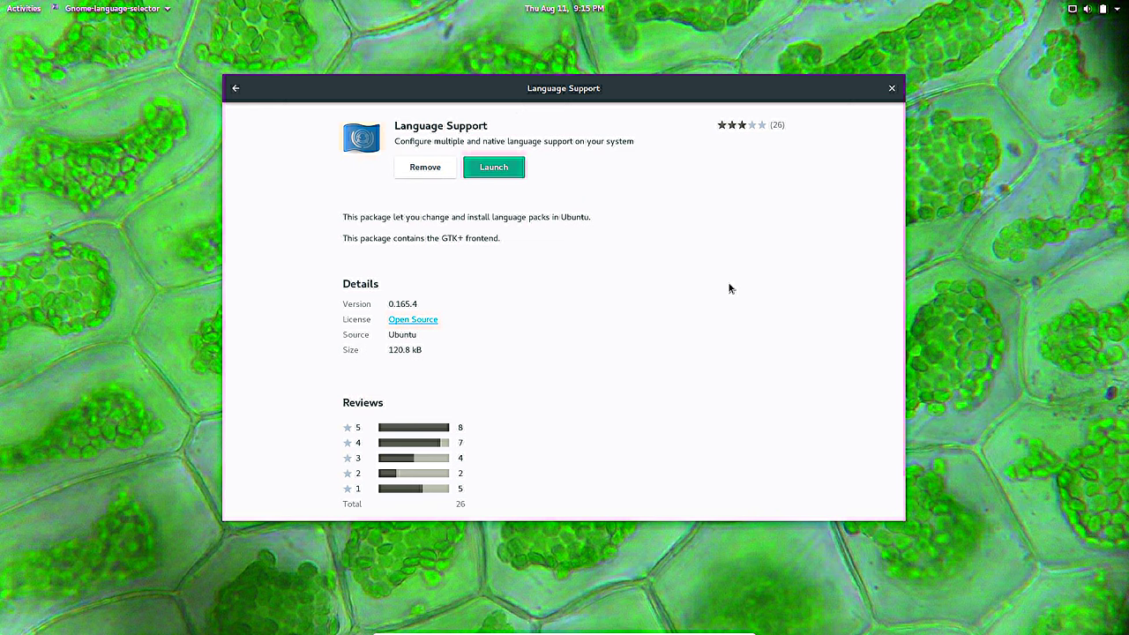
- Install the missing language support components, authenticate with the account password, and close the Software window
left_click_drag(178, 32, 739, 114)
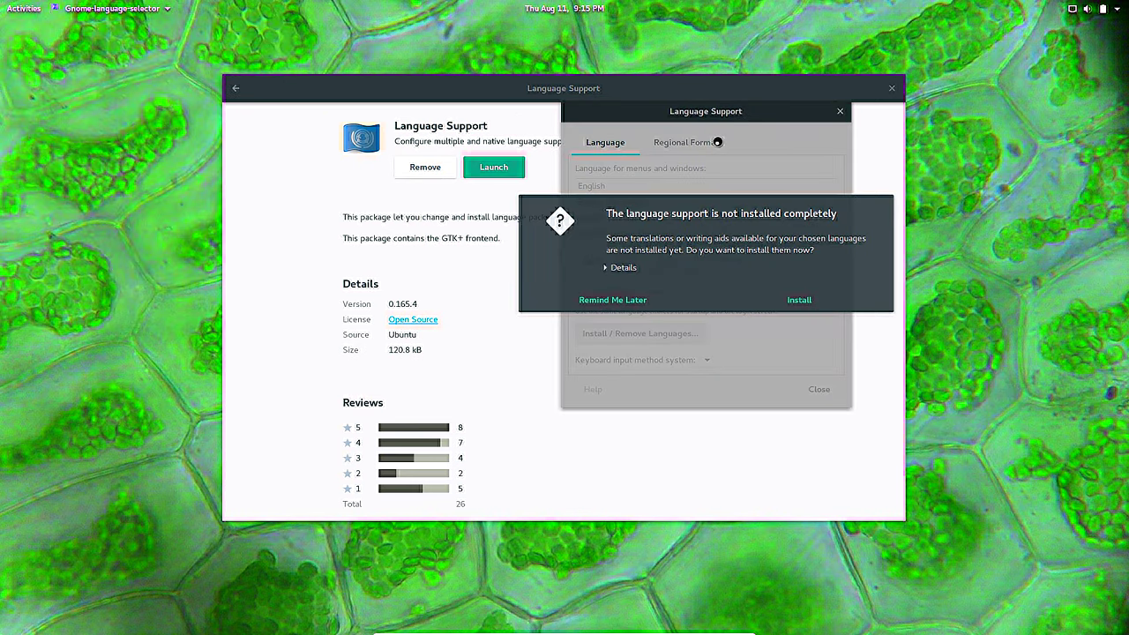
left_click(791, 302)
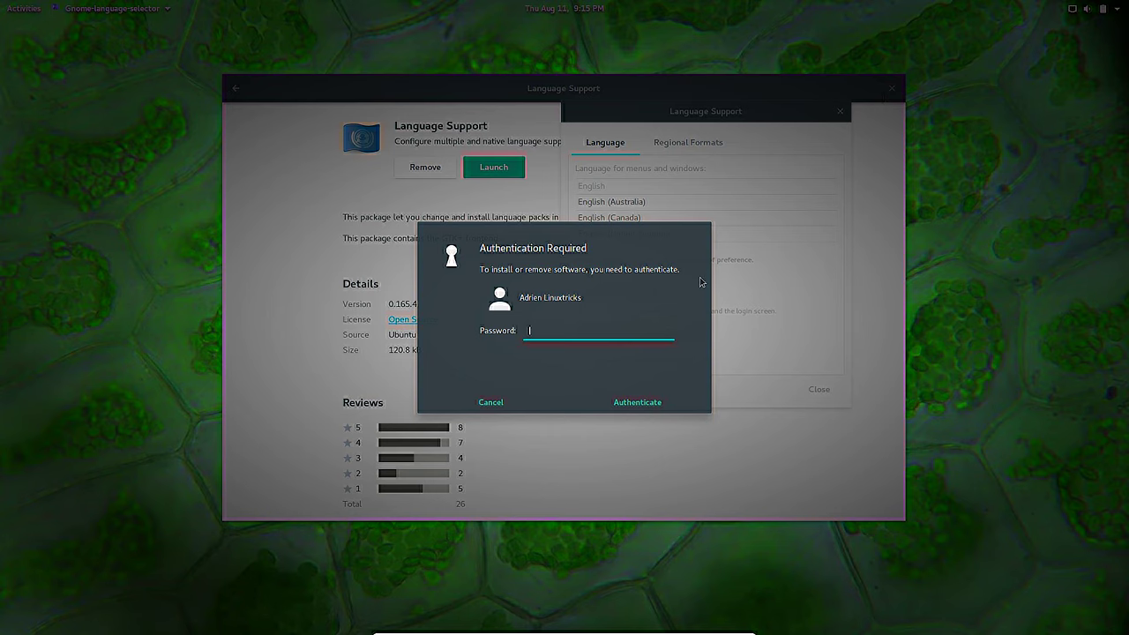
type("••••••")
key("Return")
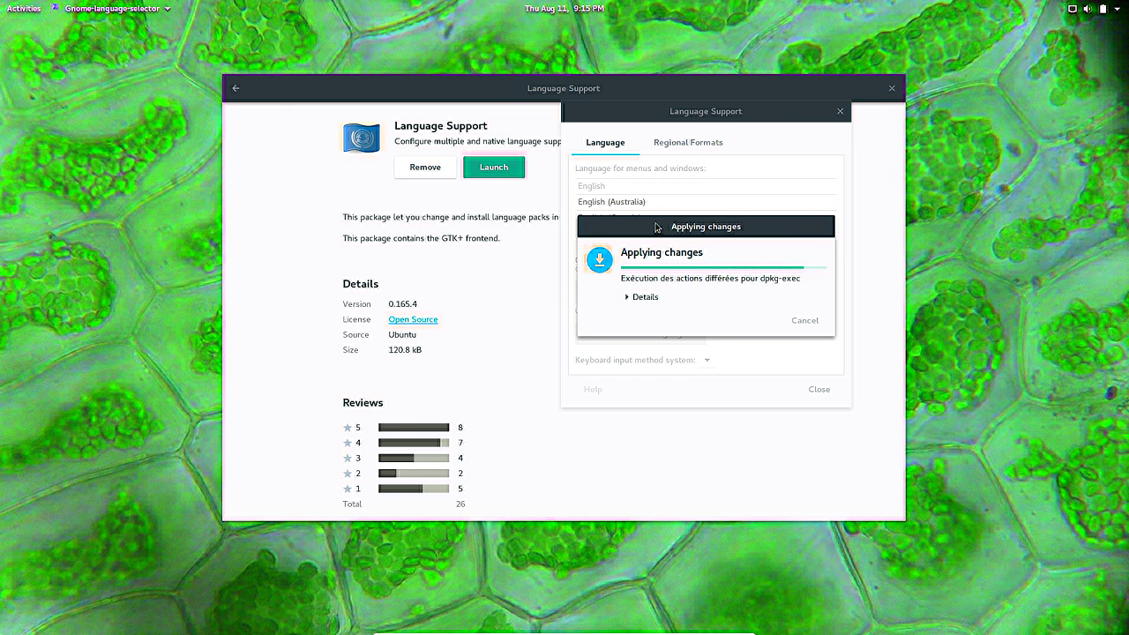
left_click(893, 86)
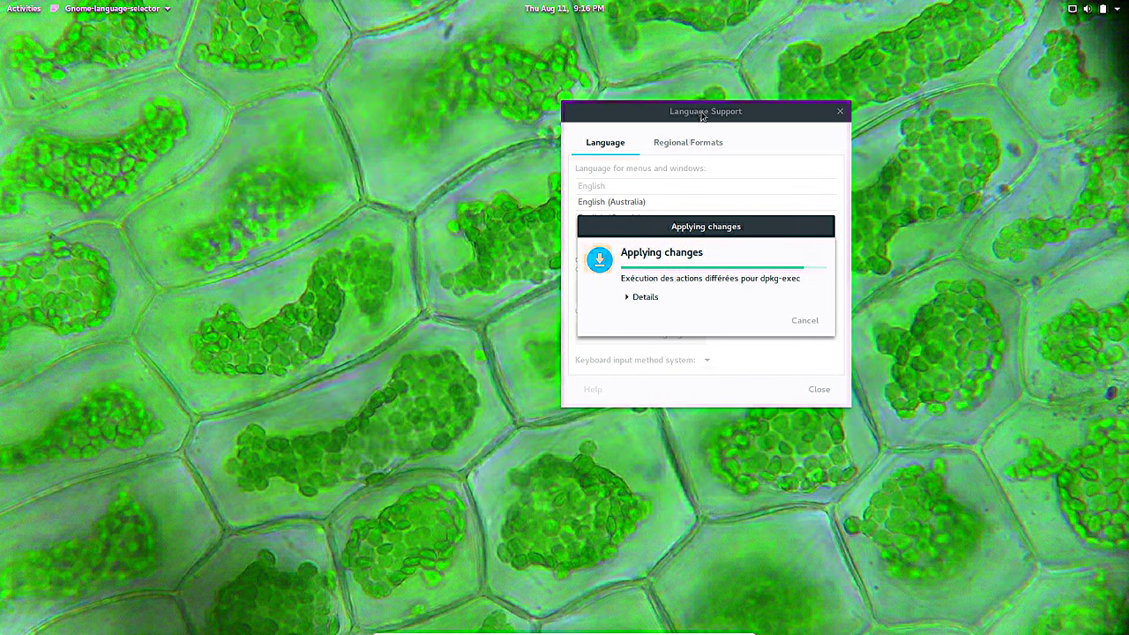
- Reposition the Language Support window and look for French among the languages for menus and windows
left_click_drag(702, 115, 477, 98)
scroll(481, 184, "down", 1)
left_click(399, 202)
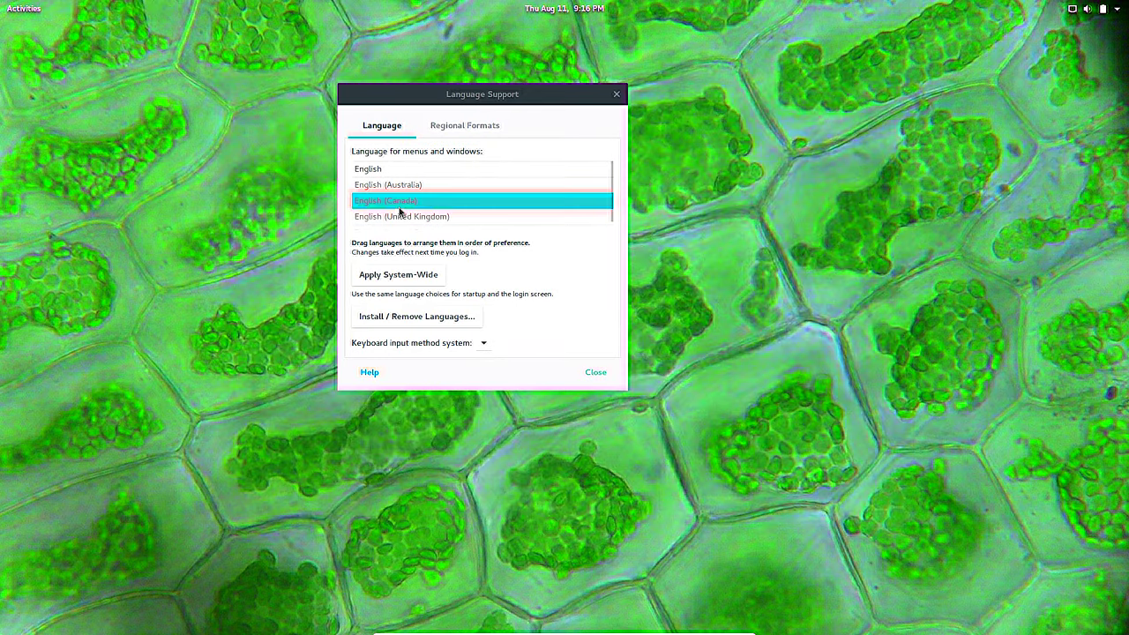
left_click_drag(399, 209, 485, 221)
- Check the installed languages for French, cancel that dialog, and look through the menu and window languages again
left_click(416, 317)
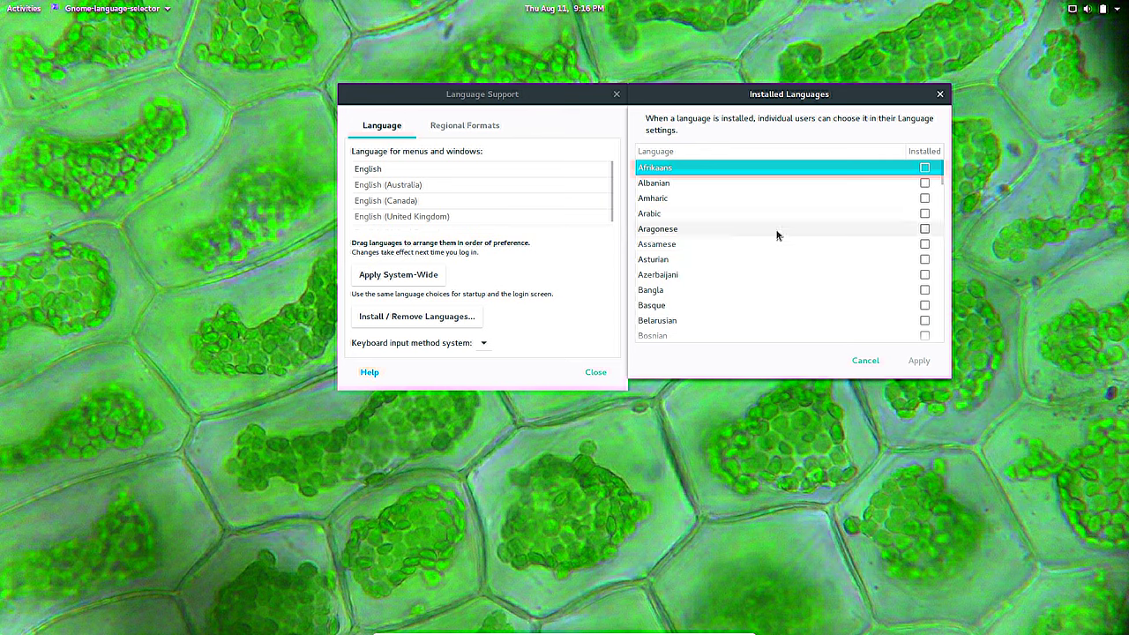
scroll(836, 250, "down", 8)
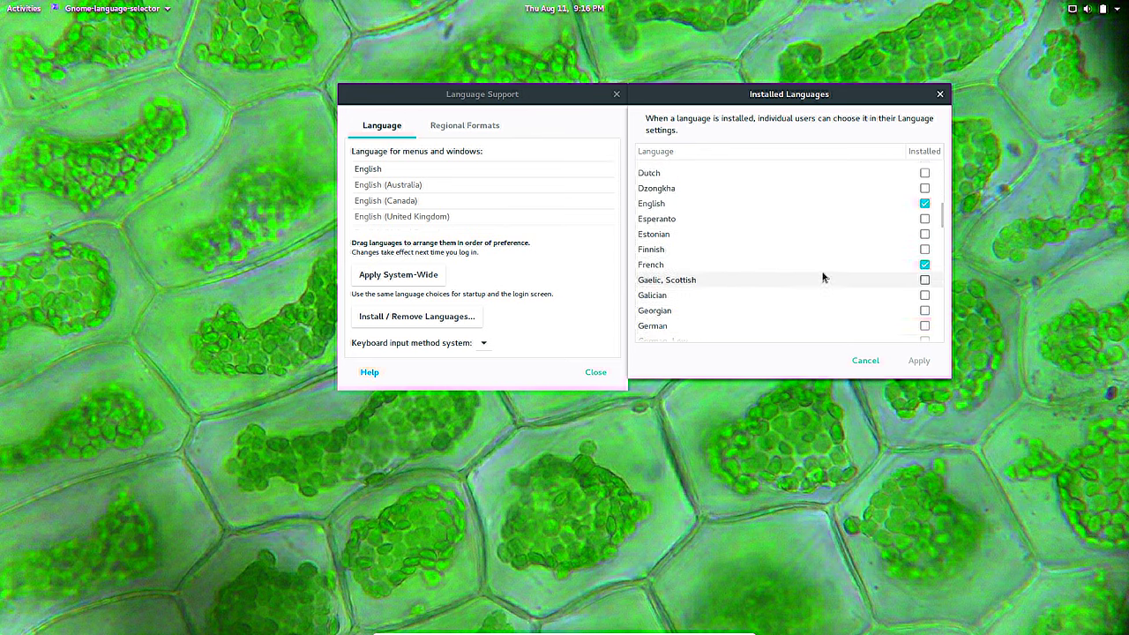
scroll(822, 277, "down", 3)
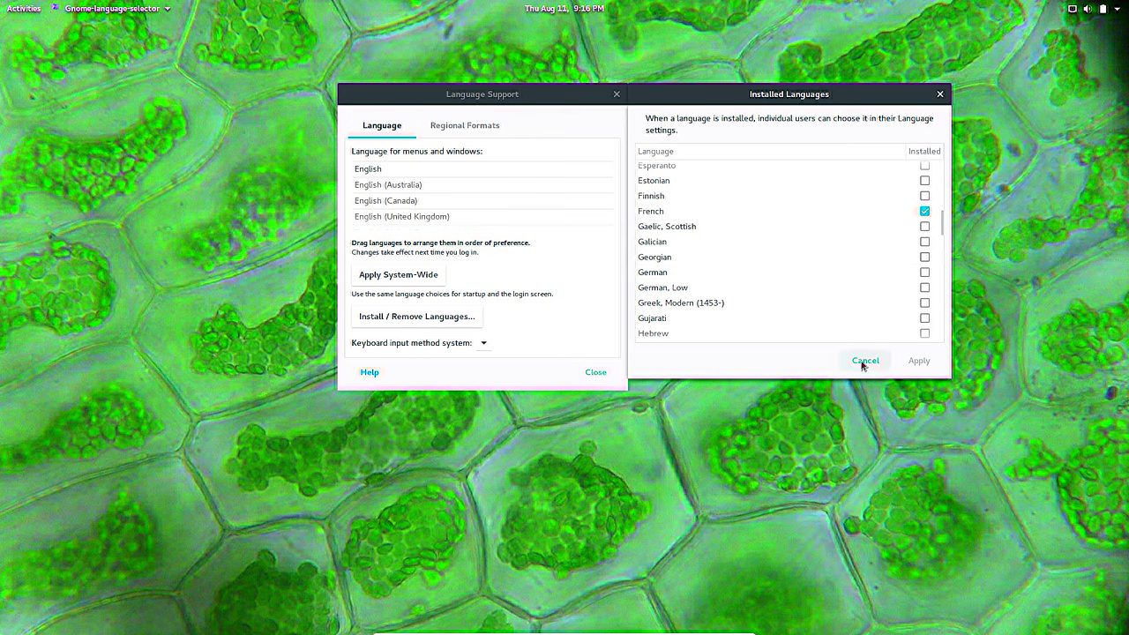
left_click(863, 363)
scroll(503, 203, "down", 1)
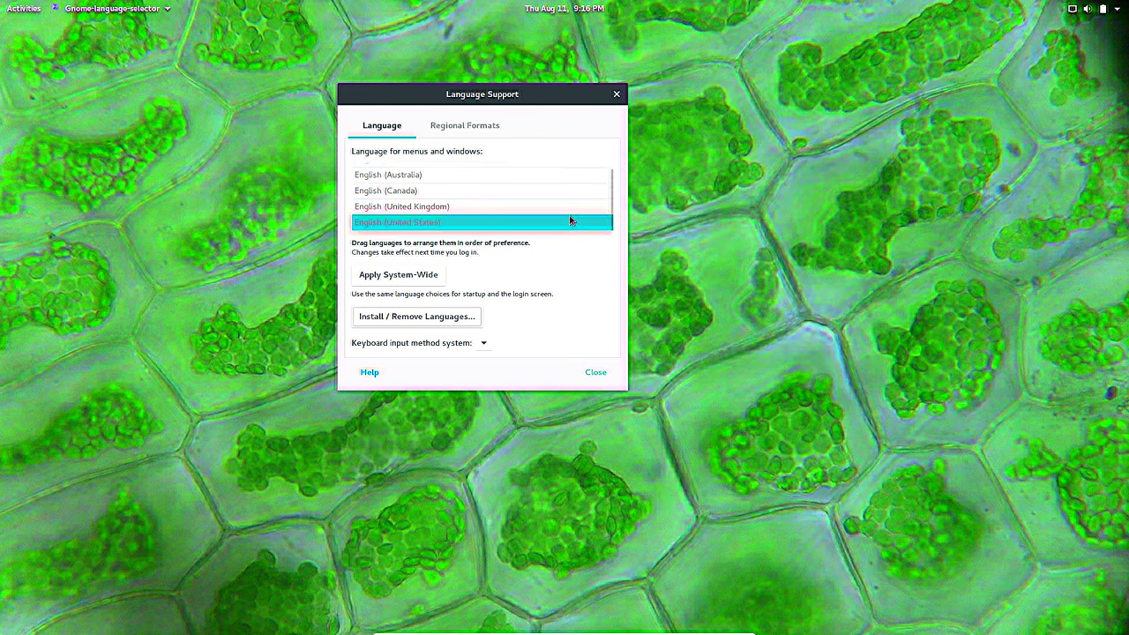
scroll(482, 216, "up", 1)
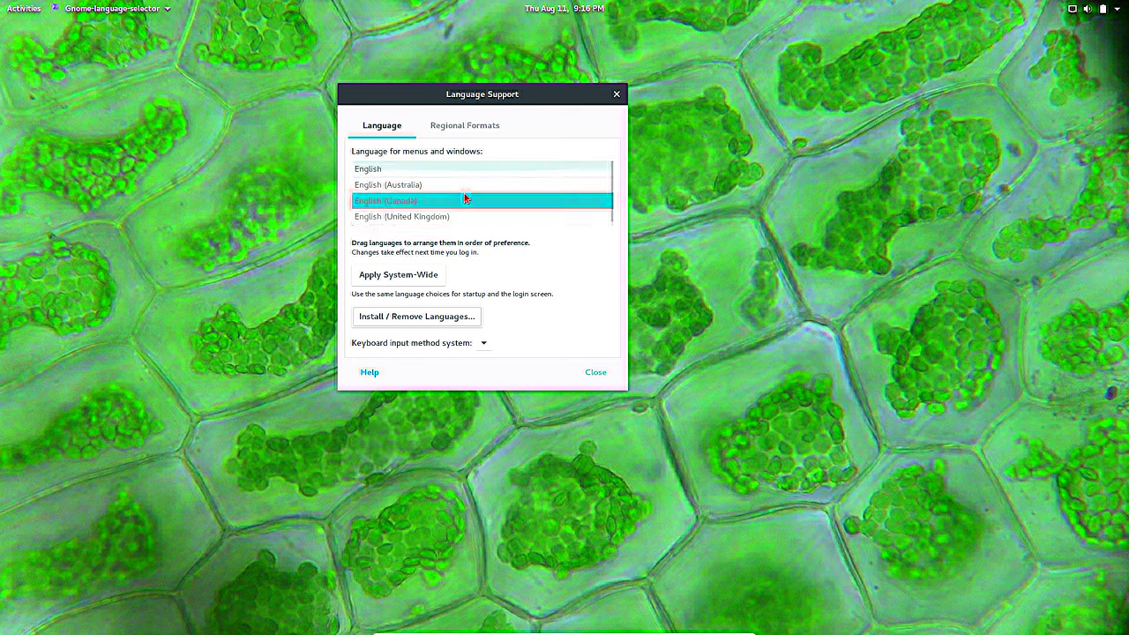
scroll(464, 200, "down", 1)
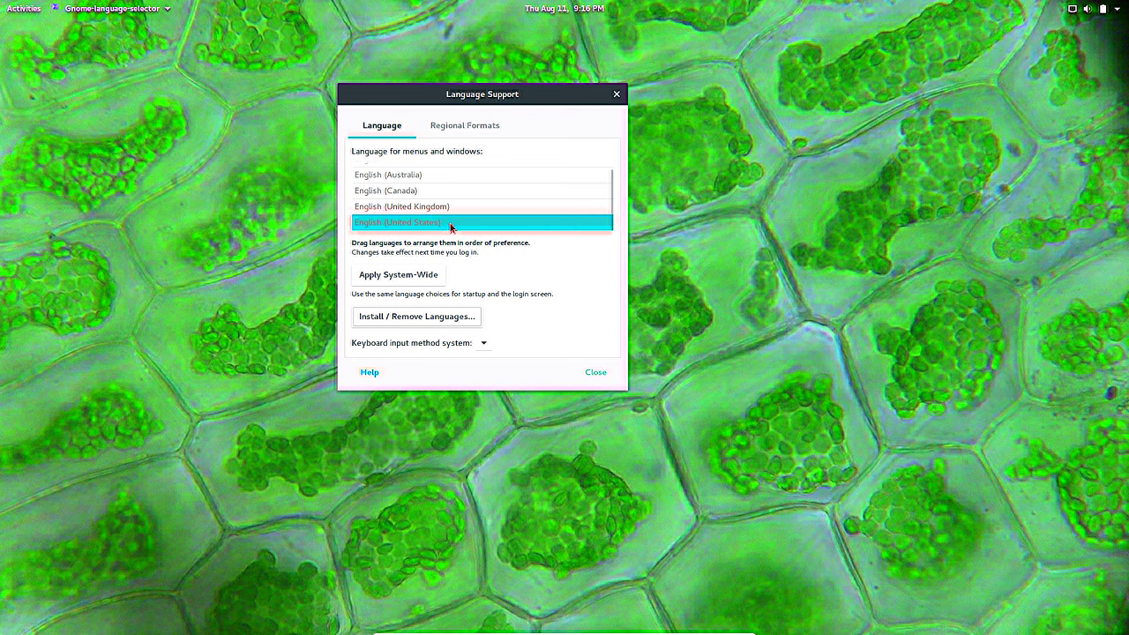
scroll(454, 212, "up", 1)
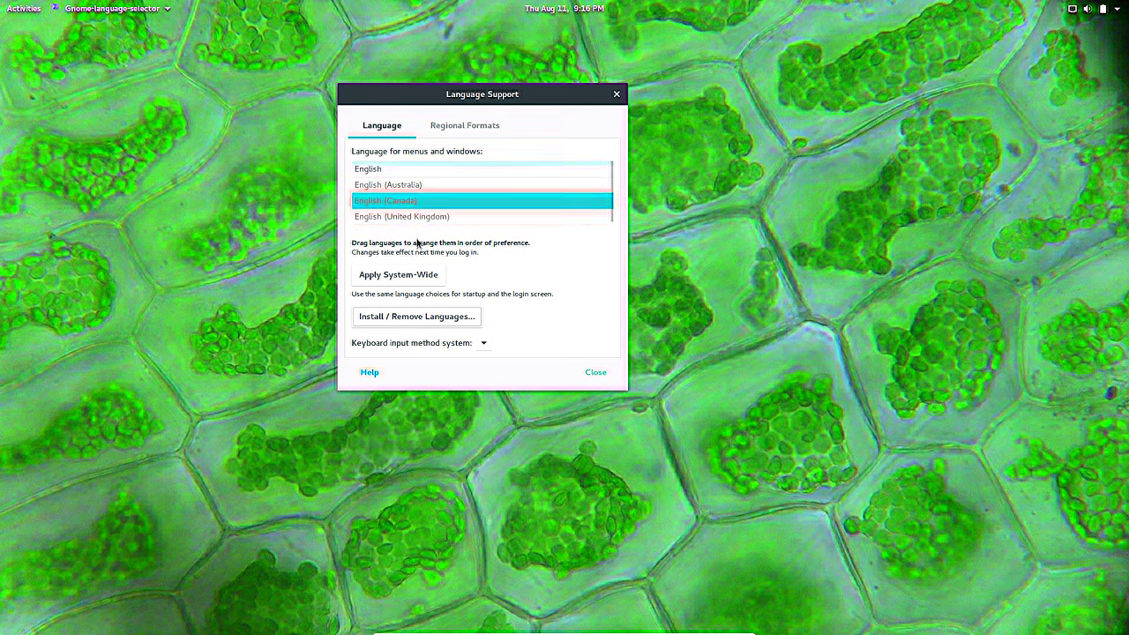
- Remove French from the installed languages, try applying the language choice system-wide, and cancel the authentication
left_click(416, 316)
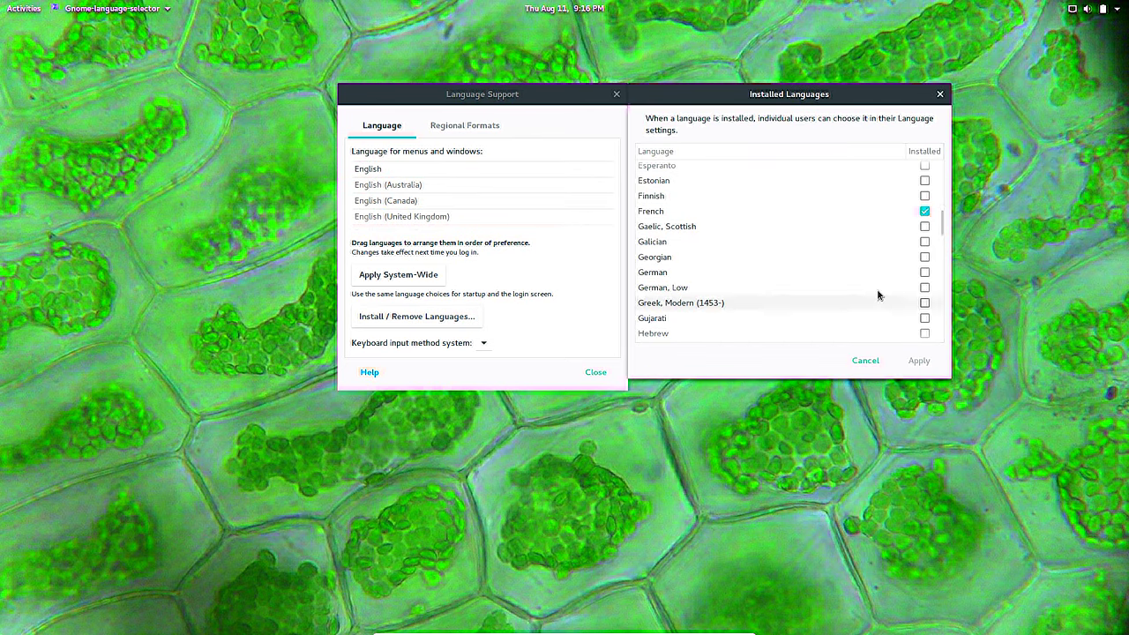
left_click(924, 211)
left_click(921, 361)
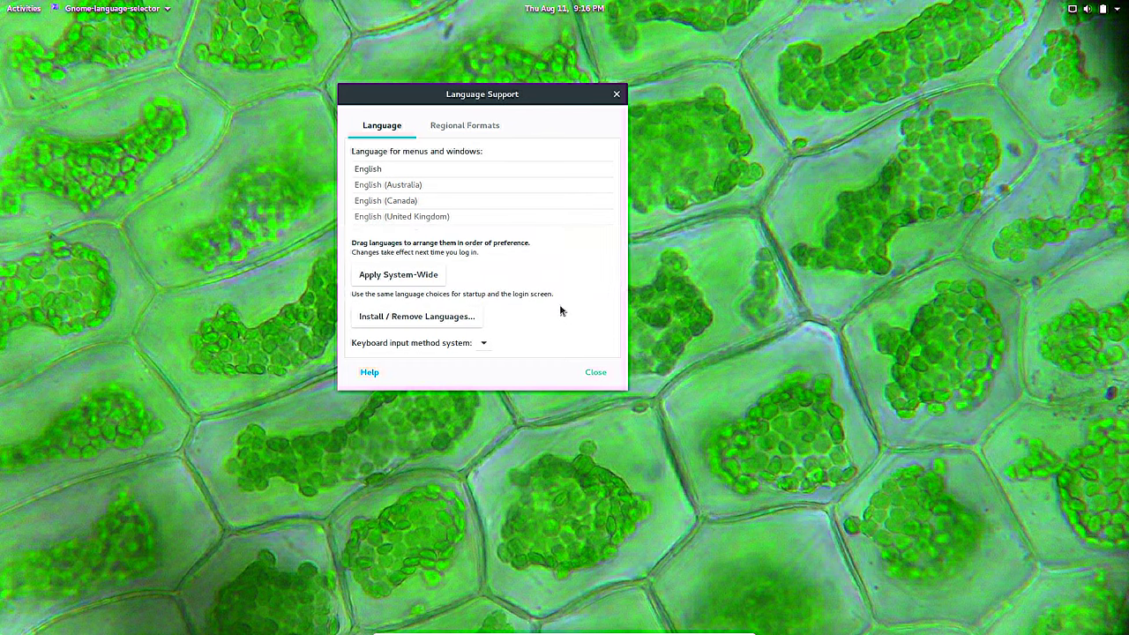
left_click(407, 280)
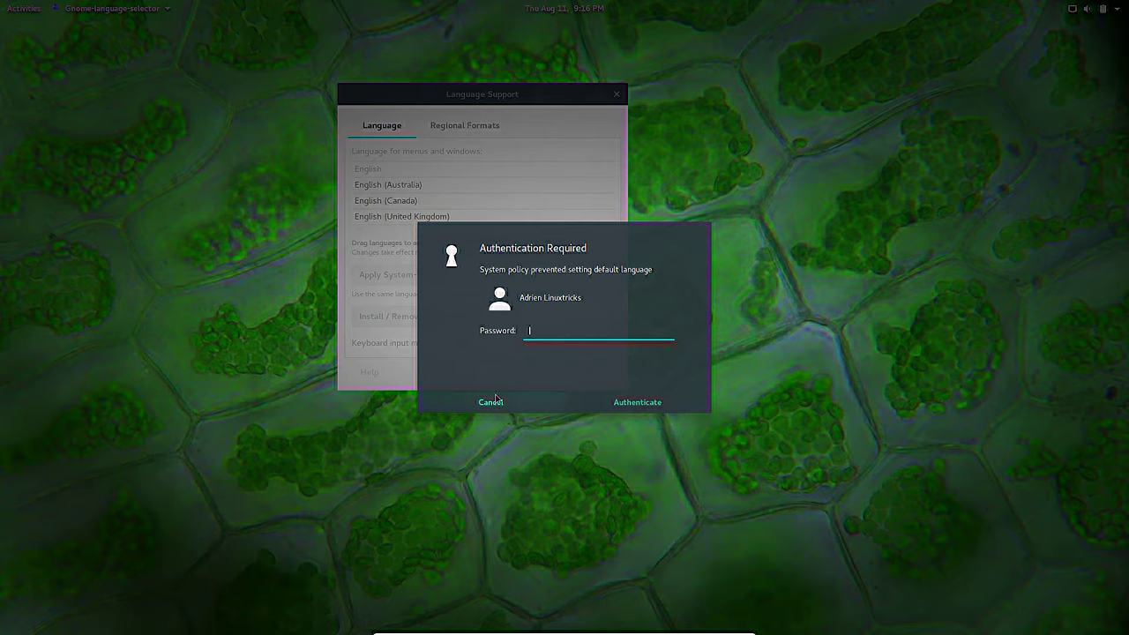
left_click(487, 401)
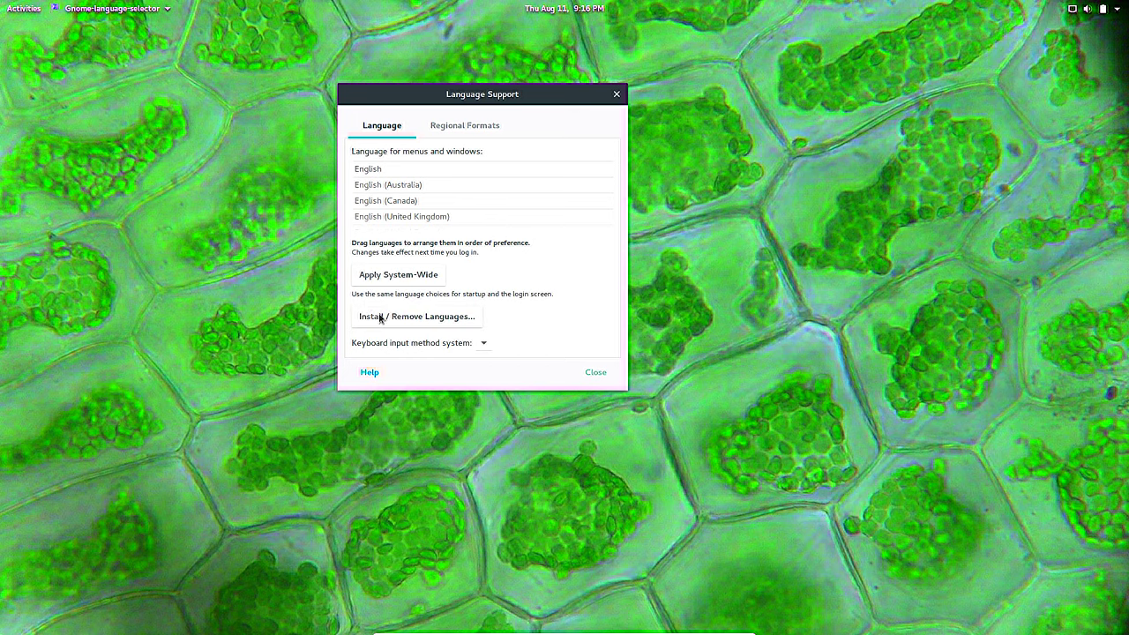
- Mark French for installation again in the installed languages and apply the change
left_click(407, 320)
scroll(899, 282, "down", 8)
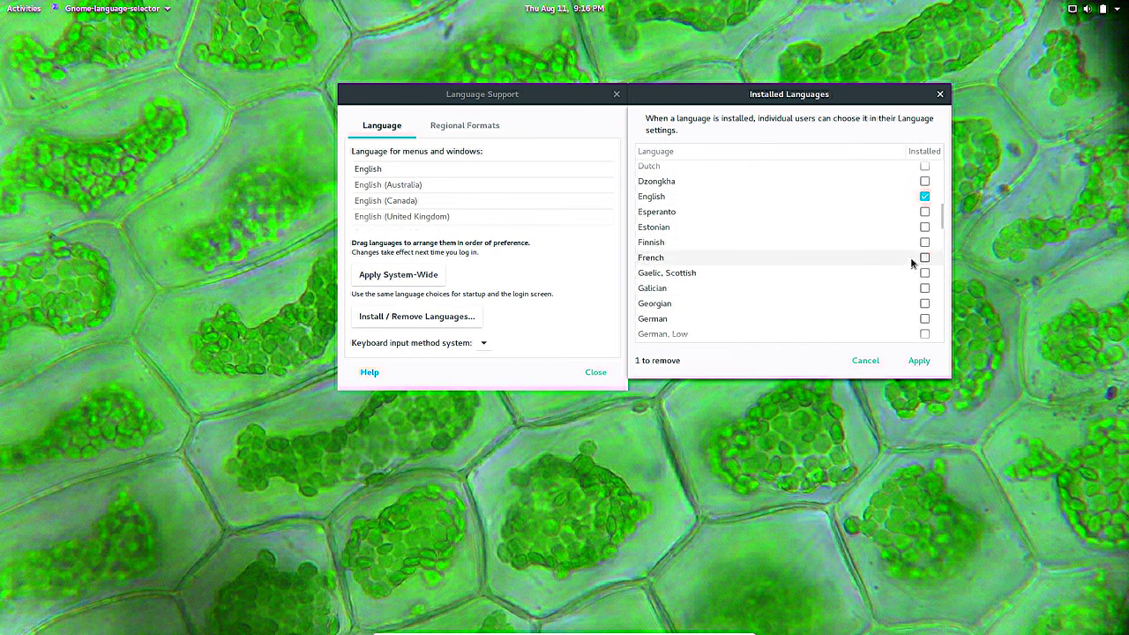
left_click(924, 258)
left_click(919, 360)
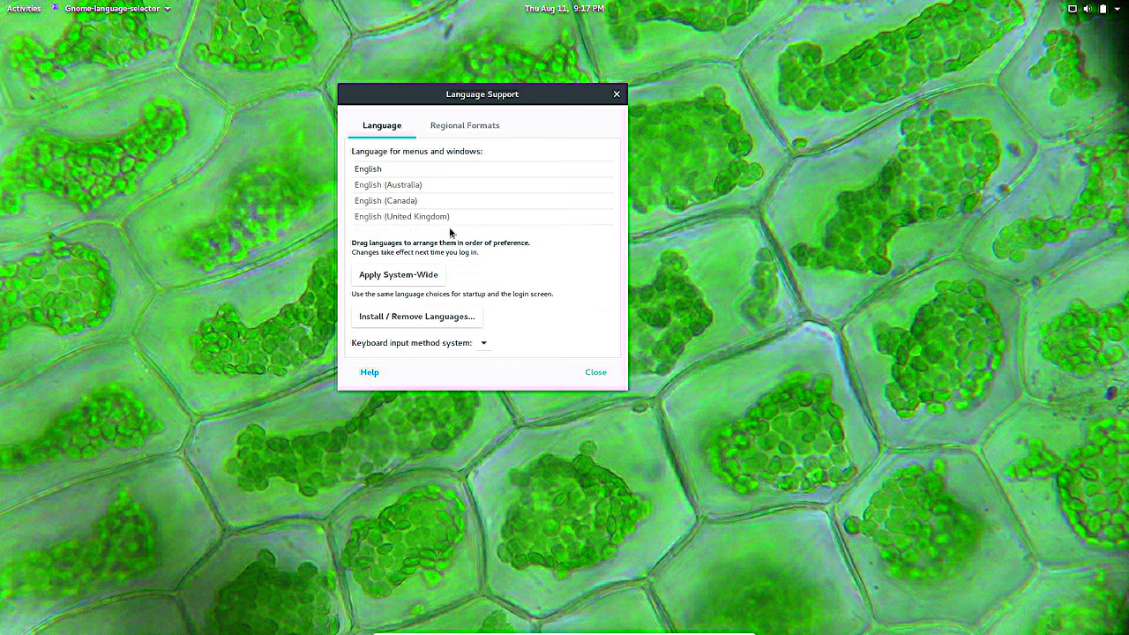
- Enlarge the Language Support window vertically and examine the complete list of languages for menus and windows
left_click_drag(454, 205, 477, 225)
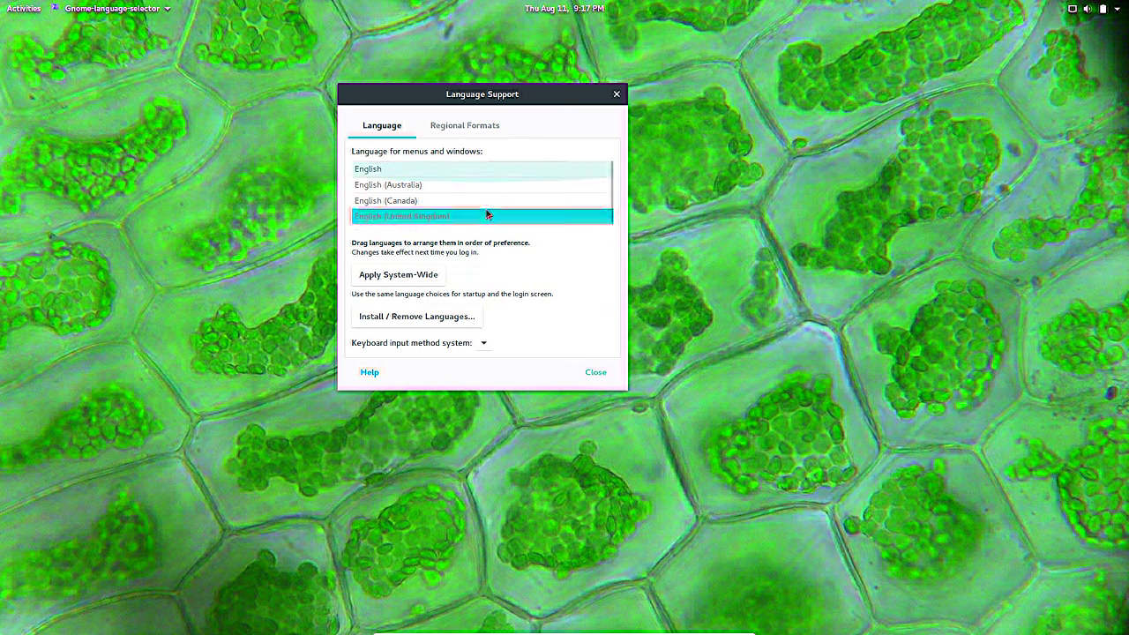
left_click_drag(473, 393, 473, 574)
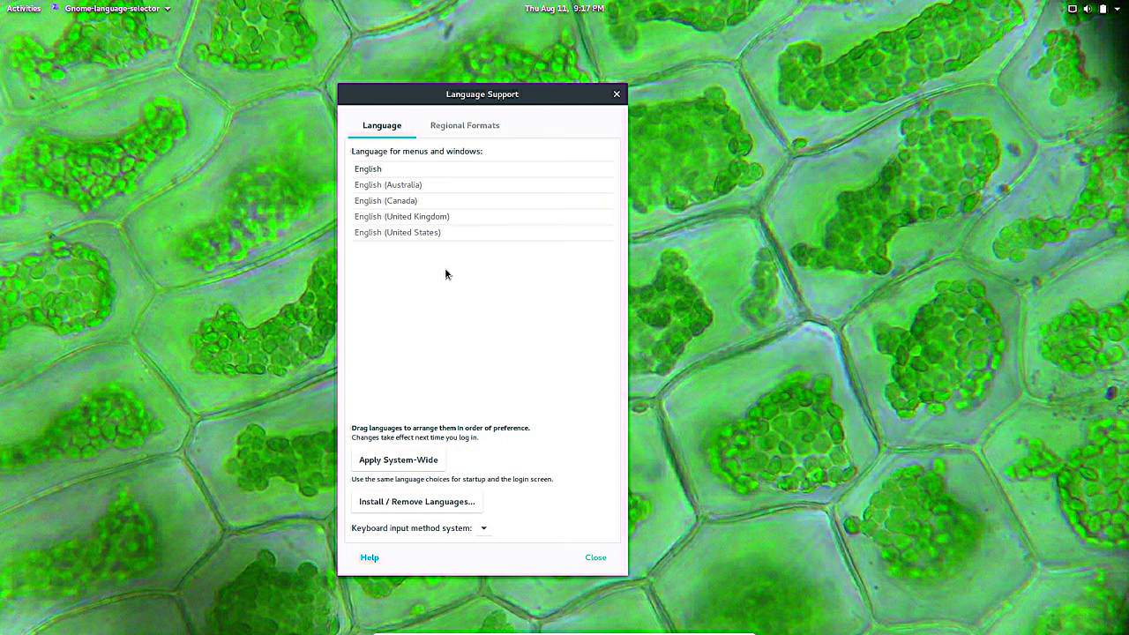
mouse_move(444, 274)
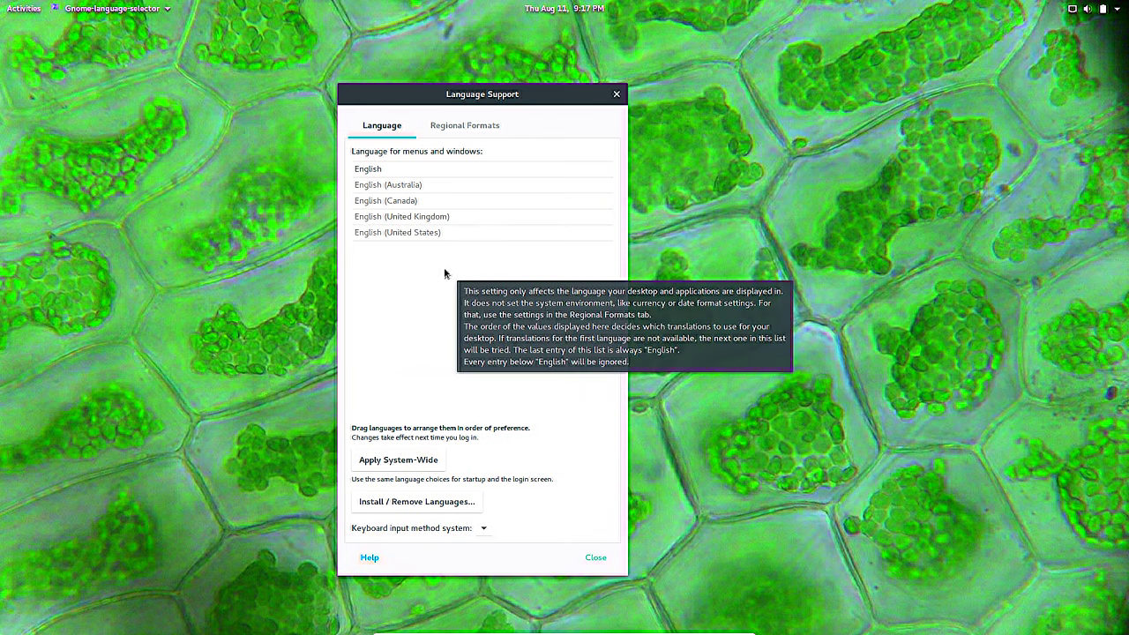
- Look for a French entry among the regional formats without changing the choice, and return to the language list
left_click(448, 129)
left_click(400, 204)
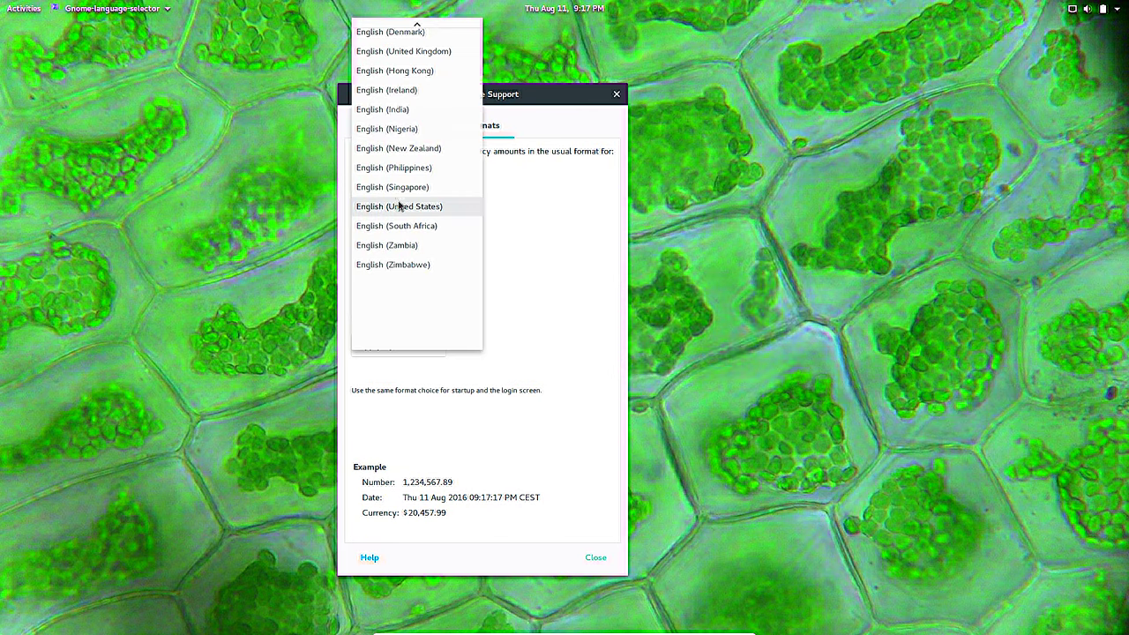
scroll(409, 184, "up", 3)
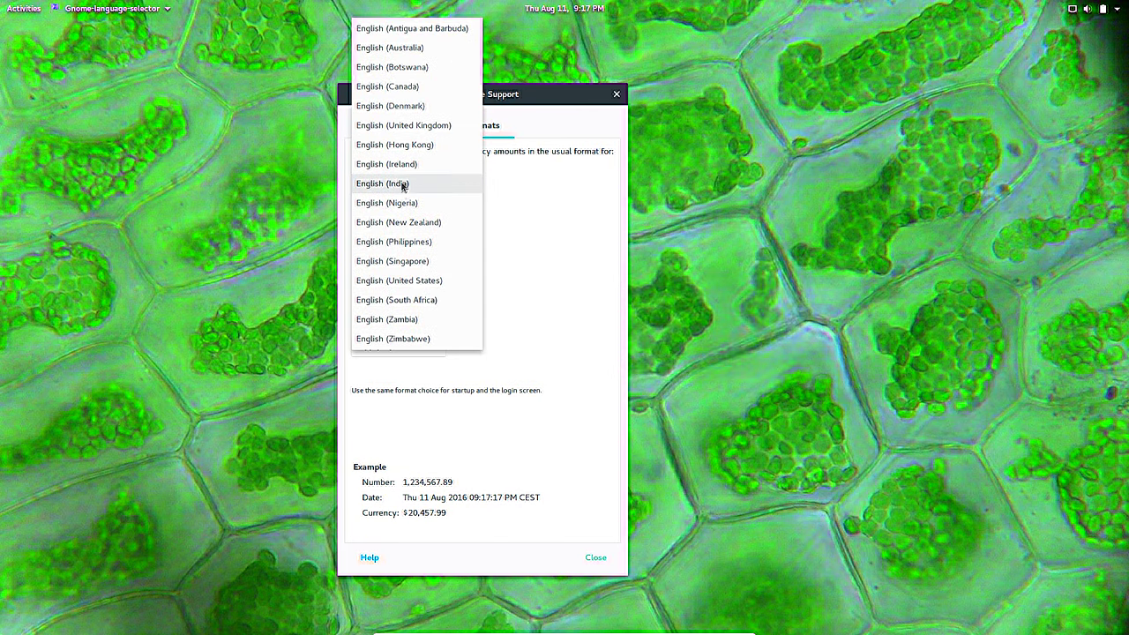
left_click(603, 304)
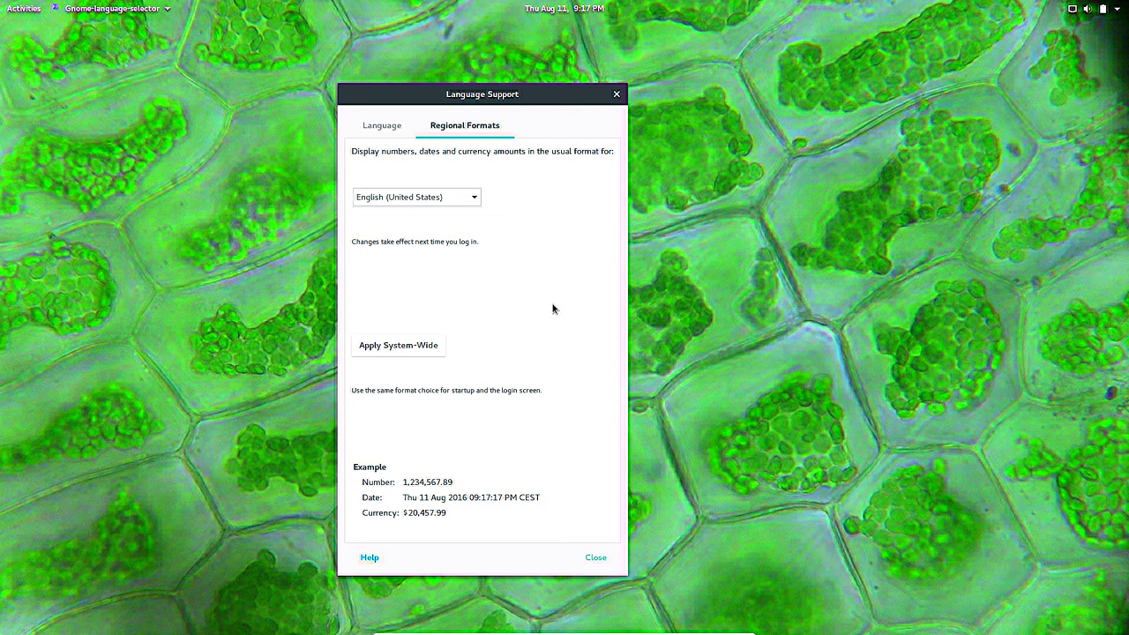
left_click(388, 126)
left_click(385, 185)
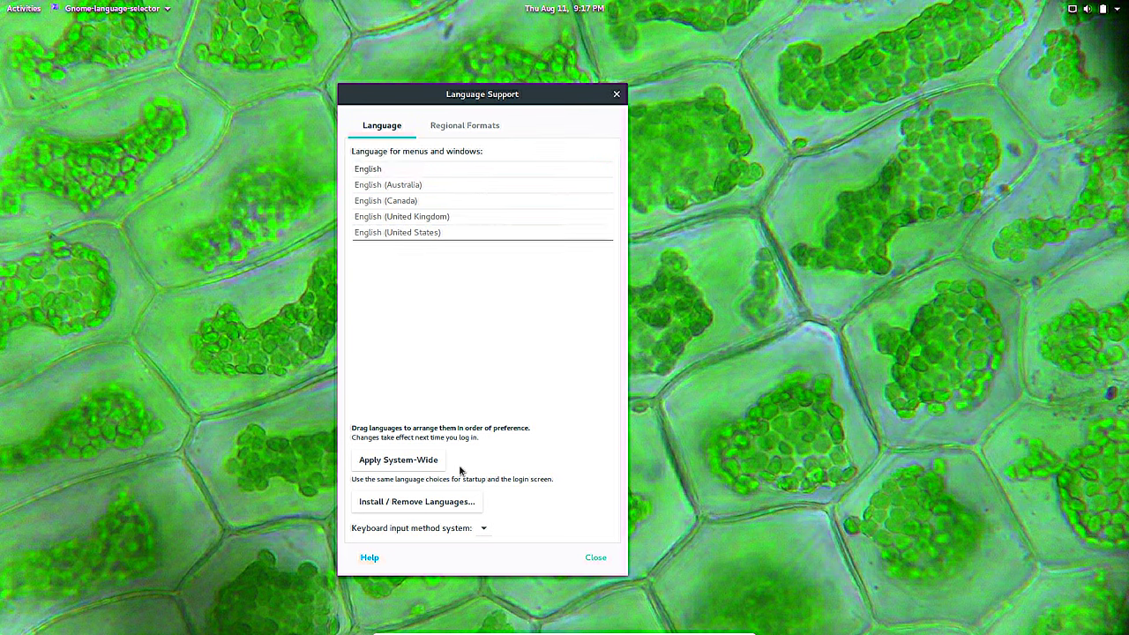
- Mark Spanish for installation in the installed languages and apply the change
left_click(454, 504)
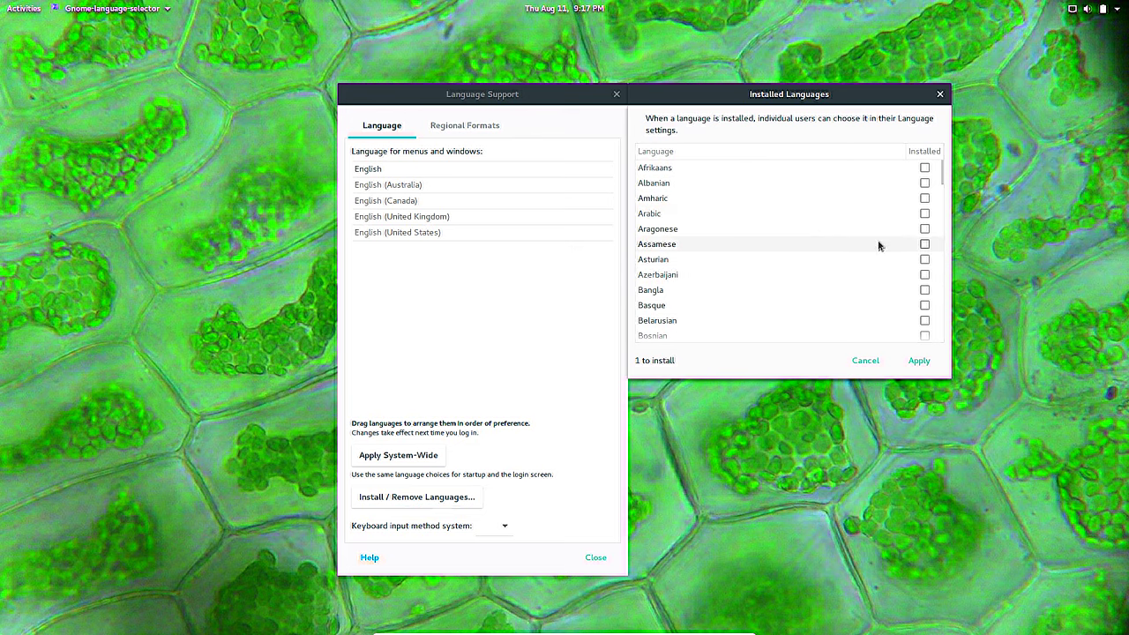
scroll(905, 292, "down", 5)
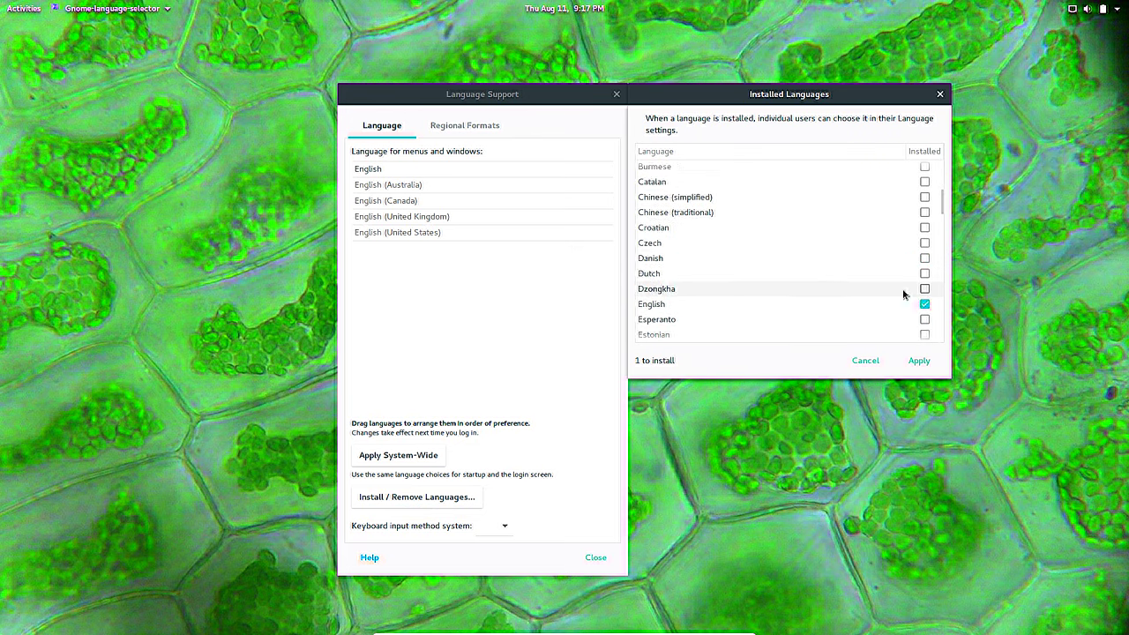
scroll(903, 294, "down", 3)
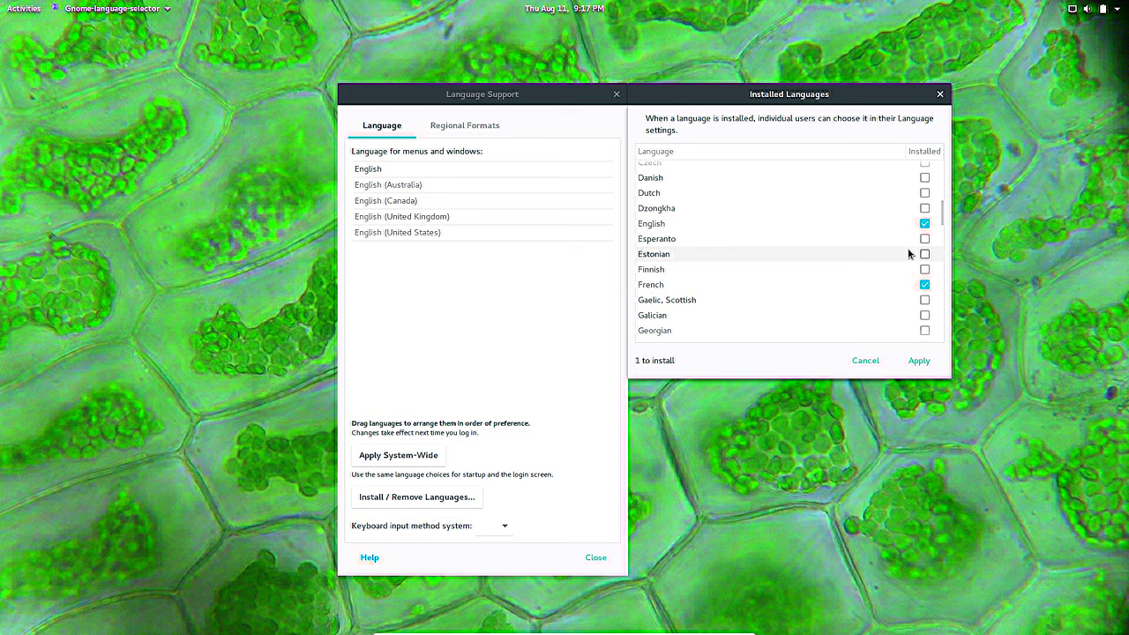
scroll(908, 254, "down", 3)
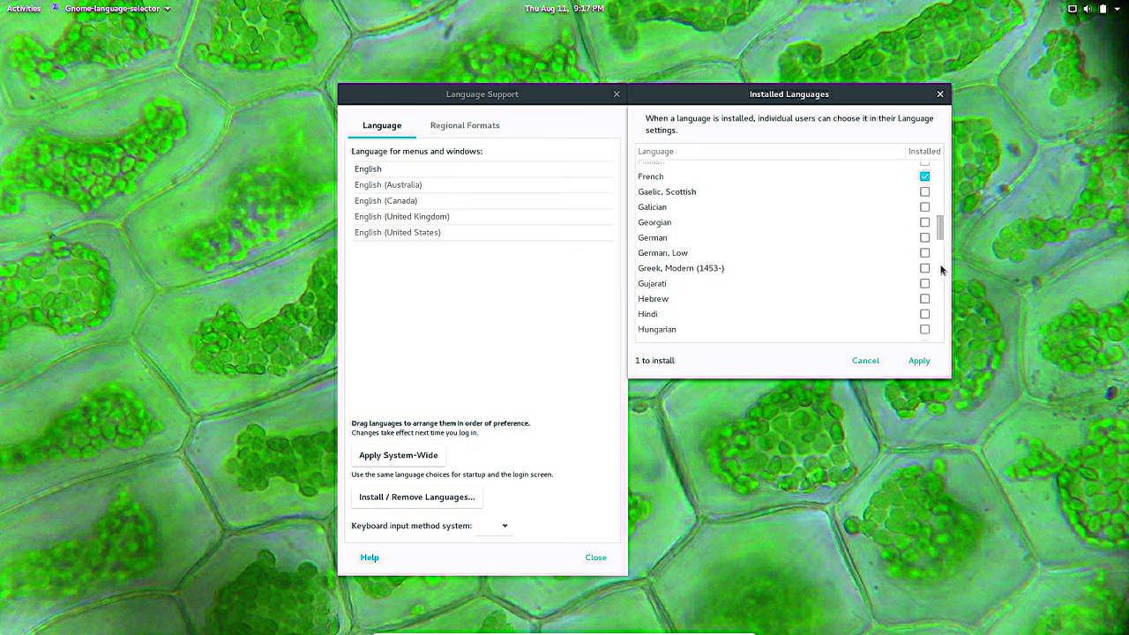
scroll(908, 273, "down", 15)
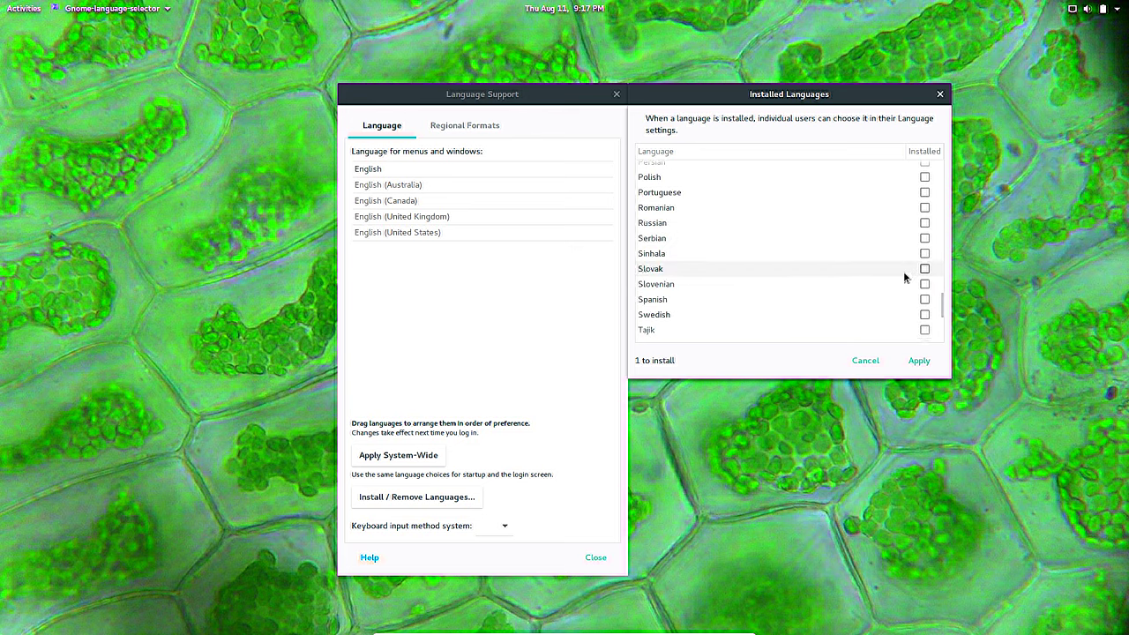
scroll(904, 276, "up", 5)
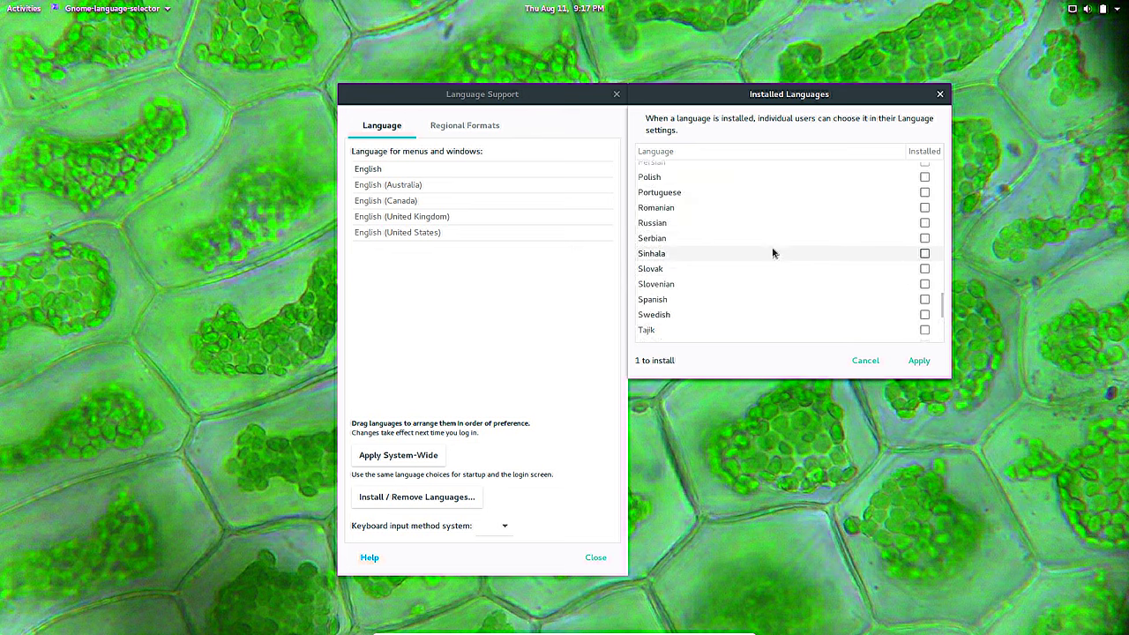
left_click(703, 301)
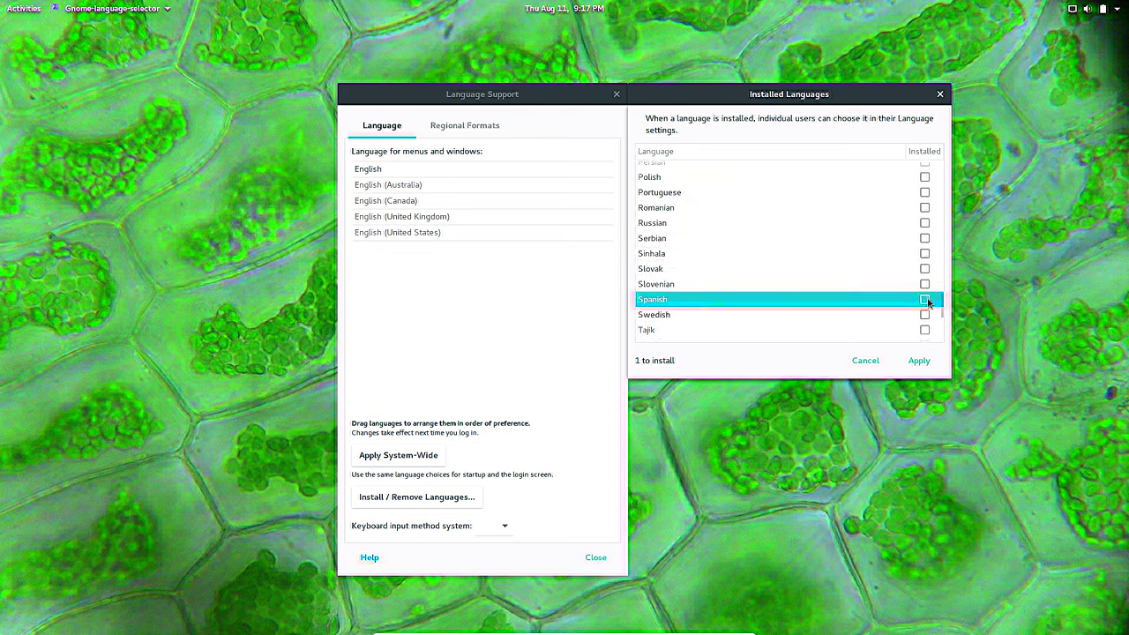
left_click(924, 299)
left_click(919, 360)
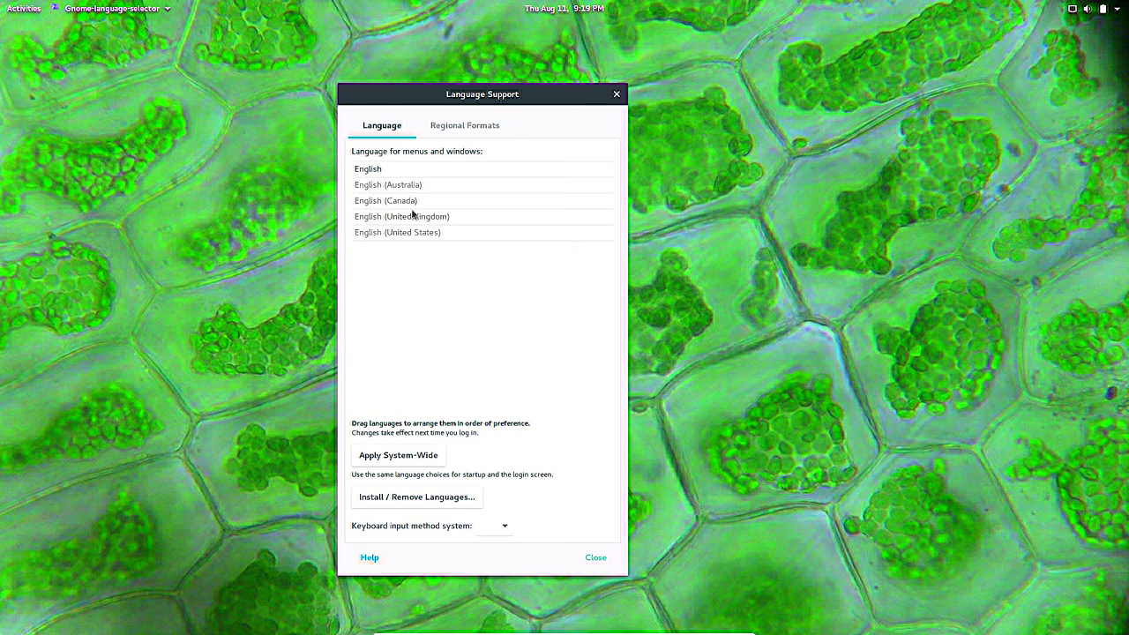
- Close Language Support and search the Activities overview for "lan" to find the language settings
left_click(617, 93)
key("super")
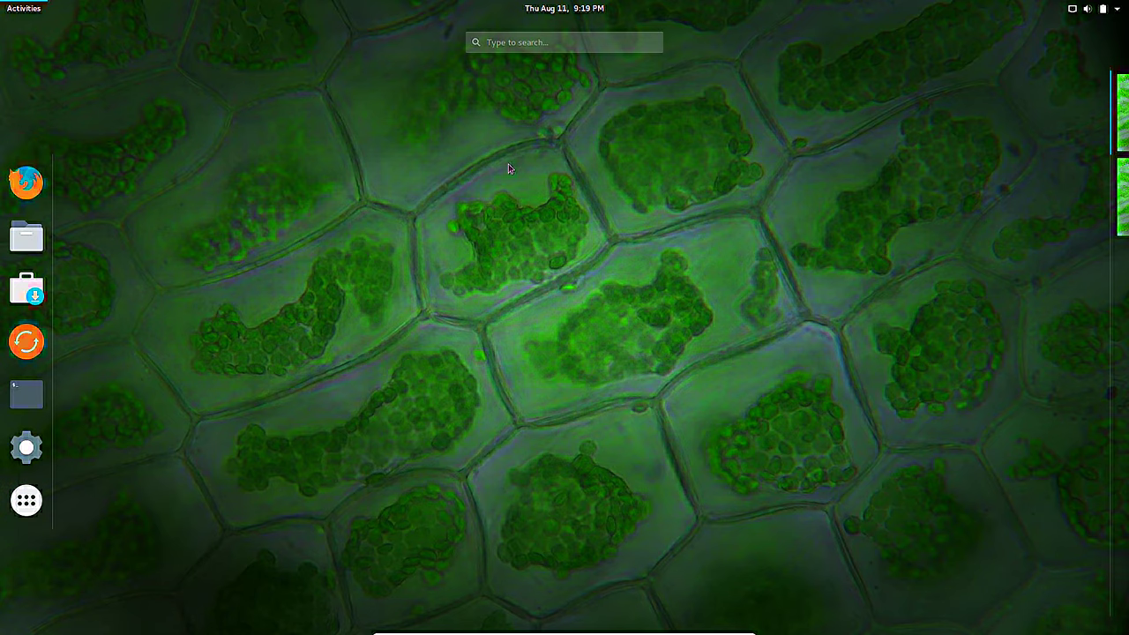
type("langu")
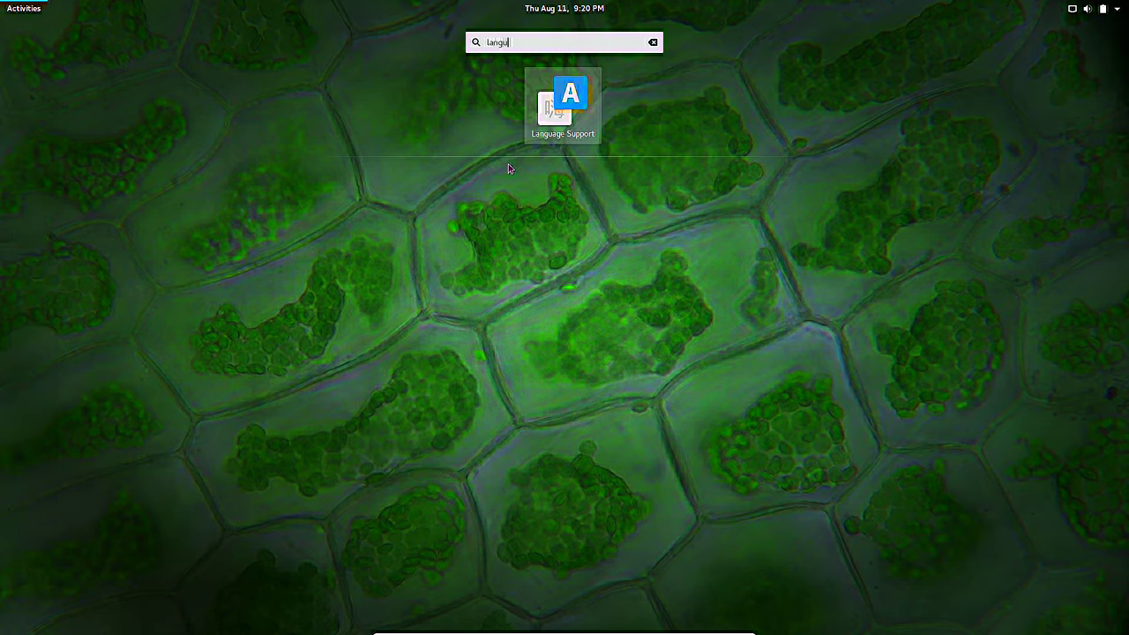
key("BackSpace")
key("BackSpace")
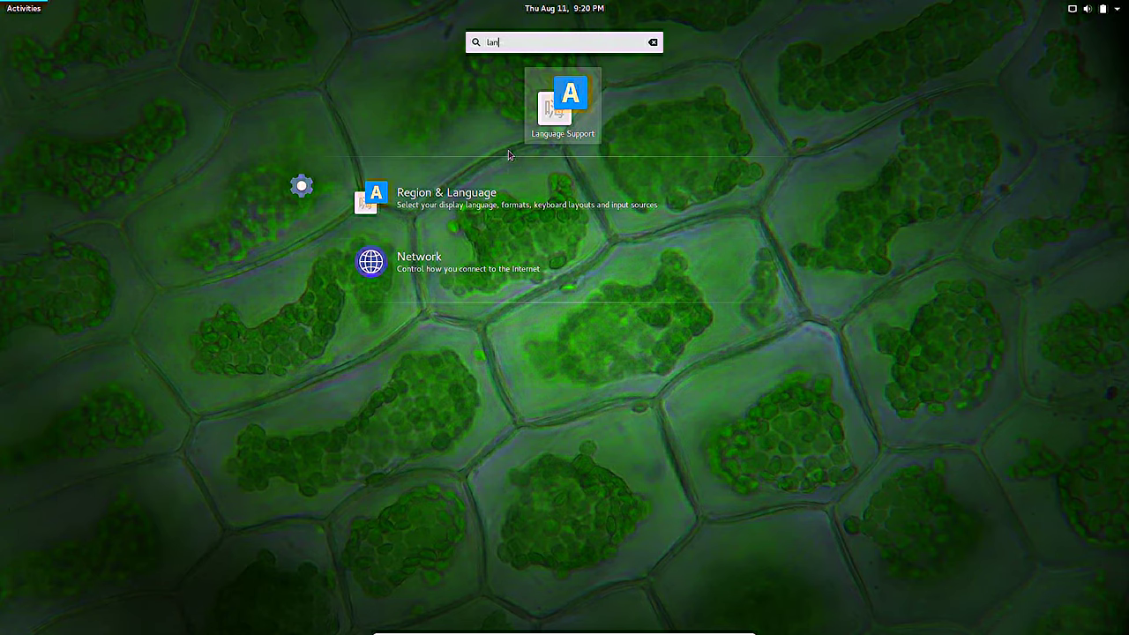